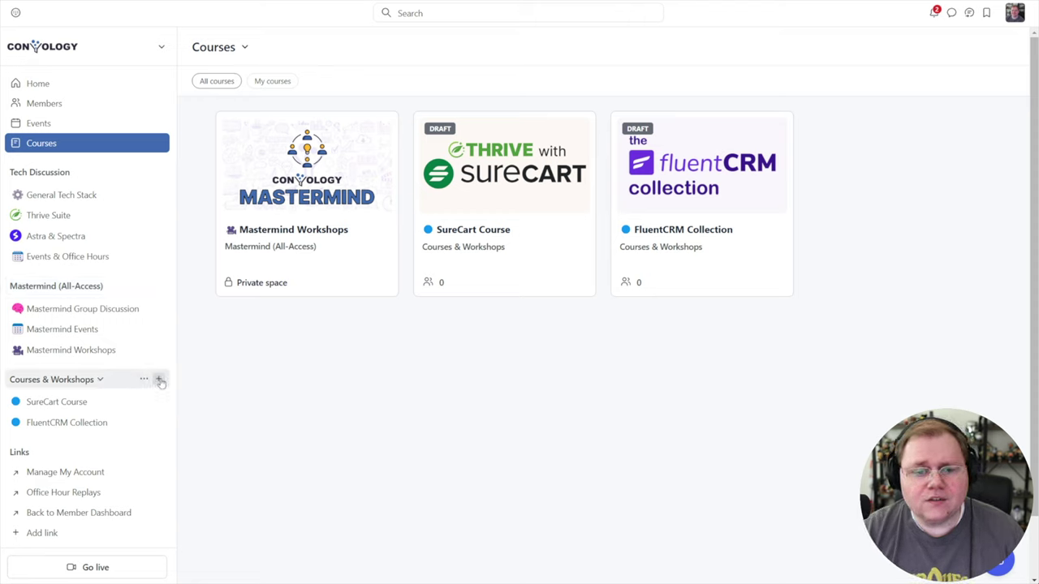
- Add a new space to the Courses & Workshops group from the sidebar
{"action": "left_click", "coordinate": [159, 381]}
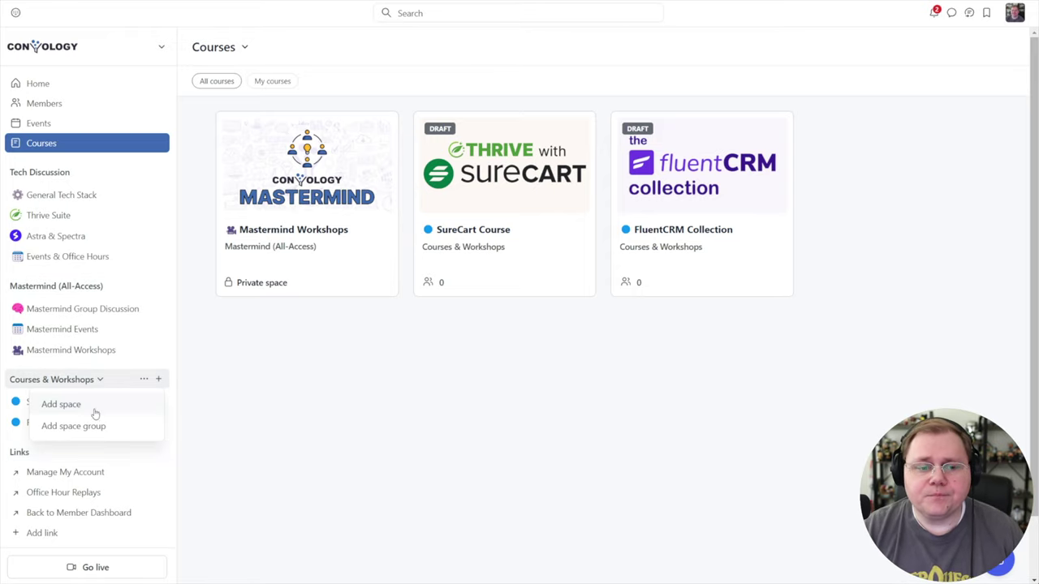
{"action": "left_click", "coordinate": [60, 405]}
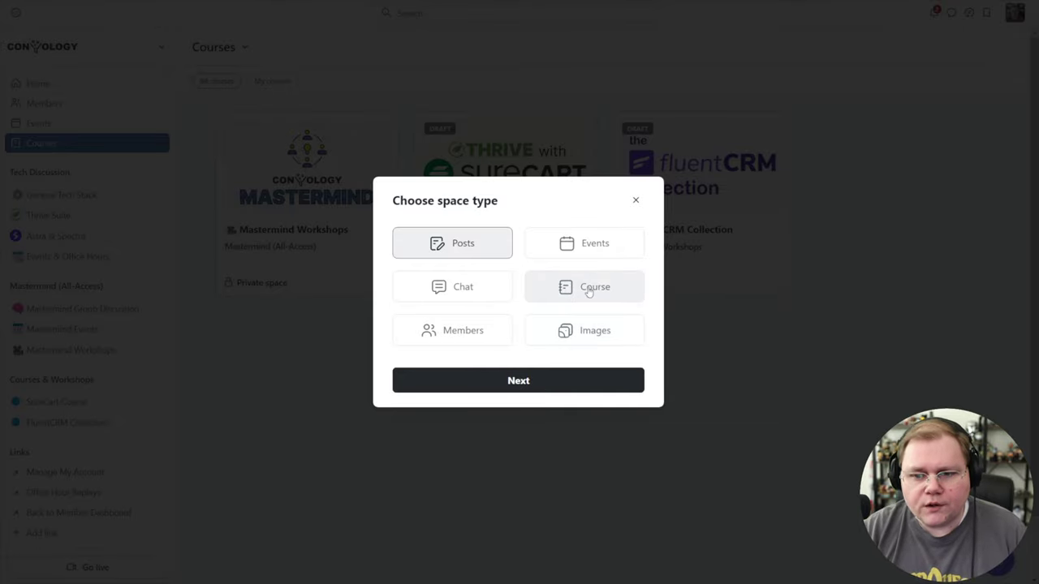
- Choose Course as the space type, then Structured as the course type, dripped by enrollment date
{"action": "left_click", "coordinate": [585, 292]}
{"action": "left_click", "coordinate": [528, 382]}
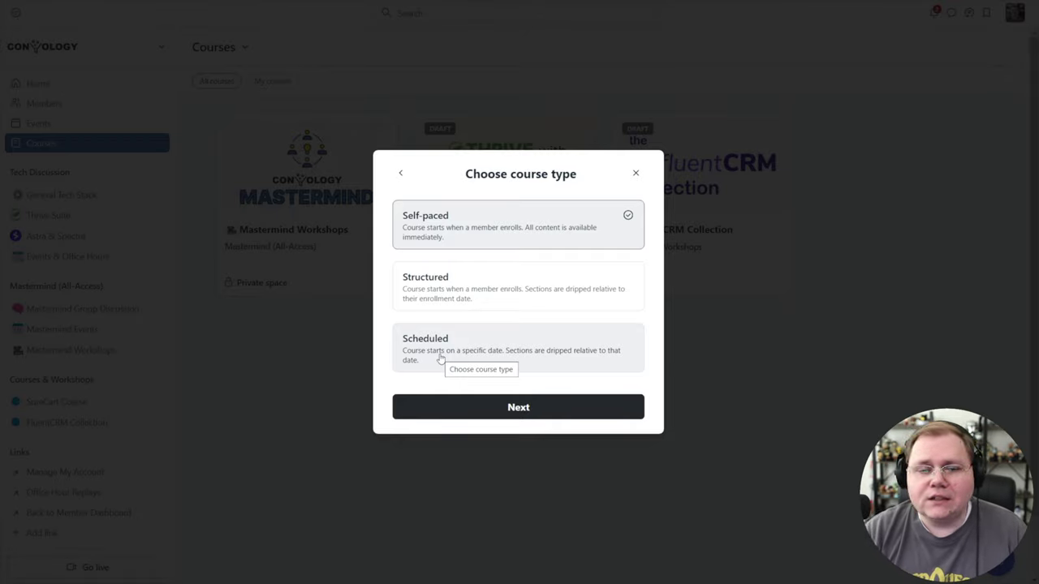
{"action": "left_click", "coordinate": [455, 290]}
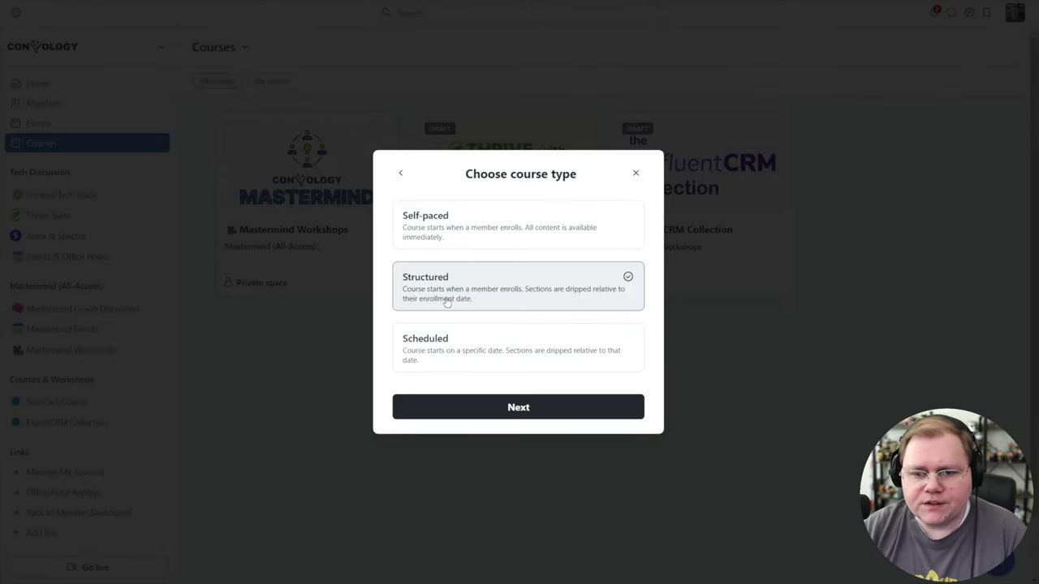
- Name the new course space 'Drip Course Demo'
{"action": "left_click", "coordinate": [524, 407]}
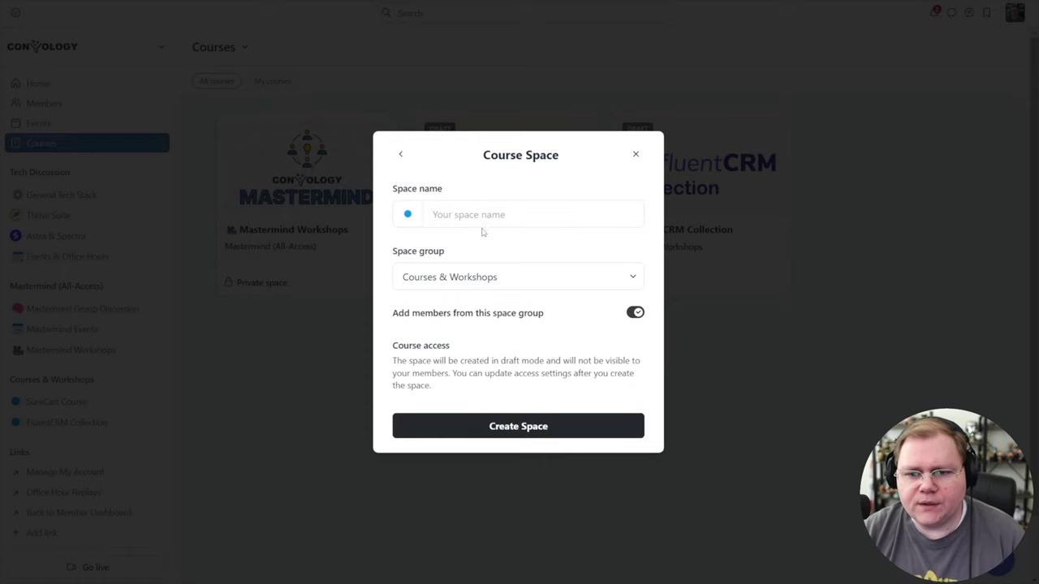
{"action": "left_click", "coordinate": [480, 213]}
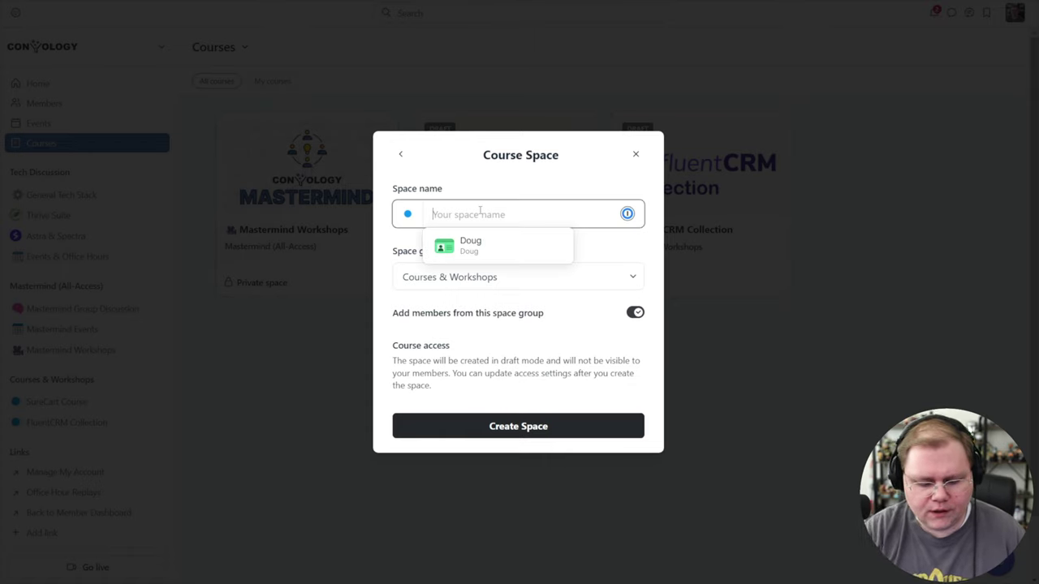
{"action": "type", "text": "Drip Course Demo"}
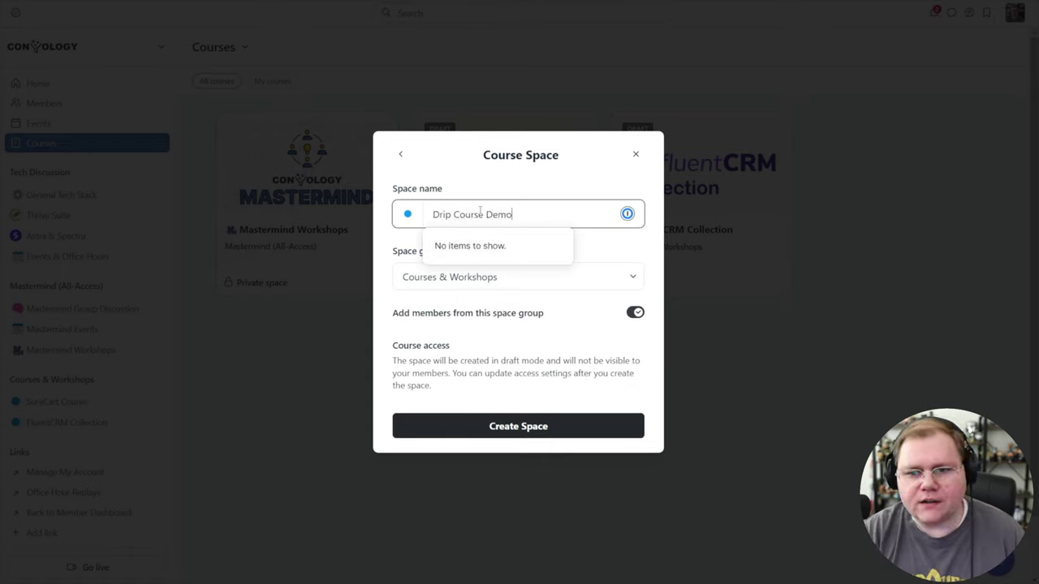
{"action": "left_click", "coordinate": [488, 188]}
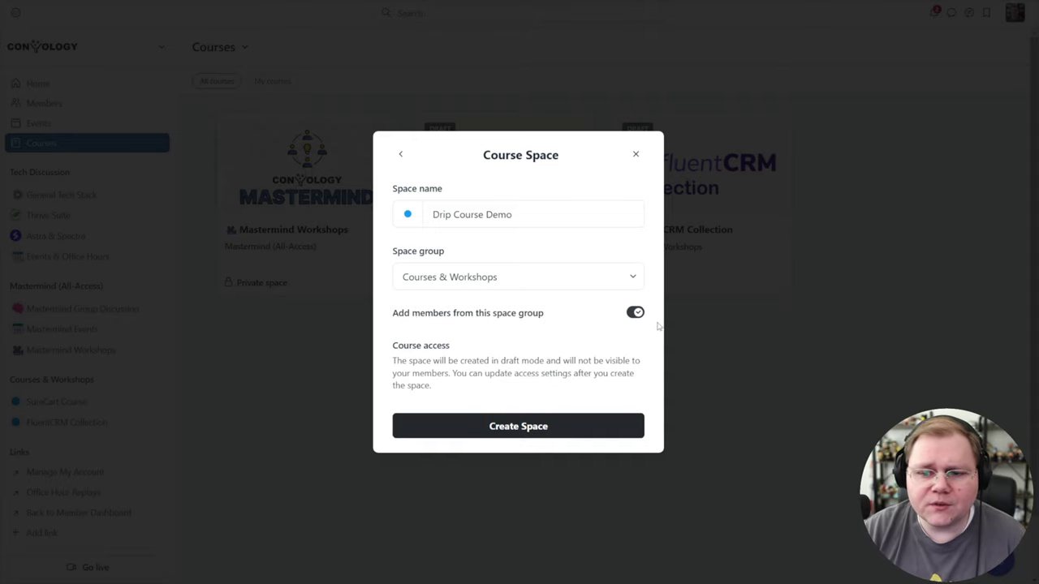
- Turn off adding the group's members and create the space
{"action": "left_click", "coordinate": [635, 313]}
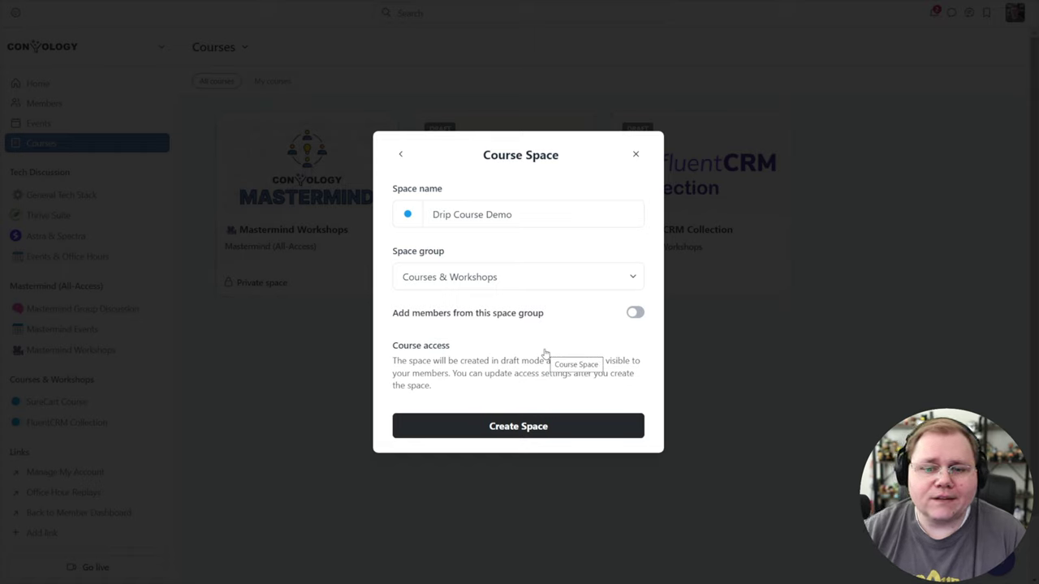
{"action": "left_click", "coordinate": [523, 428]}
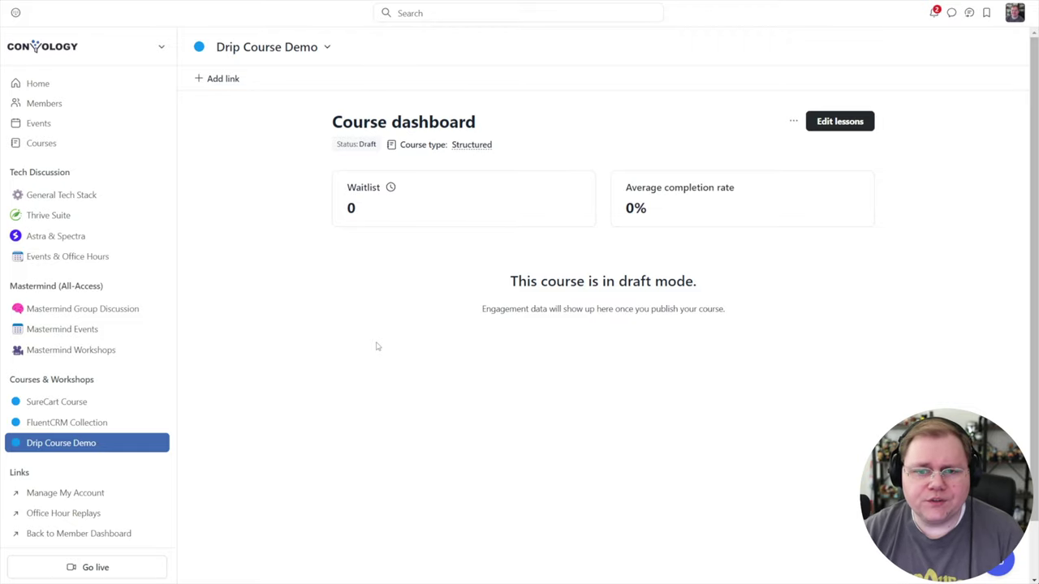
{"action": "left_click", "coordinate": [460, 146]}
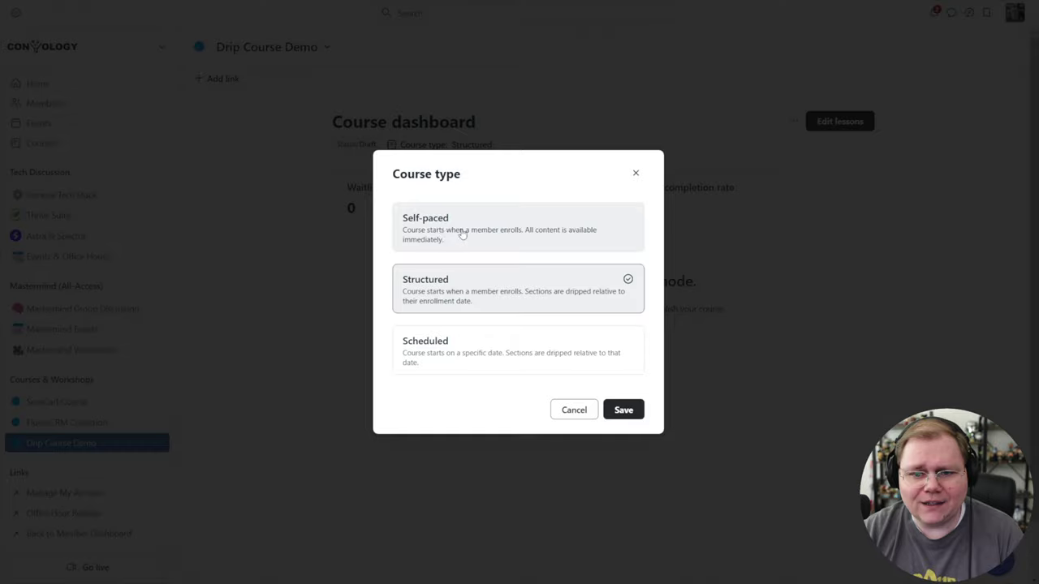
{"action": "left_click", "coordinate": [474, 231]}
{"action": "left_click", "coordinate": [621, 410]}
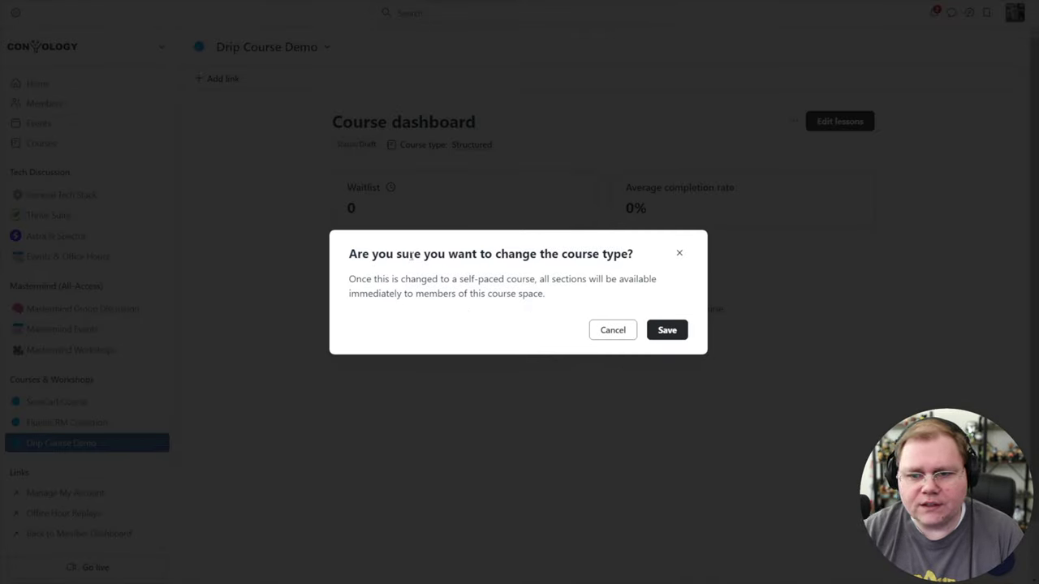
{"action": "left_click", "coordinate": [666, 329]}
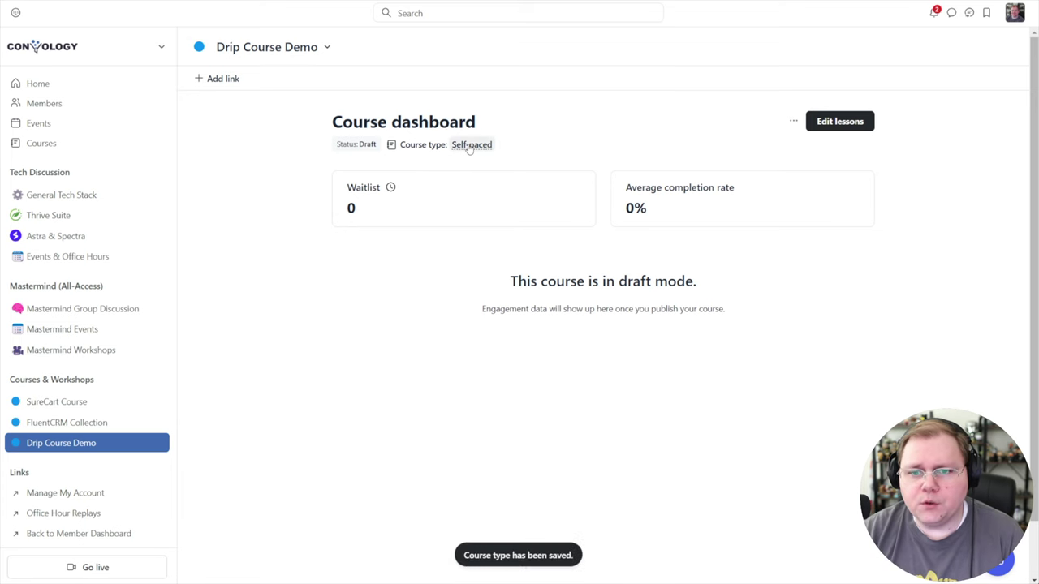
{"action": "left_click", "coordinate": [467, 147]}
{"action": "left_click", "coordinate": [456, 298]}
{"action": "left_click", "coordinate": [624, 408]}
{"action": "left_click", "coordinate": [666, 333]}
{"action": "mouse_move", "coordinate": [390, 188]}
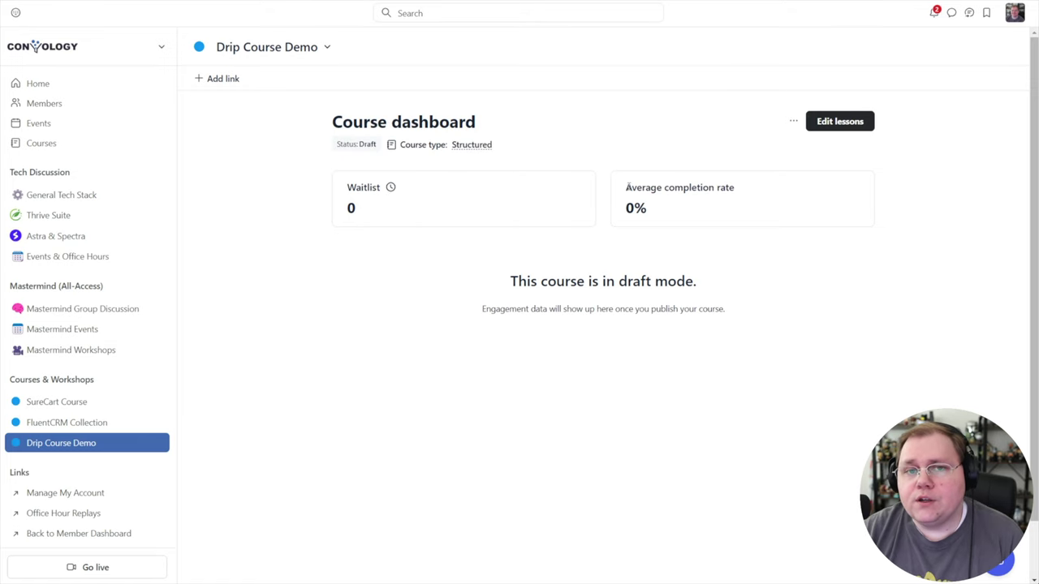
{"action": "left_click_drag", "start_coordinate": [626, 186], "coordinate": [669, 220]}
{"action": "left_click", "coordinate": [670, 220]}
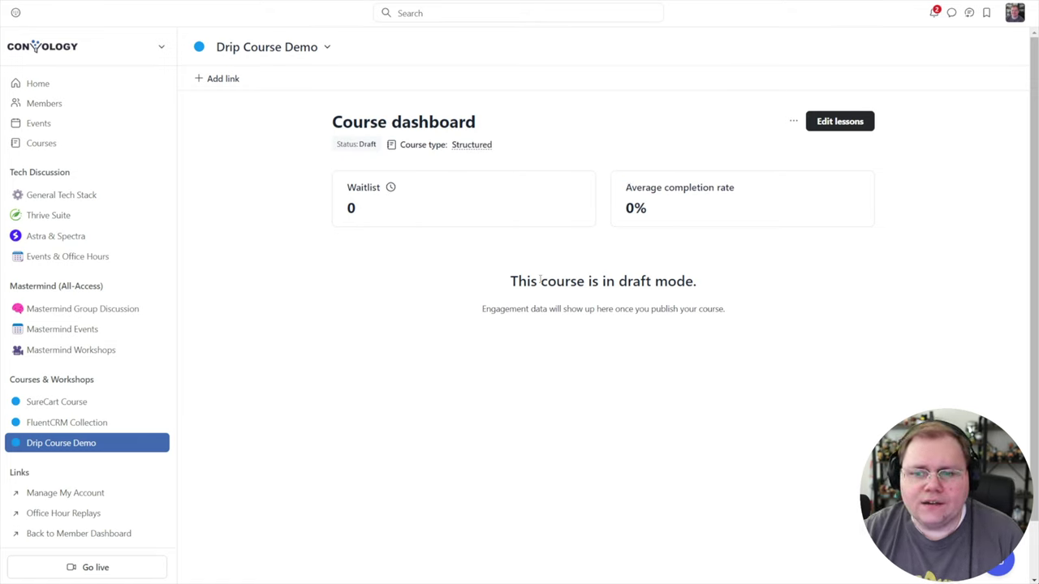
{"action": "left_click_drag", "start_coordinate": [495, 284], "coordinate": [740, 301]}
{"action": "left_click", "coordinate": [686, 385]}
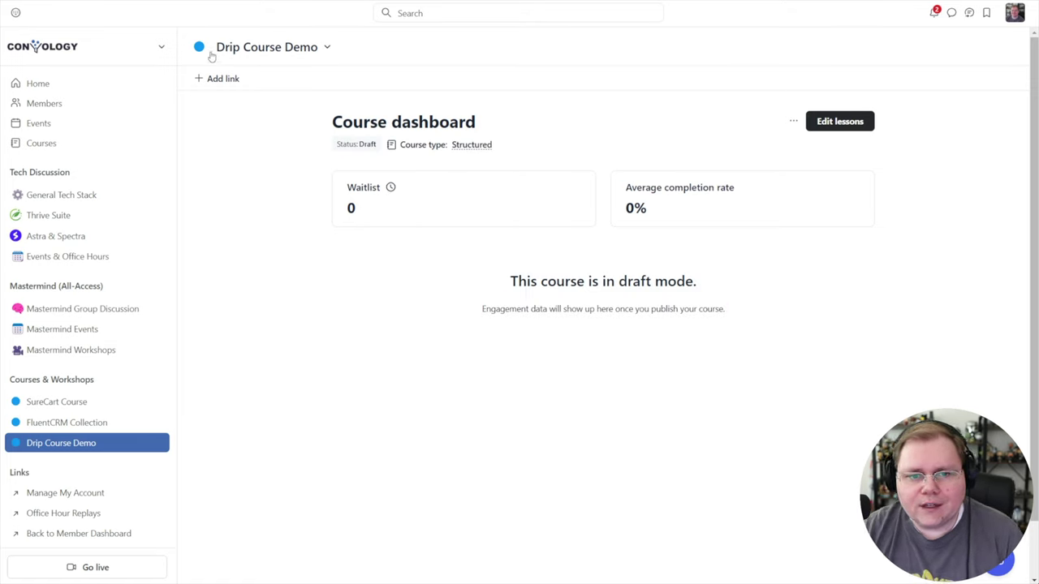
{"action": "left_click", "coordinate": [326, 48]}
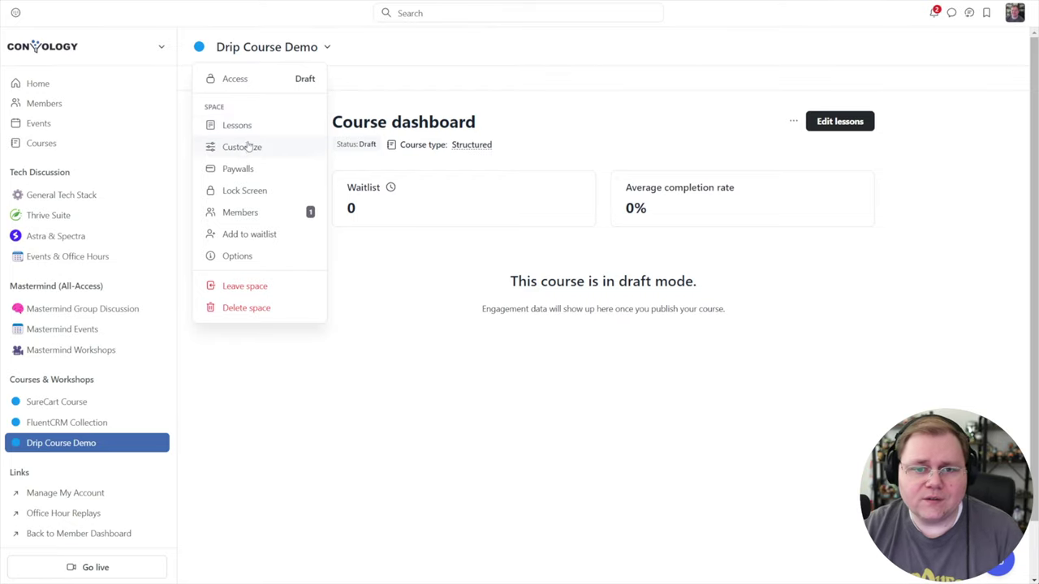
{"action": "left_click", "coordinate": [234, 127]}
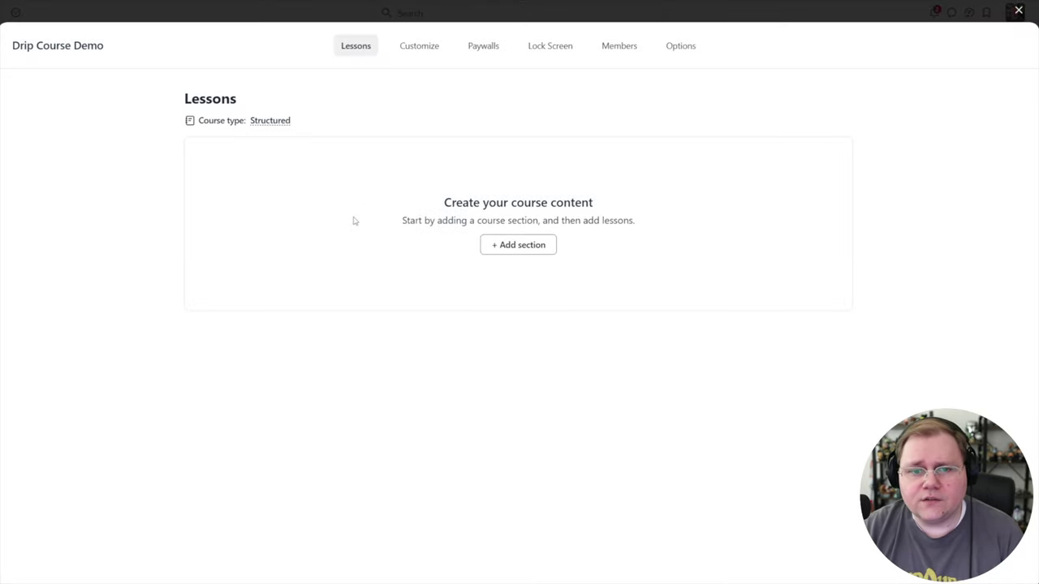
{"action": "left_click", "coordinate": [1016, 12]}
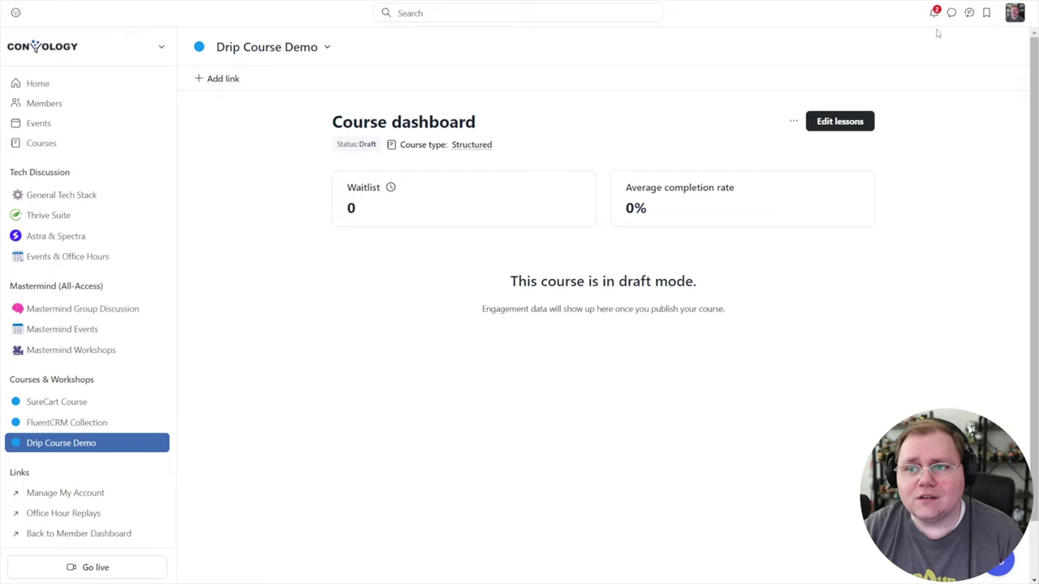
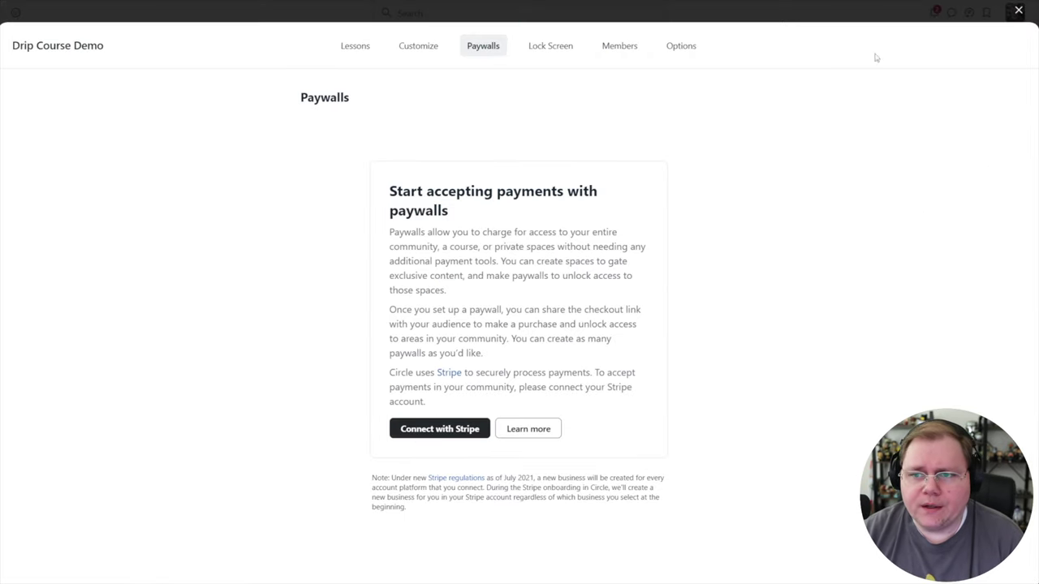
- Close the Drip Course Demo paywall settings to return to the course dashboard
{"action": "left_click", "coordinate": [1018, 11]}
- Review the course's single member and its actions, then start adding people to the waitlist
{"action": "left_click", "coordinate": [289, 45]}
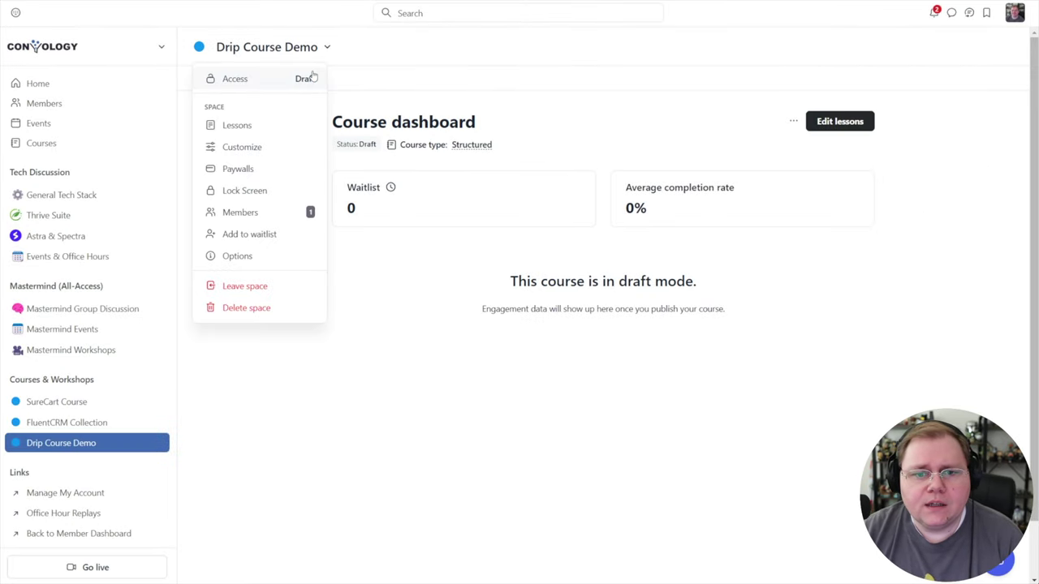
{"action": "left_click", "coordinate": [256, 214]}
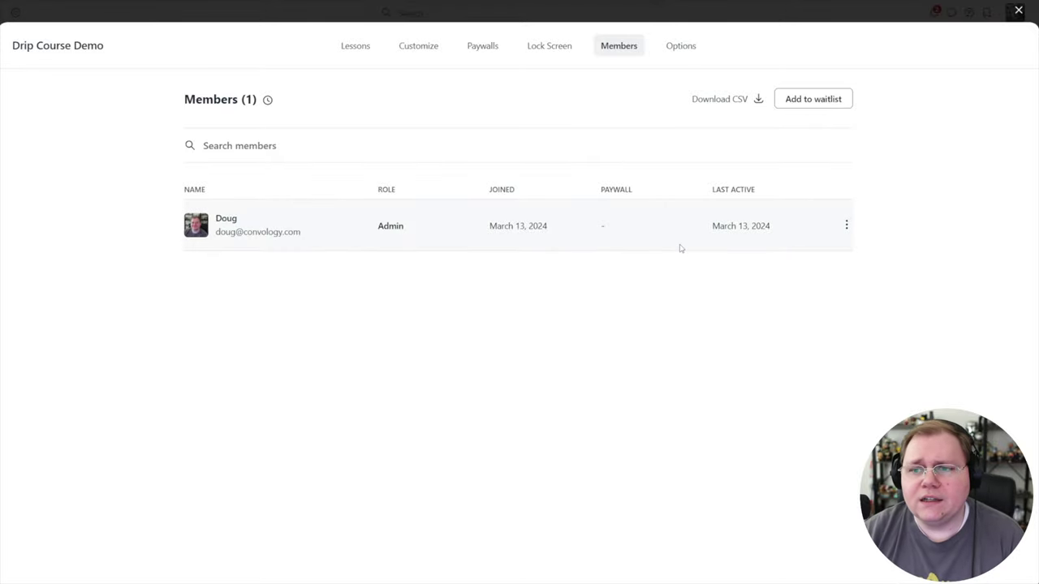
{"action": "left_click", "coordinate": [846, 226]}
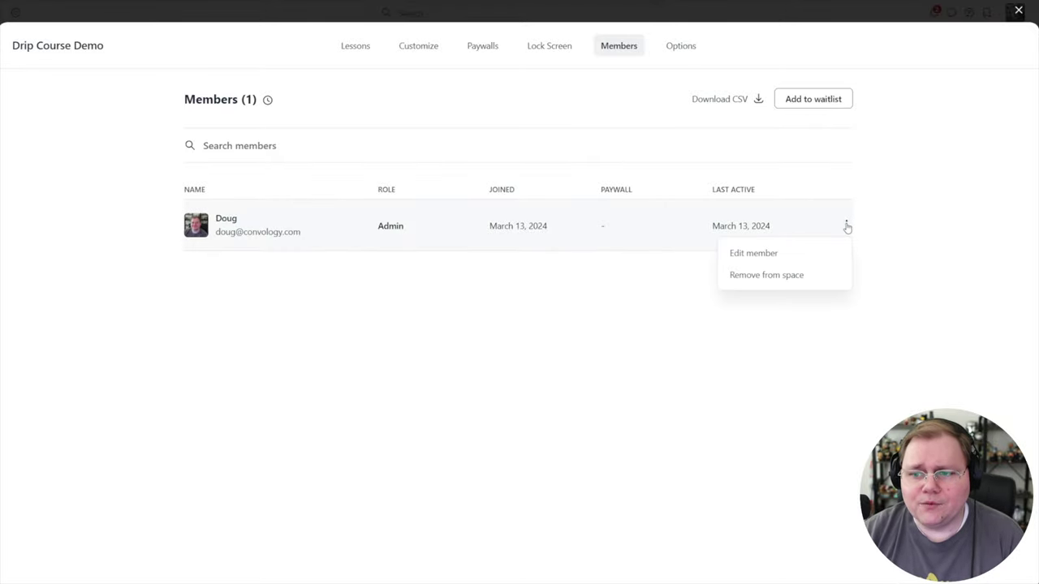
{"action": "left_click", "coordinate": [510, 341]}
{"action": "key", "text": "Escape"}
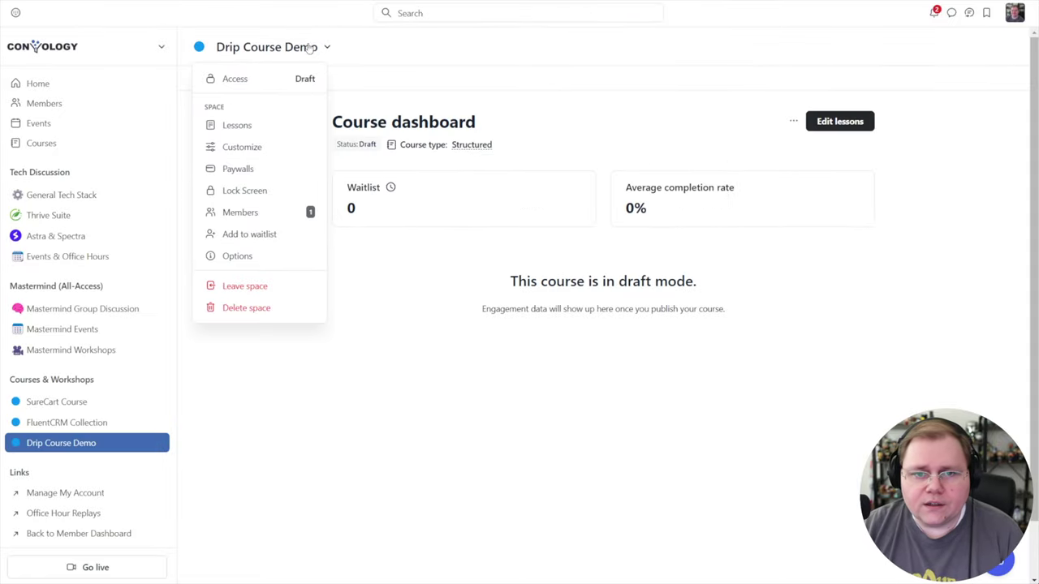
{"action": "left_click", "coordinate": [247, 238]}
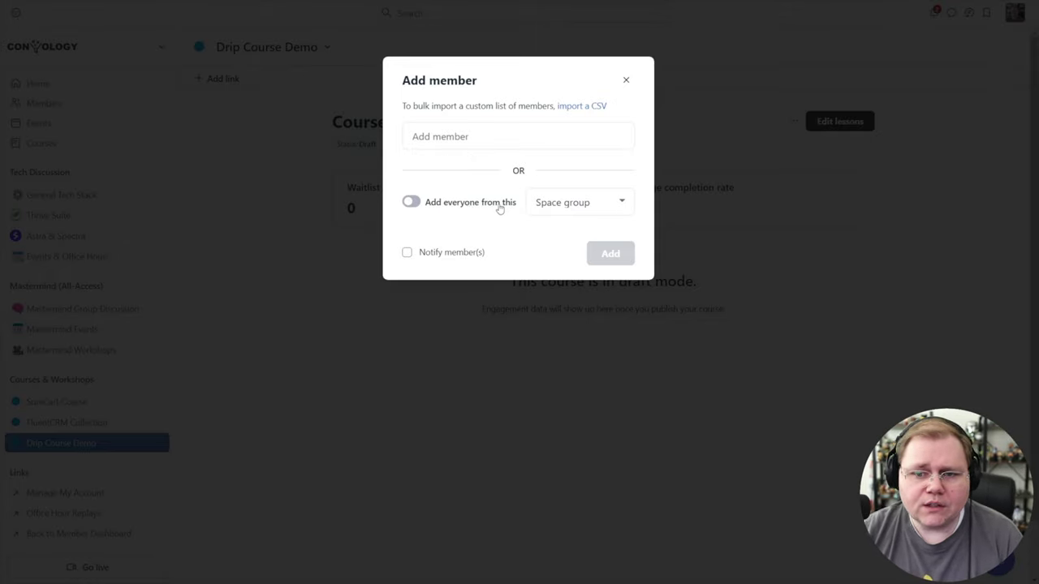
- Choose Community as the group to add everyone from, leaving Notify switched off
{"action": "left_click", "coordinate": [564, 207]}
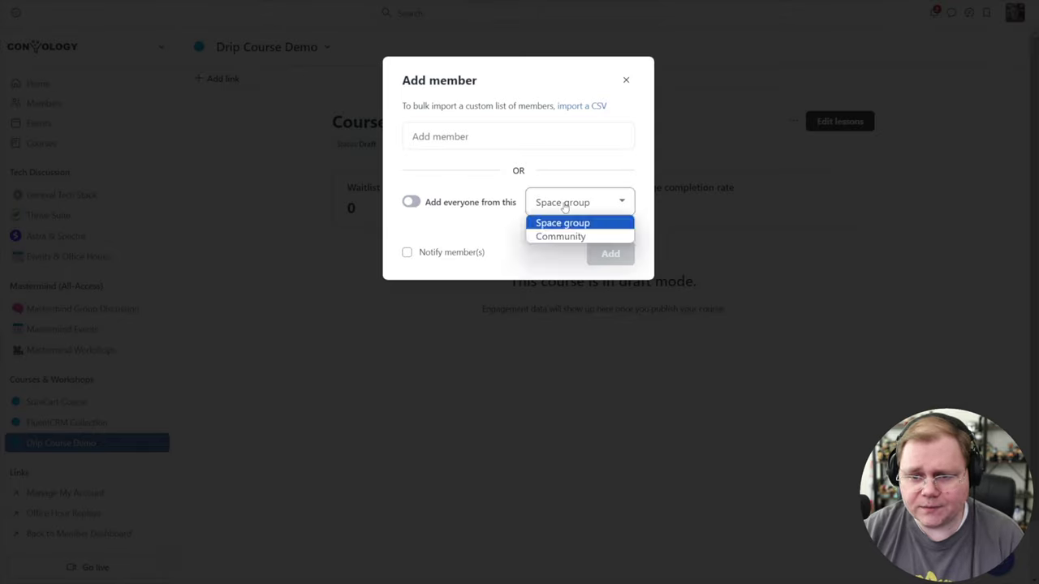
{"action": "left_click", "coordinate": [561, 235]}
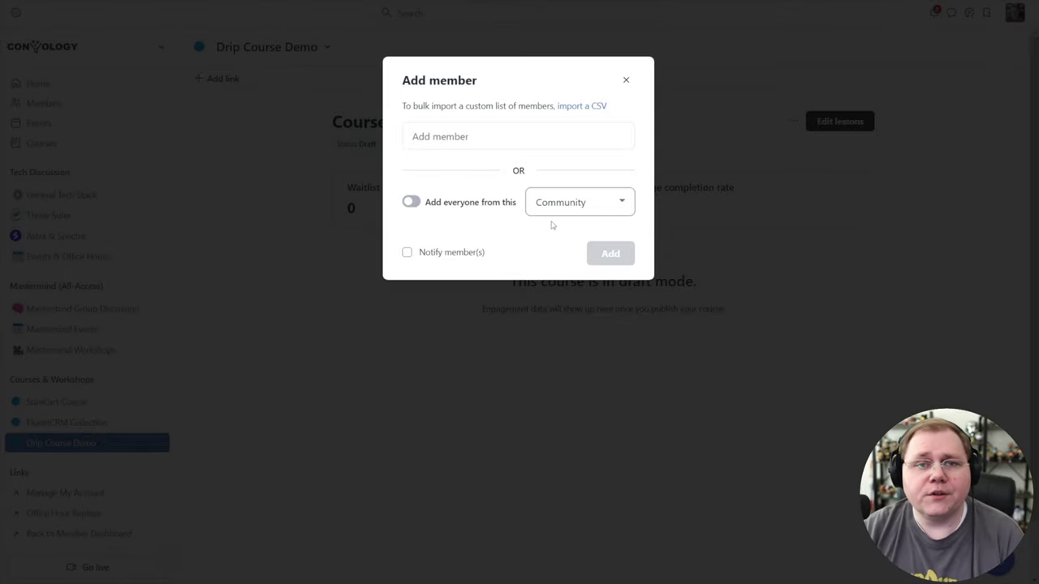
{"action": "left_click", "coordinate": [552, 207]}
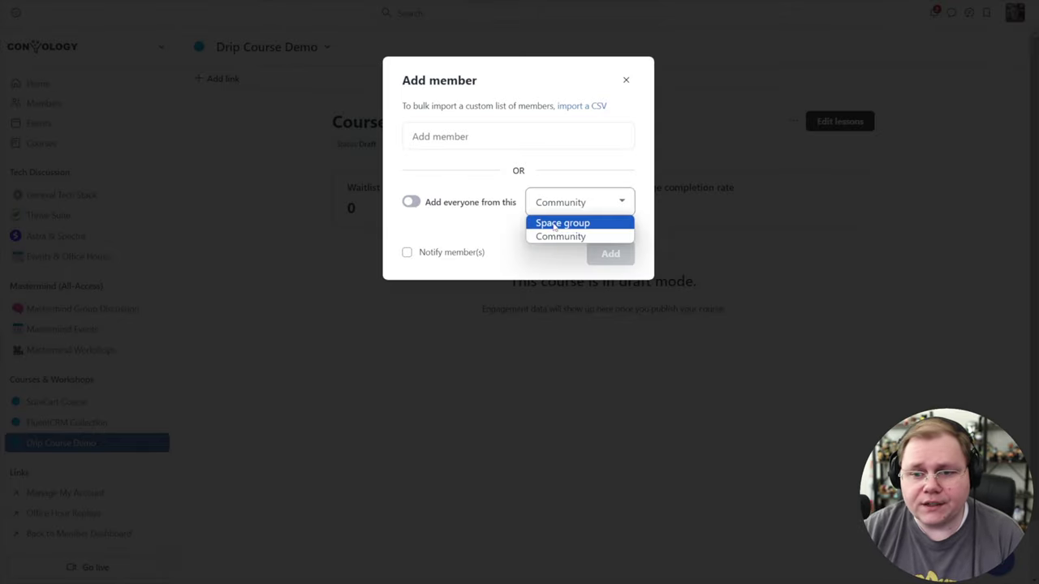
{"action": "left_click", "coordinate": [407, 253]}
{"action": "left_click", "coordinate": [406, 253]}
{"action": "left_click", "coordinate": [406, 253]}
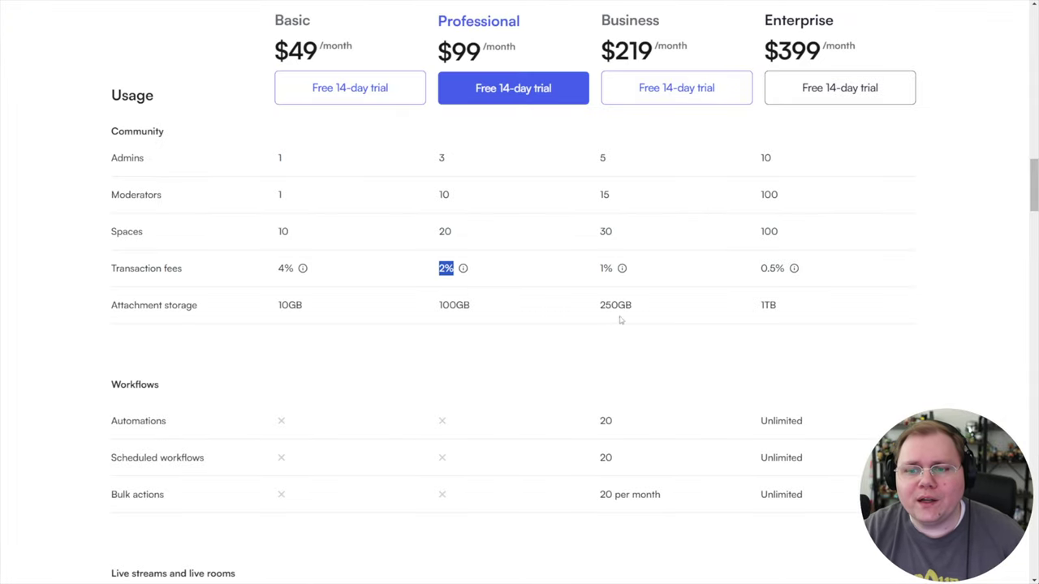
- Scroll up Circle's plan comparison listing Basic $49 to Enterprise $399 per month
{"action": "scroll", "coordinate": [638, 66], "scroll_direction": "up", "scroll_amount": 2}
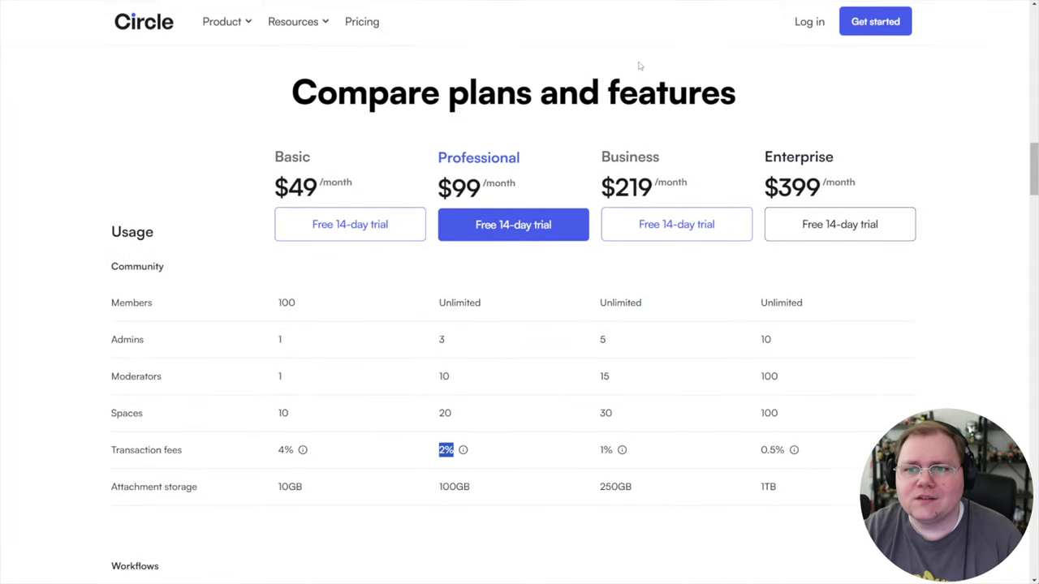
- Highlight the Automations row and the Business plan's $219 monthly price in Compare plans
{"action": "left_click_drag", "start_coordinate": [608, 155], "coordinate": [686, 185]}
{"action": "scroll", "coordinate": [684, 189], "scroll_direction": "down", "scroll_amount": 4}
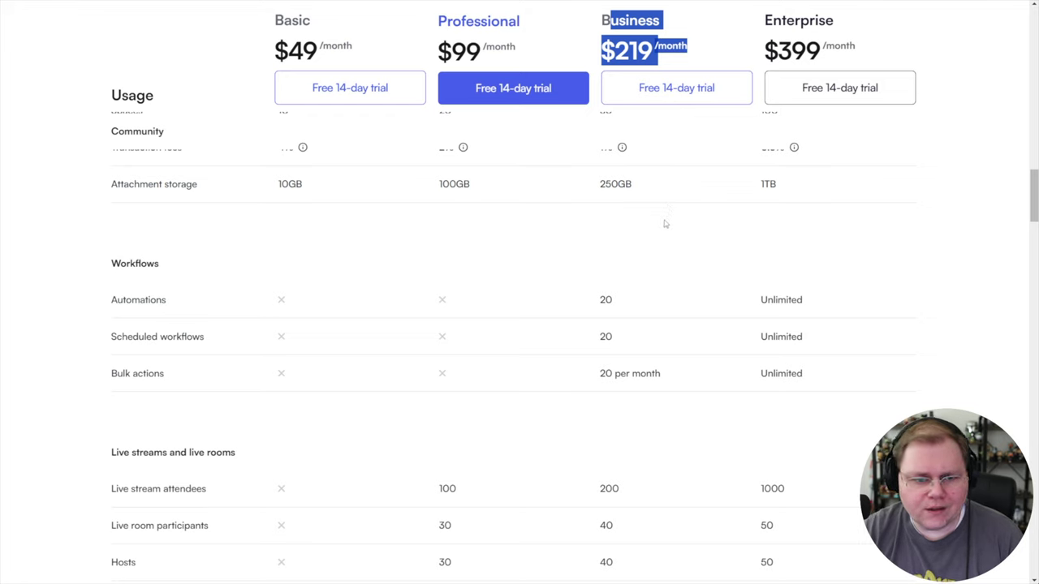
{"action": "left_click_drag", "start_coordinate": [111, 307], "coordinate": [180, 312]}
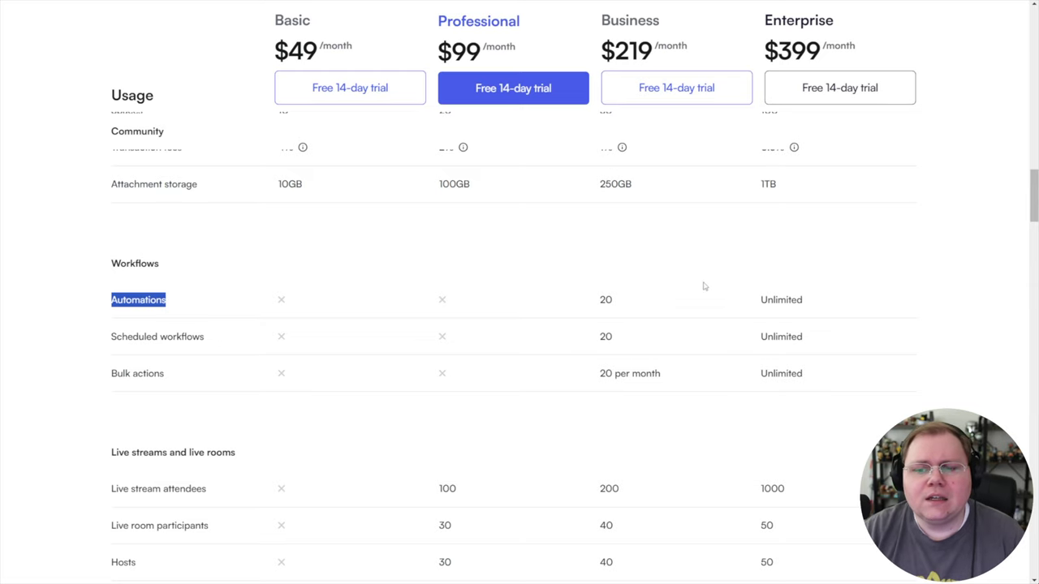
{"action": "left_click_drag", "start_coordinate": [600, 52], "coordinate": [695, 54]}
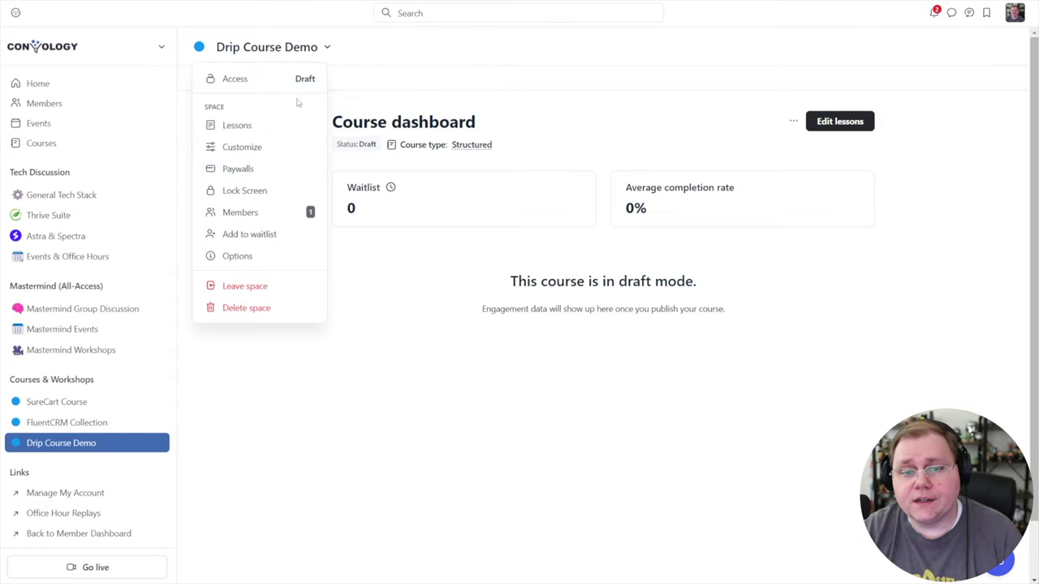
{"action": "left_click", "coordinate": [254, 153]}
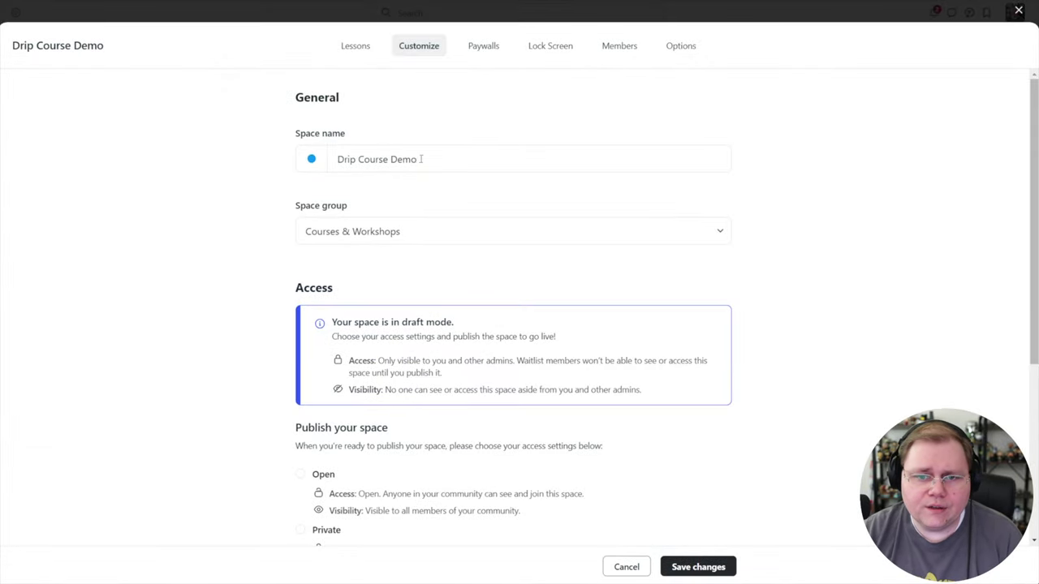
{"action": "left_click_drag", "start_coordinate": [421, 159], "coordinate": [308, 158]}
{"action": "left_click", "coordinate": [312, 161]}
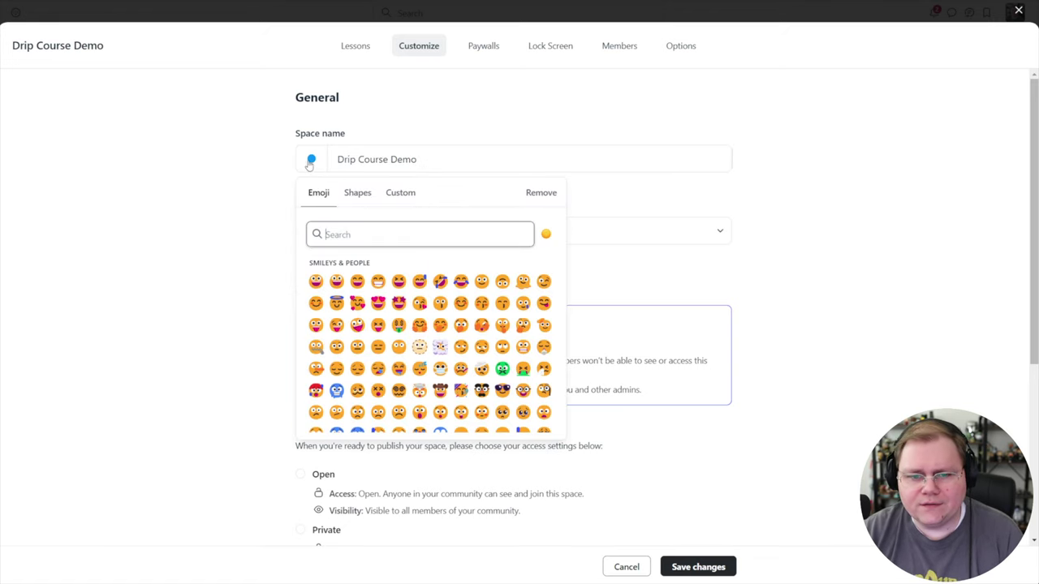
{"action": "left_click", "coordinate": [546, 234]}
{"action": "left_click", "coordinate": [499, 253]}
{"action": "left_click", "coordinate": [492, 235]}
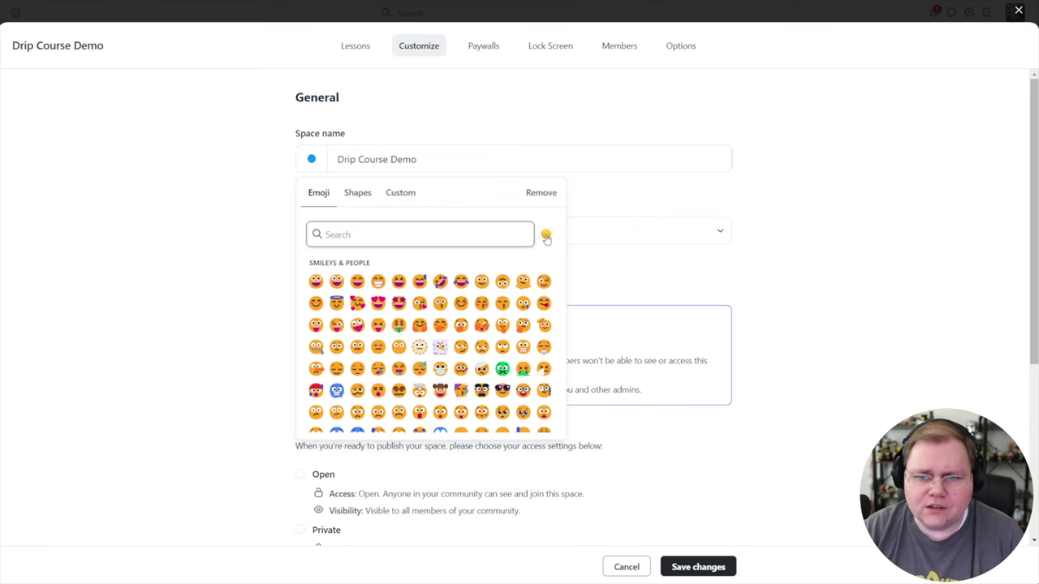
{"action": "left_click", "coordinate": [545, 234]}
{"action": "left_click", "coordinate": [514, 281]}
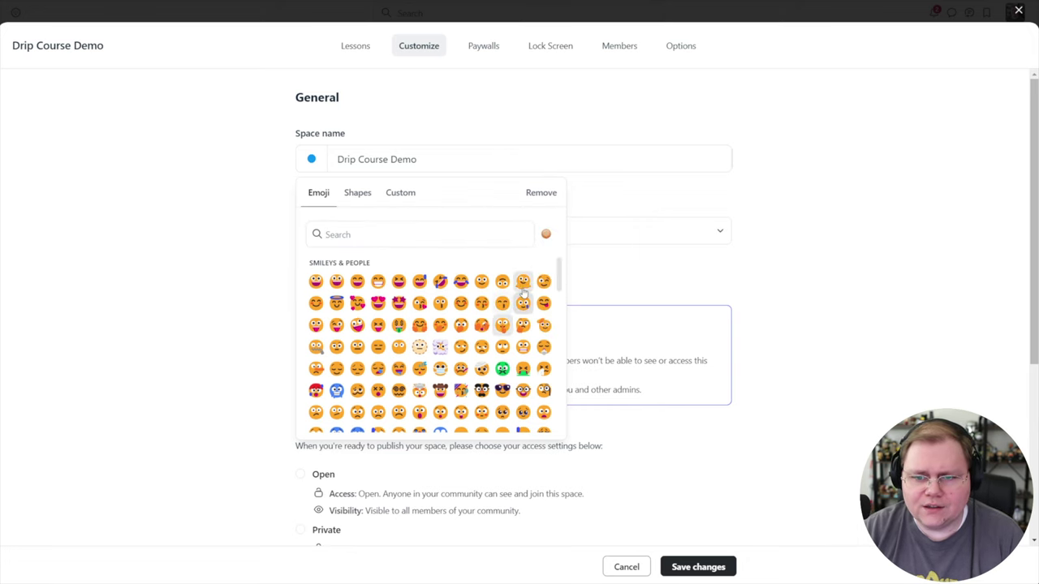
{"action": "left_click", "coordinate": [545, 234]}
{"action": "left_click", "coordinate": [499, 253]}
{"action": "left_click", "coordinate": [355, 201]}
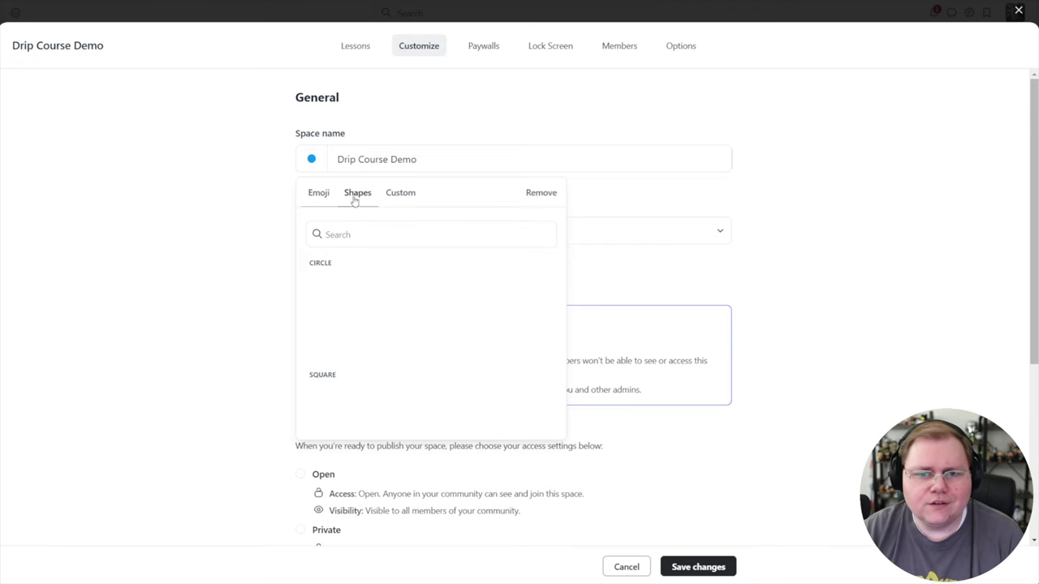
{"action": "left_click", "coordinate": [400, 198]}
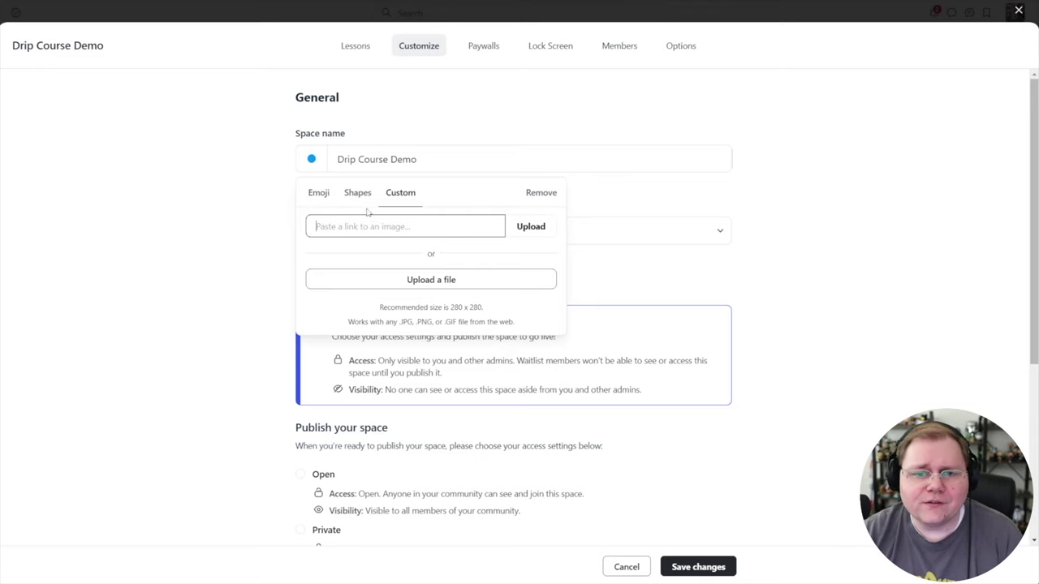
{"action": "left_click", "coordinate": [319, 193]}
{"action": "scroll", "coordinate": [425, 348], "scroll_direction": "down", "scroll_amount": 3}
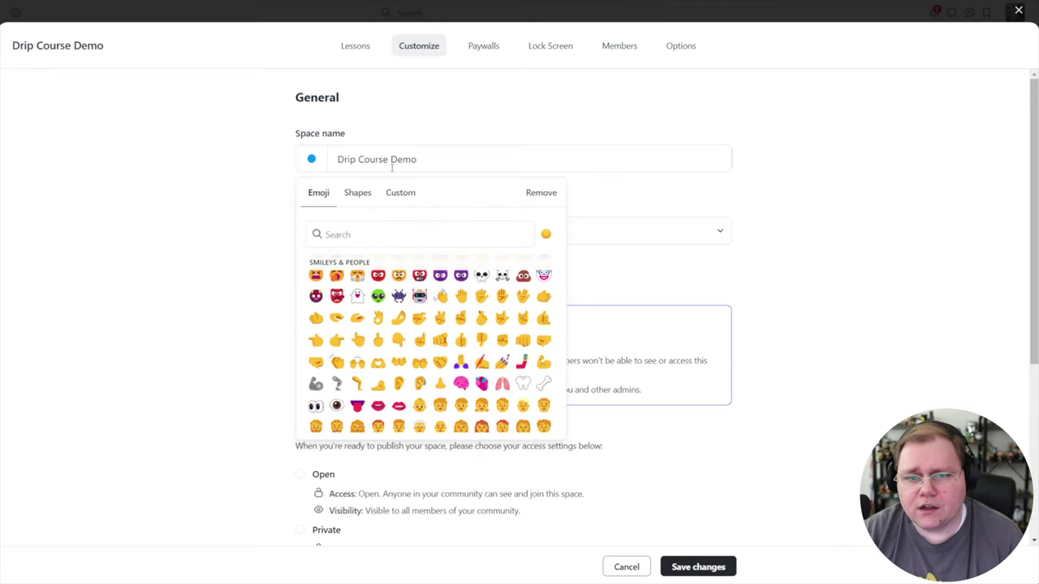
{"action": "key", "text": "Escape"}
{"action": "left_click", "coordinate": [1018, 12]}
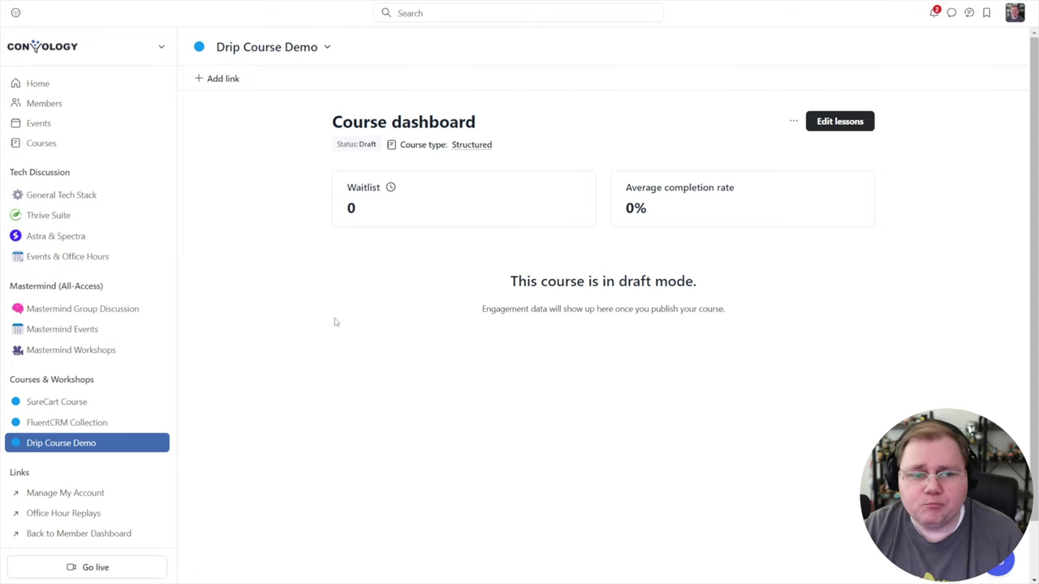
- Go from the course's Paywalls settings to its Lock Screen editor
{"action": "left_click", "coordinate": [484, 47]}
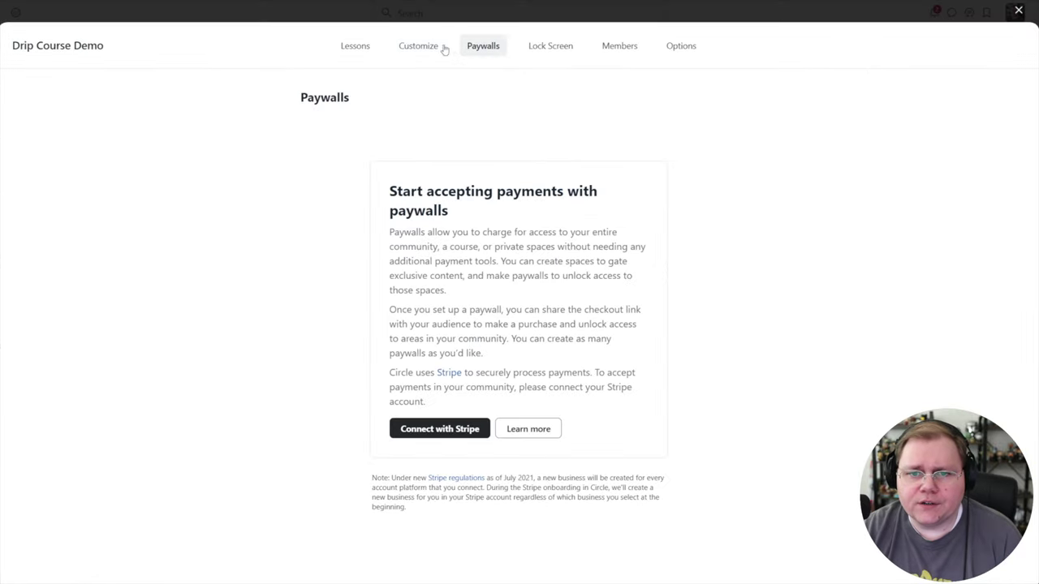
{"action": "left_click", "coordinate": [555, 48]}
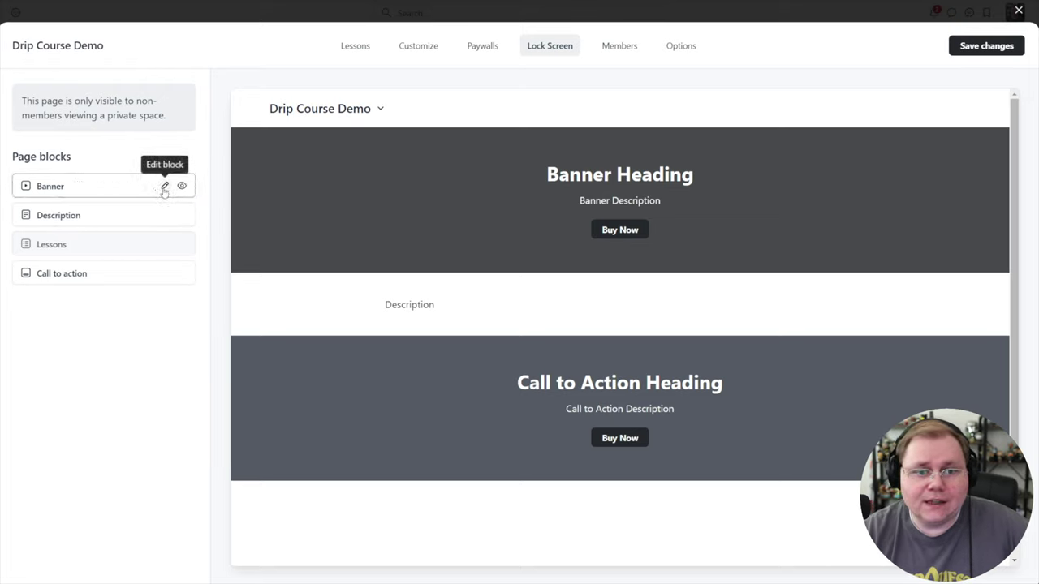
{"action": "left_click", "coordinate": [165, 186]}
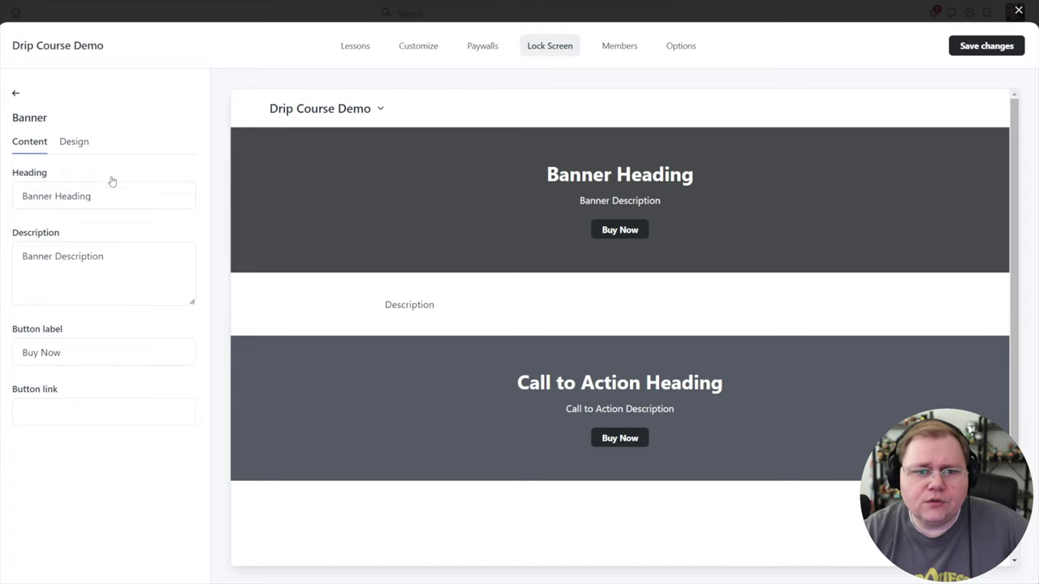
{"action": "left_click", "coordinate": [16, 95]}
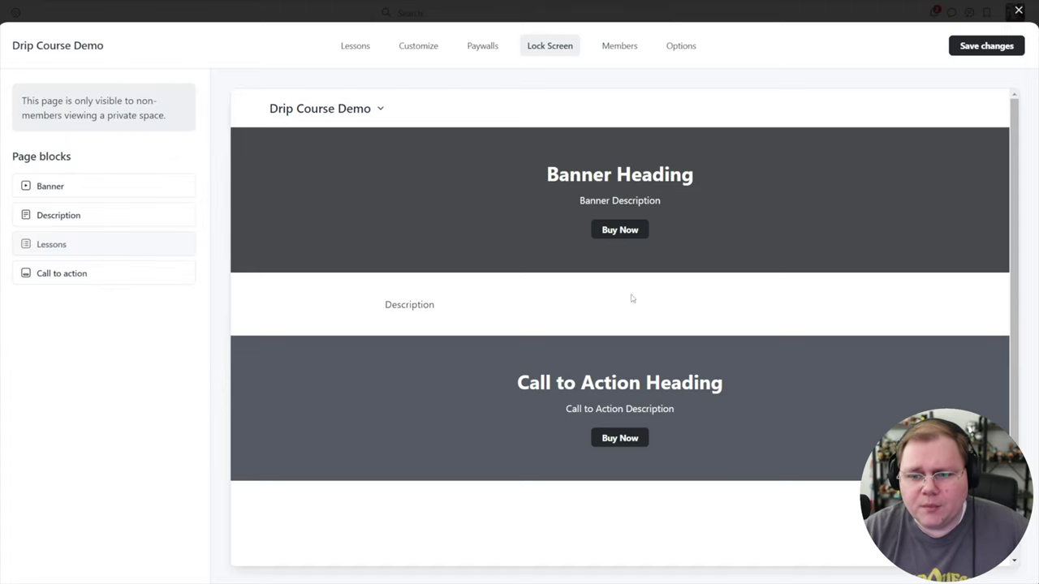
{"action": "left_click", "coordinate": [164, 273]}
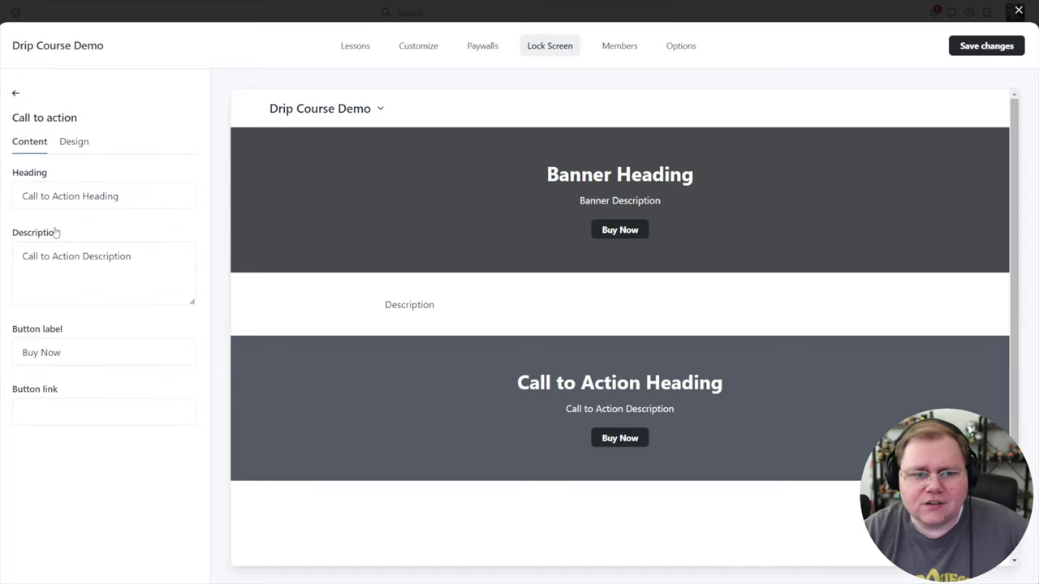
{"action": "left_click", "coordinate": [15, 93]}
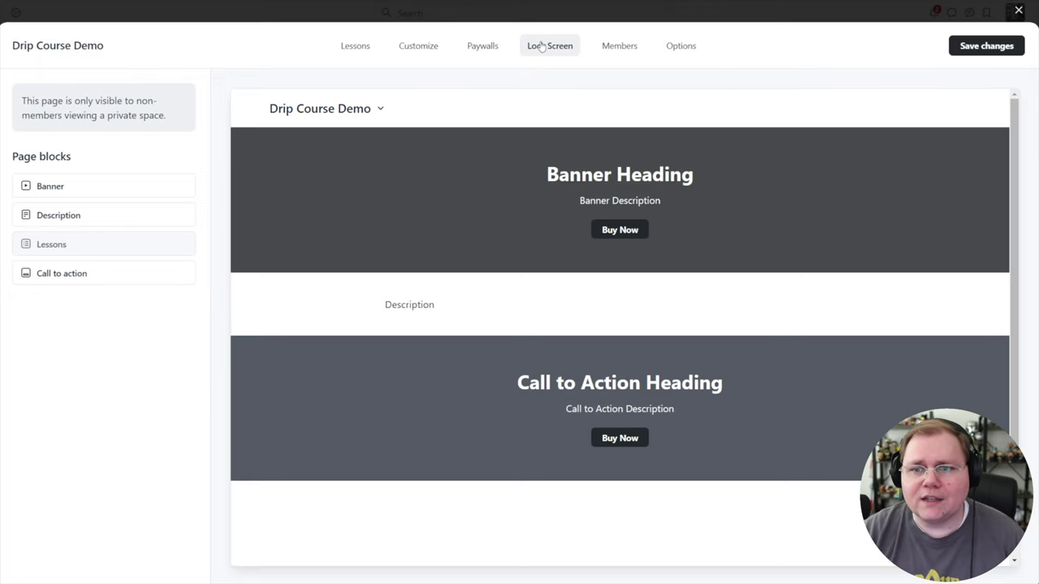
{"action": "left_click", "coordinate": [619, 49]}
{"action": "left_click", "coordinate": [676, 46]}
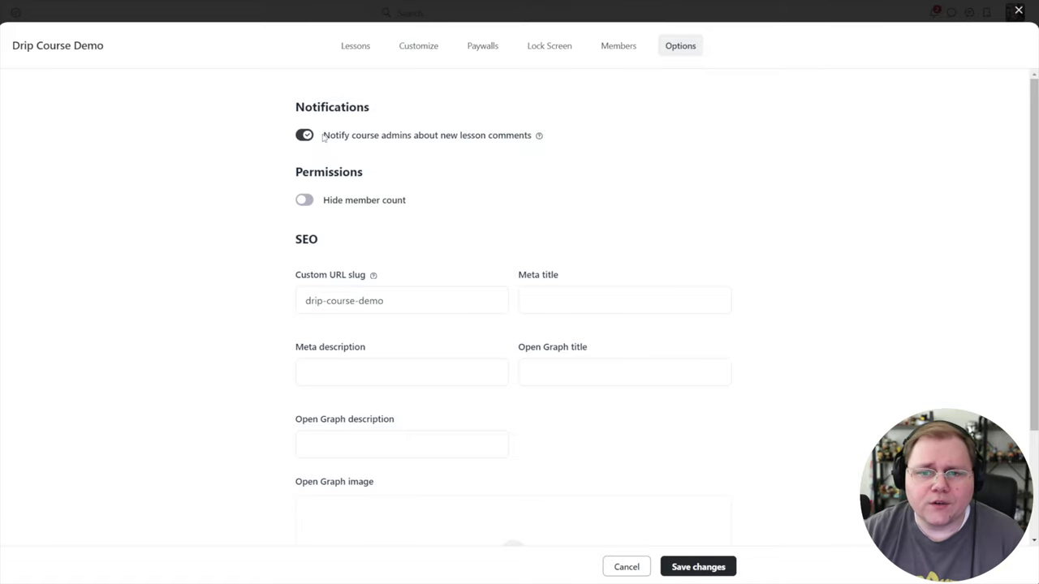
- Scroll through the Drip Course Demo options, then close them with Escape
{"action": "scroll", "coordinate": [306, 100], "scroll_direction": "down", "scroll_amount": 2}
{"action": "scroll", "coordinate": [316, 106], "scroll_direction": "up", "scroll_amount": 2}
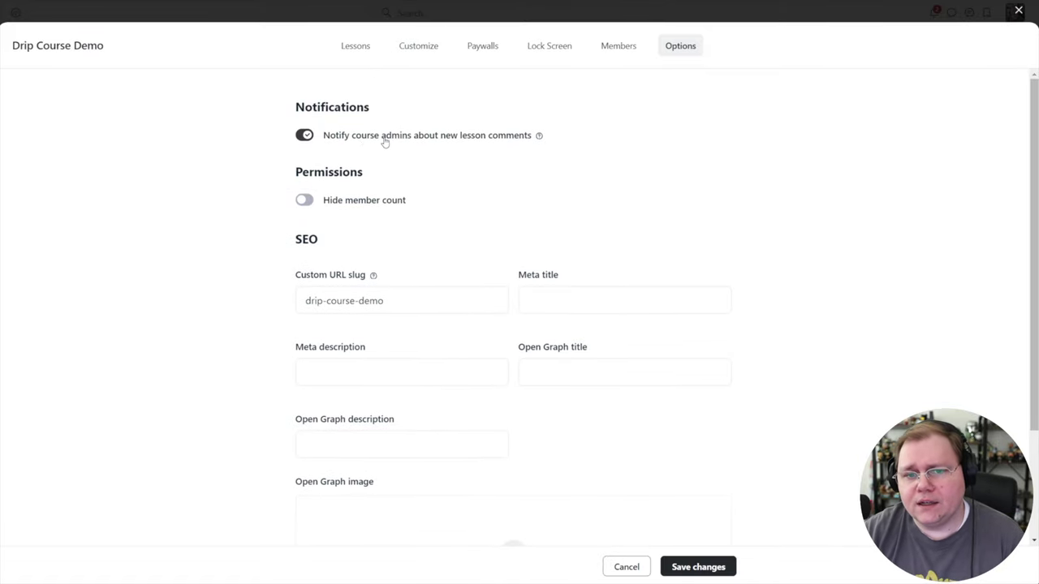
{"action": "scroll", "coordinate": [432, 167], "scroll_direction": "down", "scroll_amount": 2}
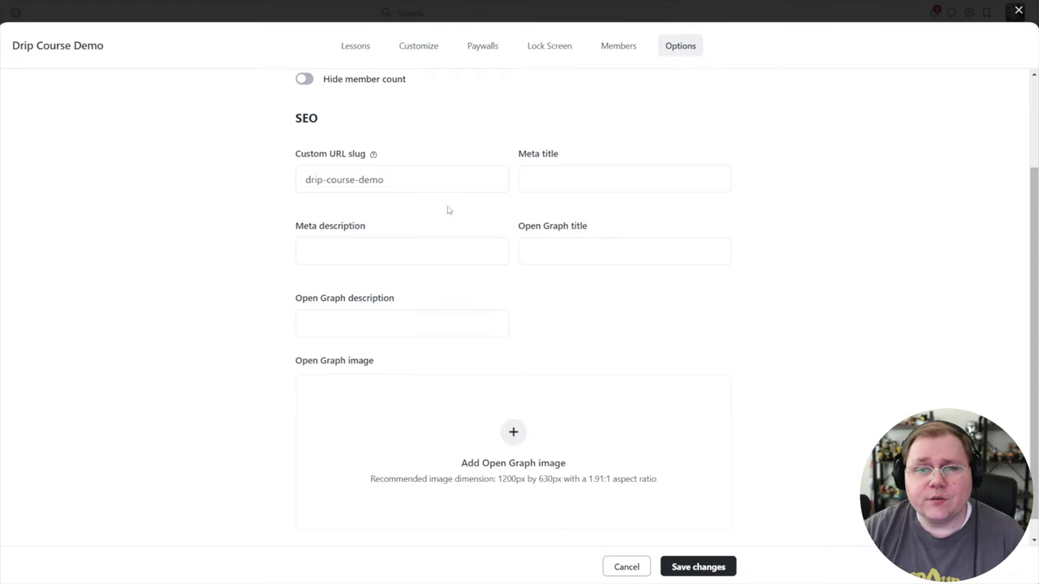
{"action": "scroll", "coordinate": [480, 251], "scroll_direction": "down", "scroll_amount": 1}
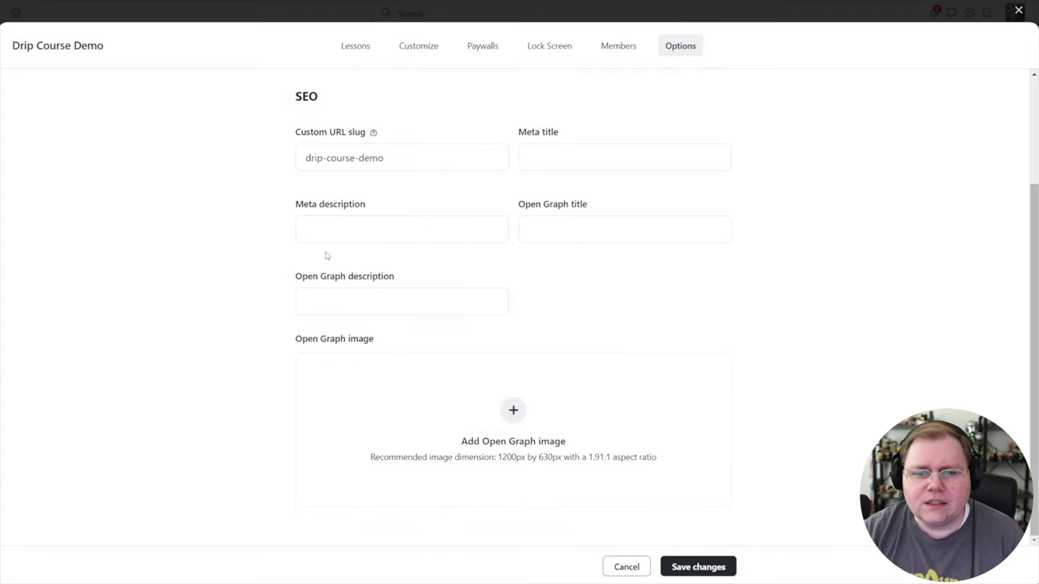
{"action": "mouse_move", "coordinate": [373, 133]}
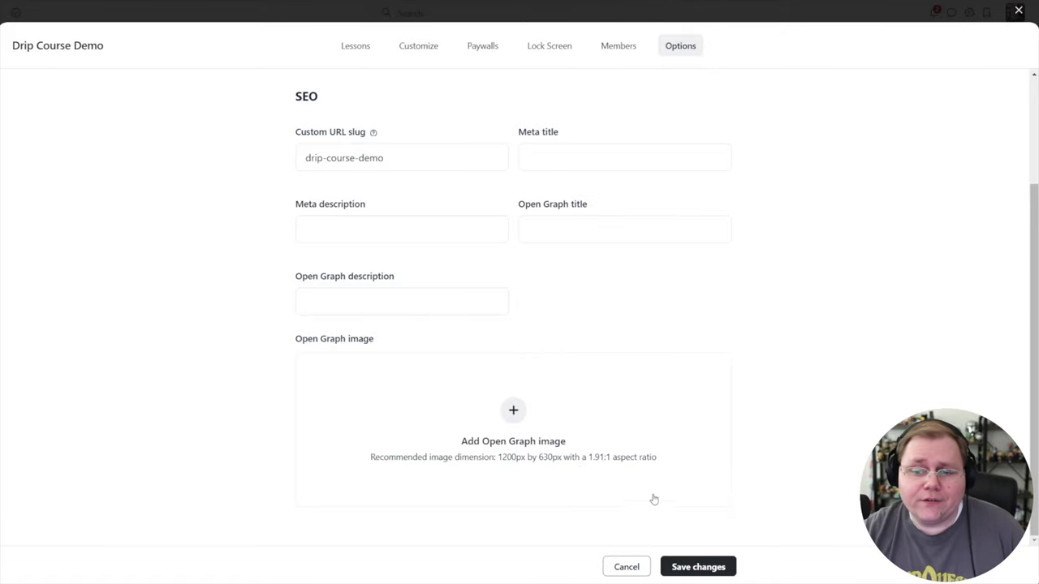
{"action": "key", "text": "Escape"}
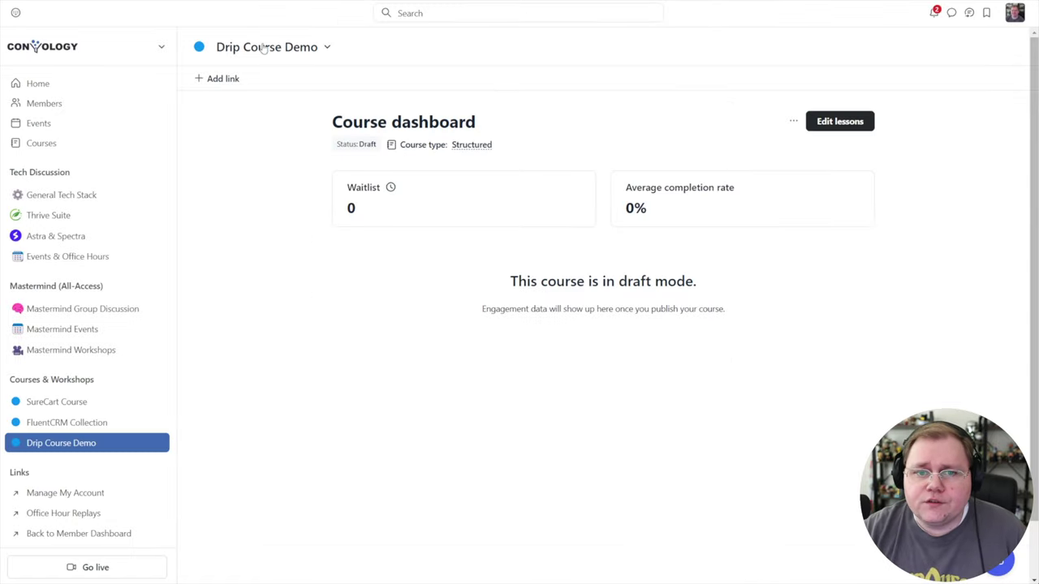
{"action": "left_click", "coordinate": [264, 47]}
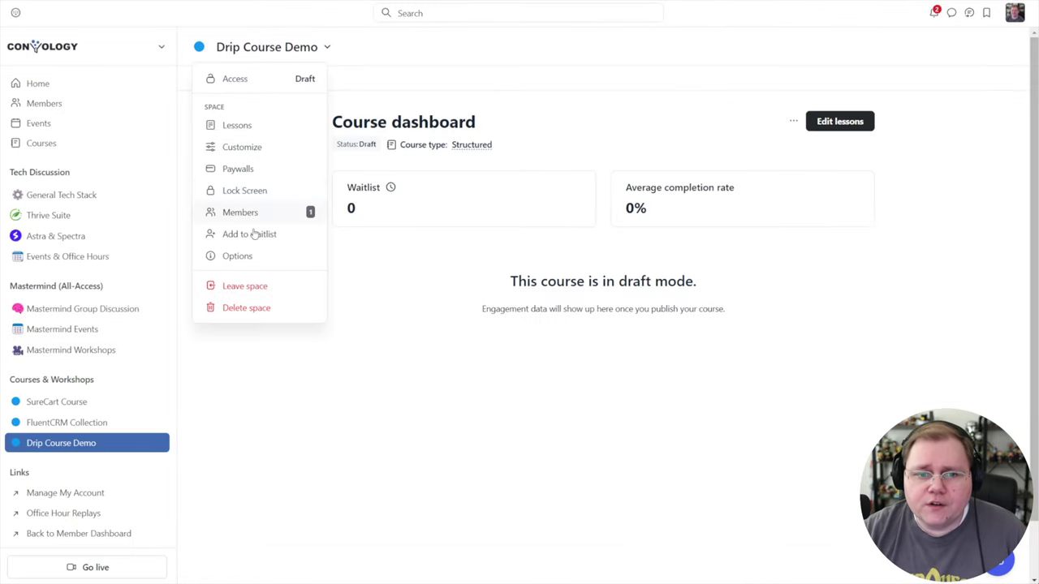
{"action": "left_click", "coordinate": [239, 152]}
{"action": "left_click", "coordinate": [1022, 21]}
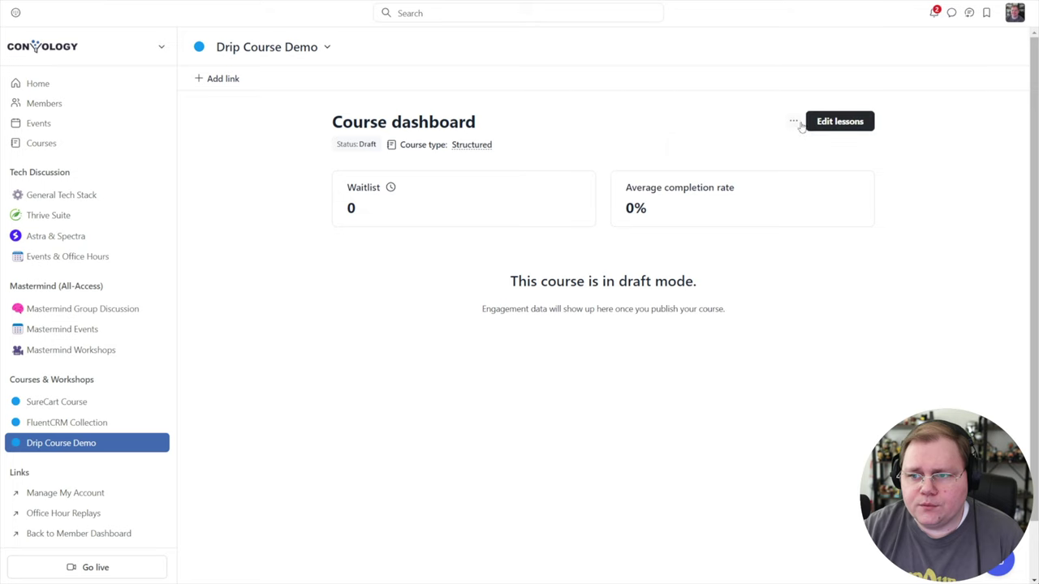
{"action": "left_click", "coordinate": [792, 123]}
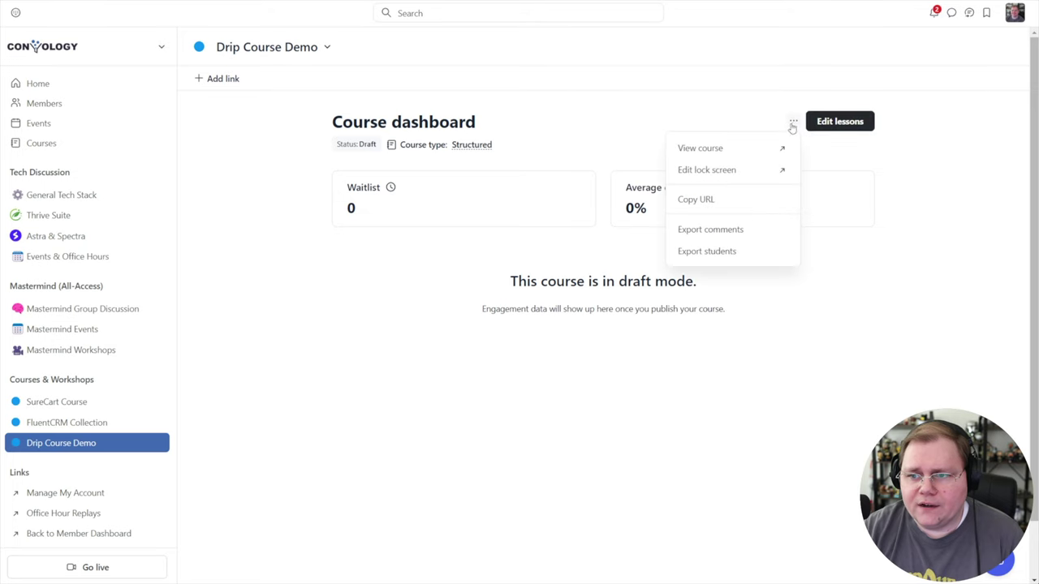
{"action": "left_click", "coordinate": [702, 151]}
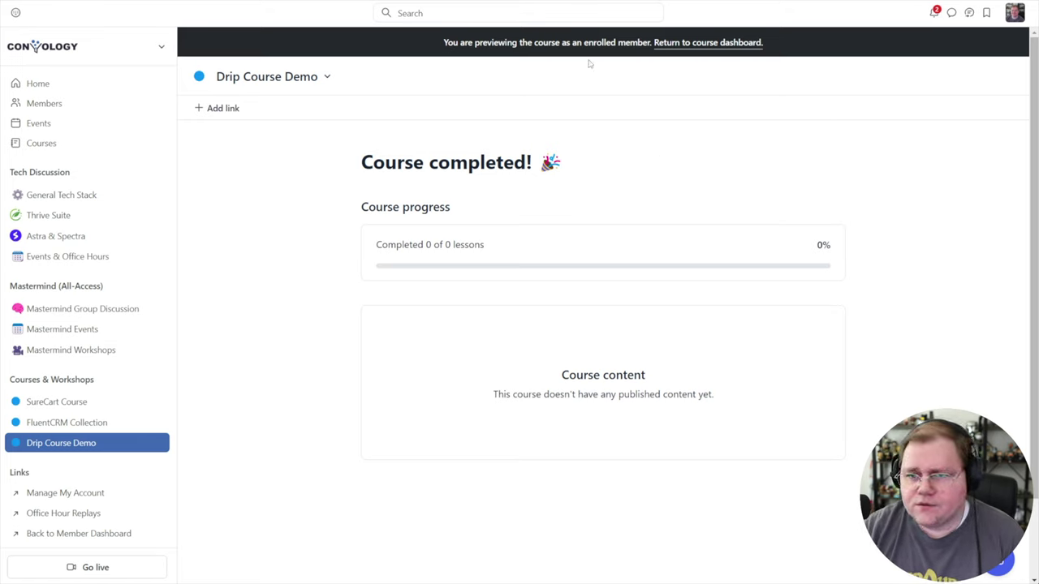
{"action": "left_click", "coordinate": [326, 76]}
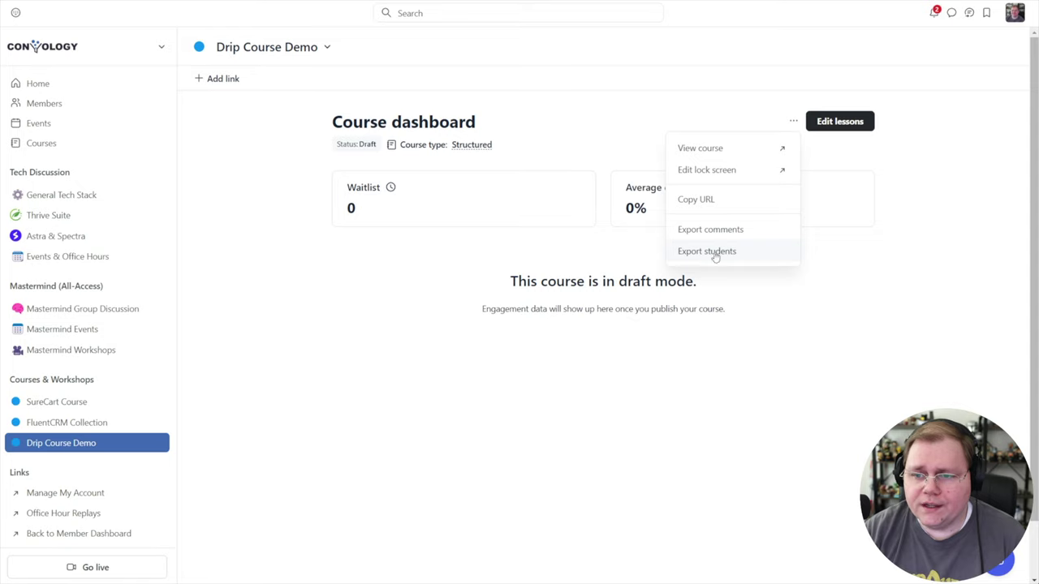
{"action": "left_click", "coordinate": [822, 135]}
{"action": "left_click", "coordinate": [822, 128]}
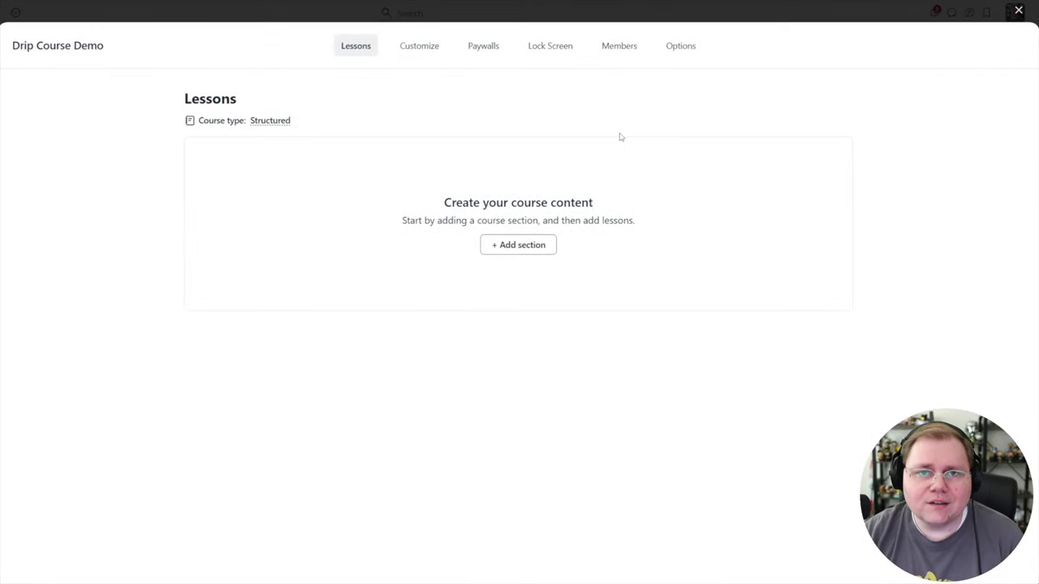
- Add a section named 'Module 1: The Basics' and view its drip delay options
{"action": "left_click", "coordinate": [520, 246]}
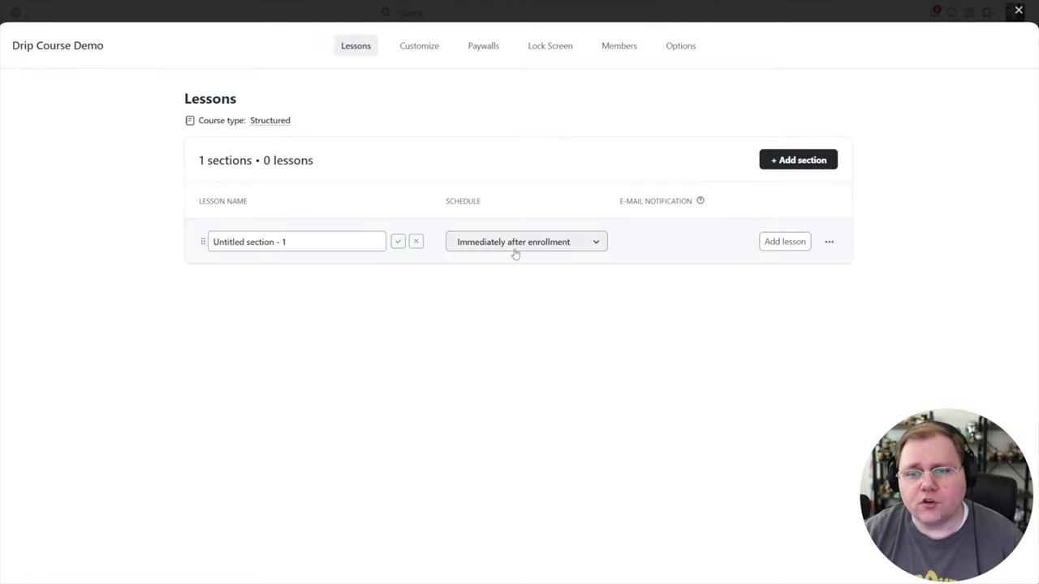
{"action": "key", "text": "ctrl+a"}
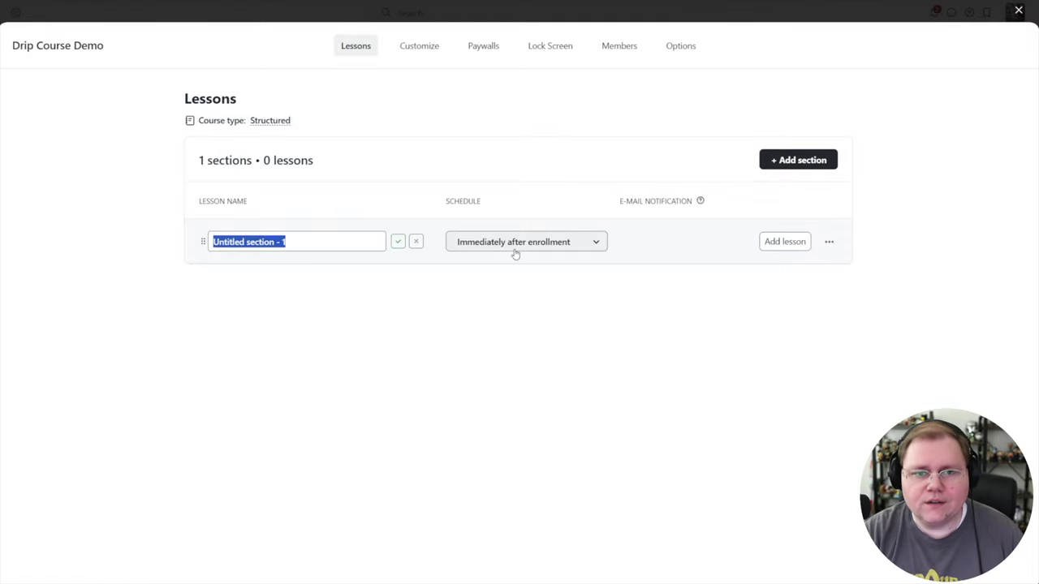
{"action": "type", "text": "Module 1"}
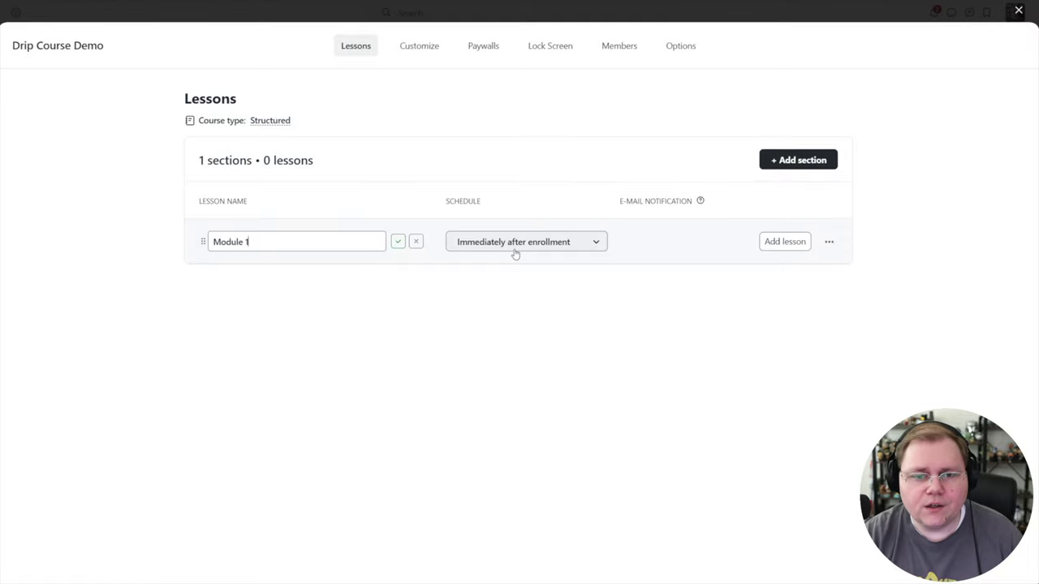
{"action": "type", "text": ": The Basics"}
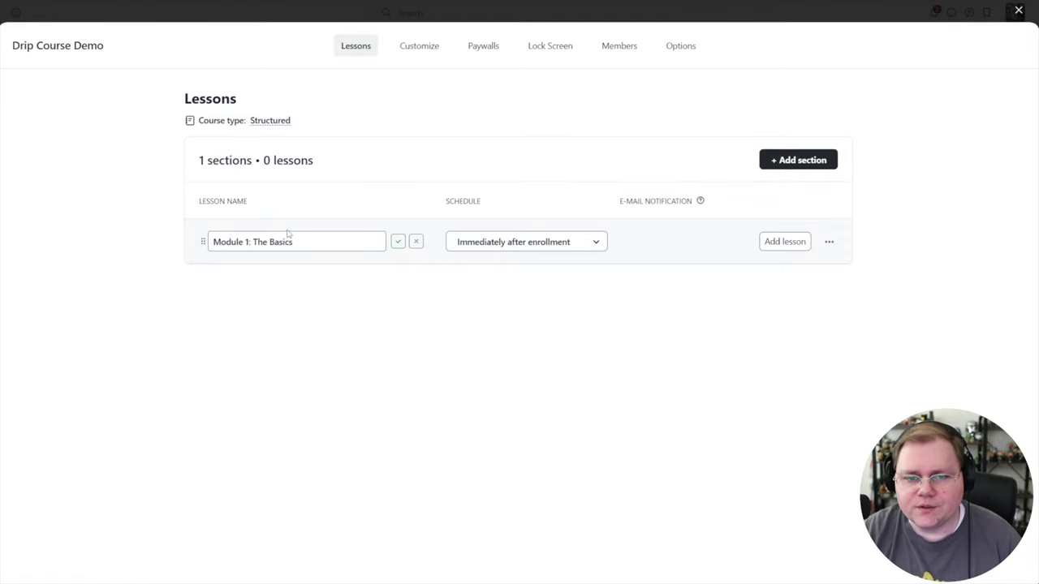
{"action": "left_click", "coordinate": [395, 244]}
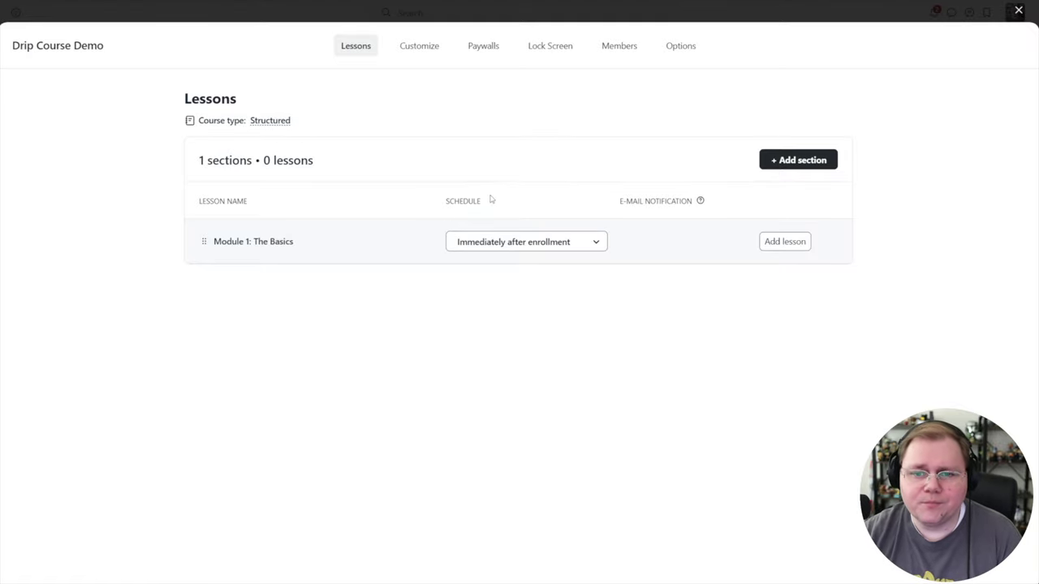
{"action": "left_click", "coordinate": [494, 241]}
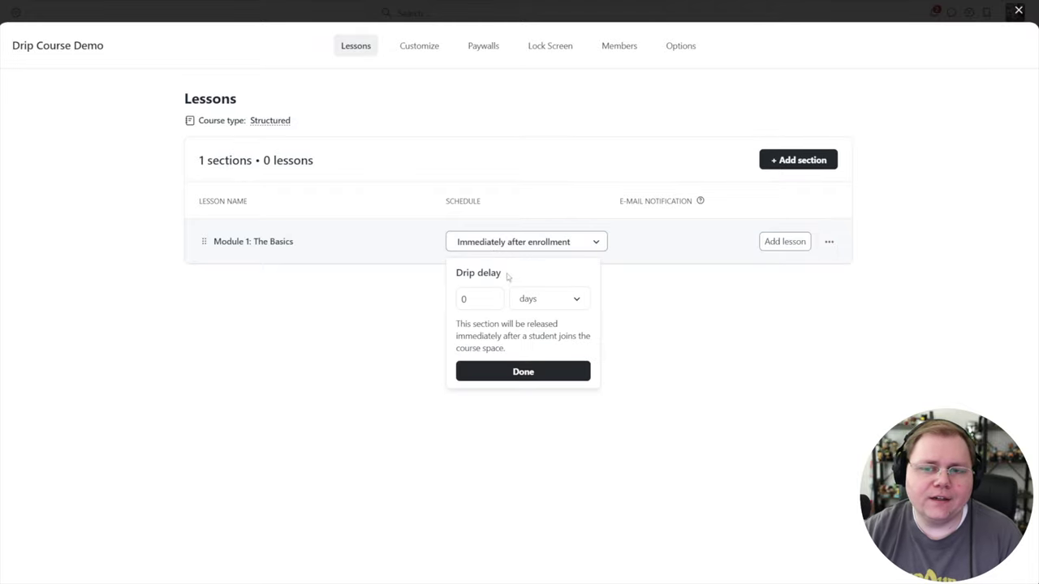
{"action": "left_click", "coordinate": [594, 242]}
{"action": "left_click", "coordinate": [594, 242]}
{"action": "left_click", "coordinate": [331, 291]}
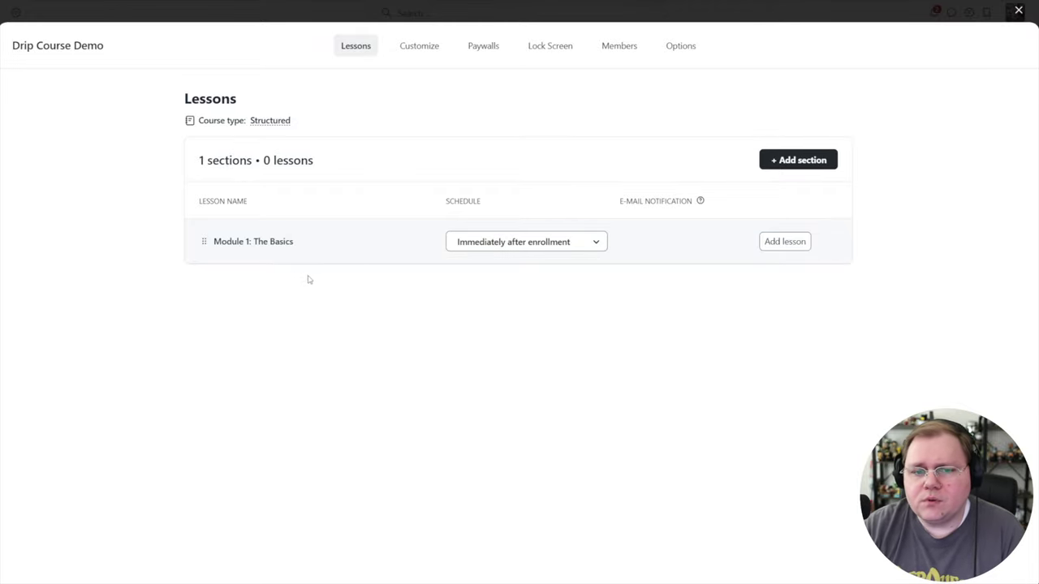
{"action": "left_click", "coordinate": [526, 241]}
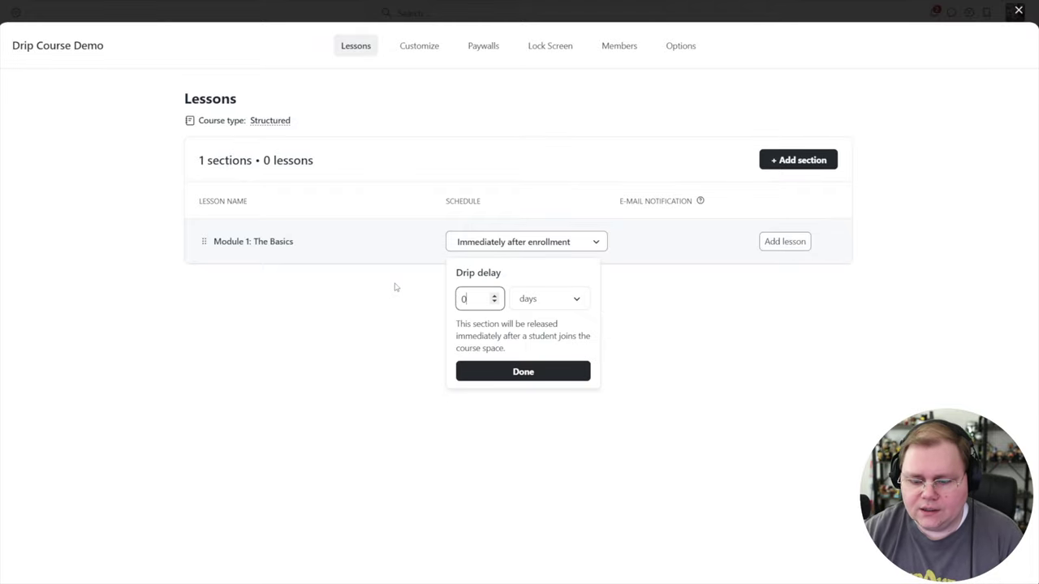
{"action": "type", "text": "2"}
{"action": "left_click", "coordinate": [524, 373]}
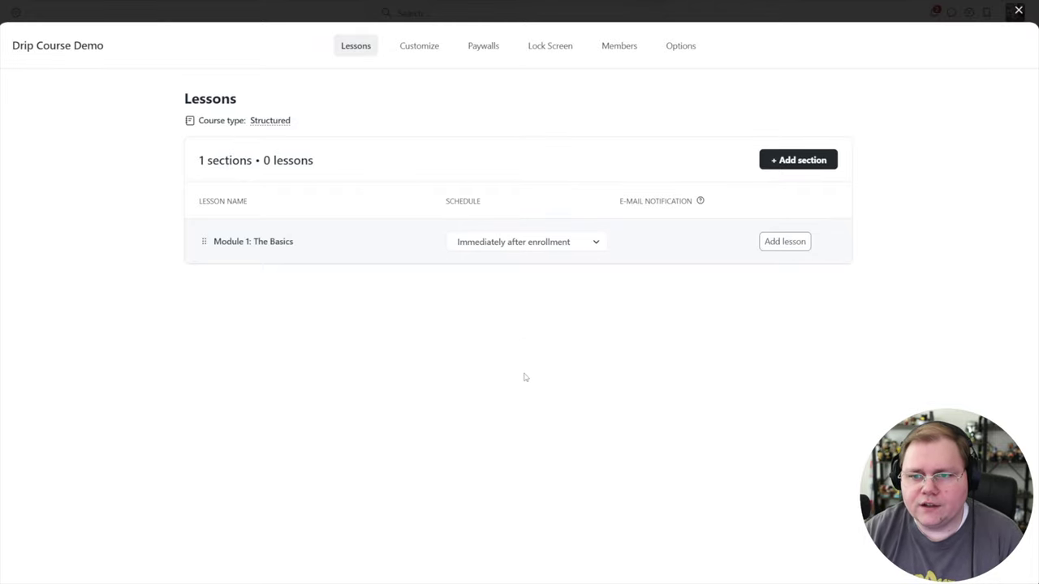
{"action": "left_click", "coordinate": [533, 244]}
{"action": "left_click", "coordinate": [654, 271]}
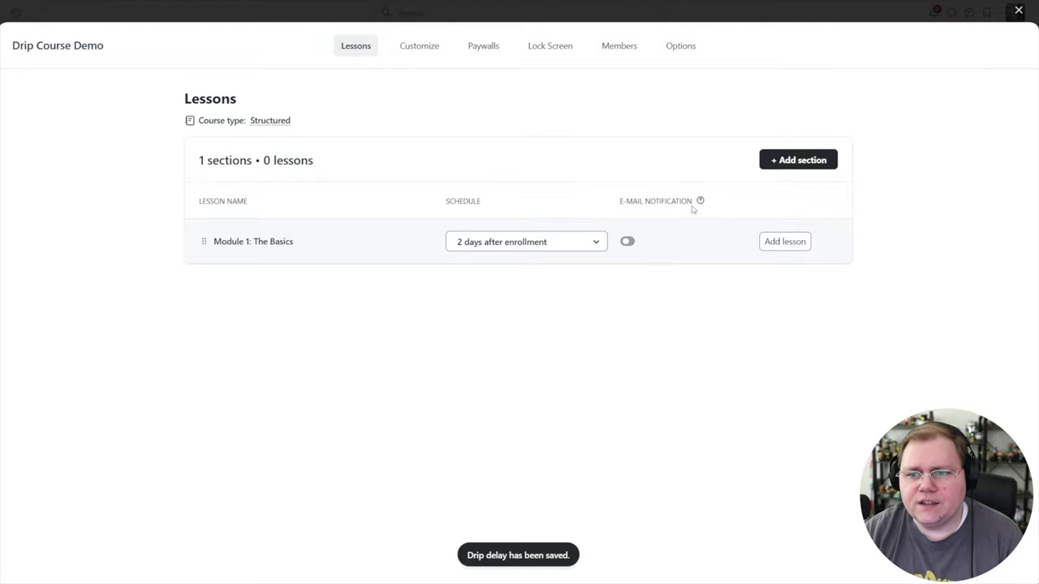
{"action": "left_click", "coordinate": [627, 244]}
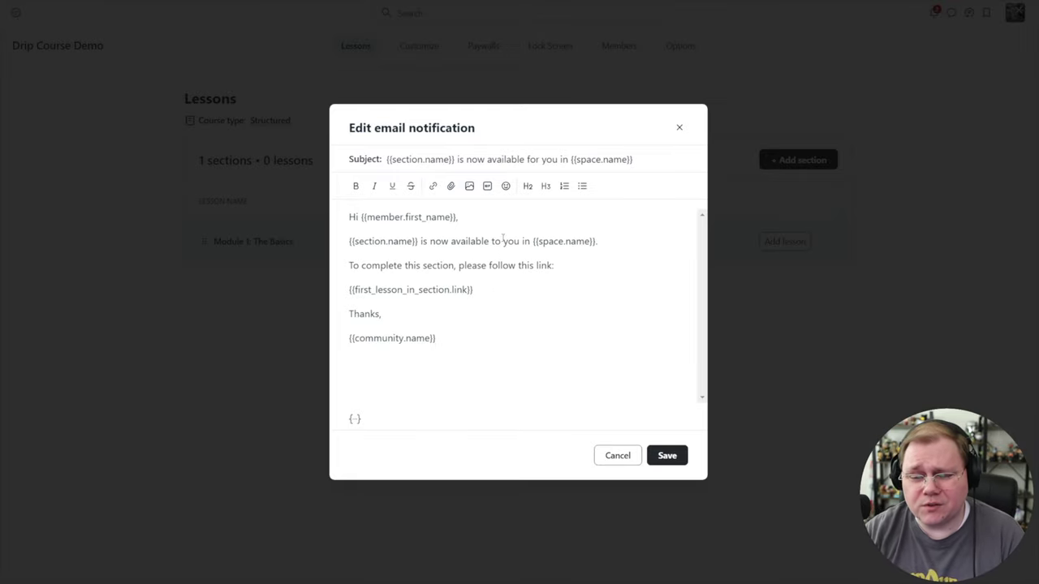
{"action": "left_click", "coordinate": [679, 128]}
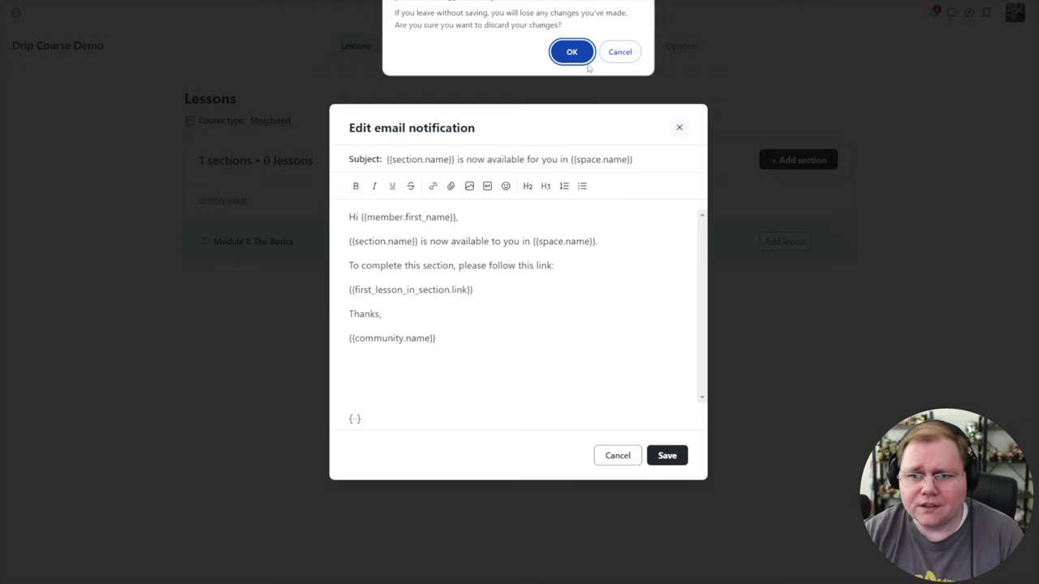
{"action": "left_click", "coordinate": [572, 51]}
{"action": "left_click", "coordinate": [522, 242]}
{"action": "double_click", "coordinate": [467, 298]}
{"action": "type", "text": "0"}
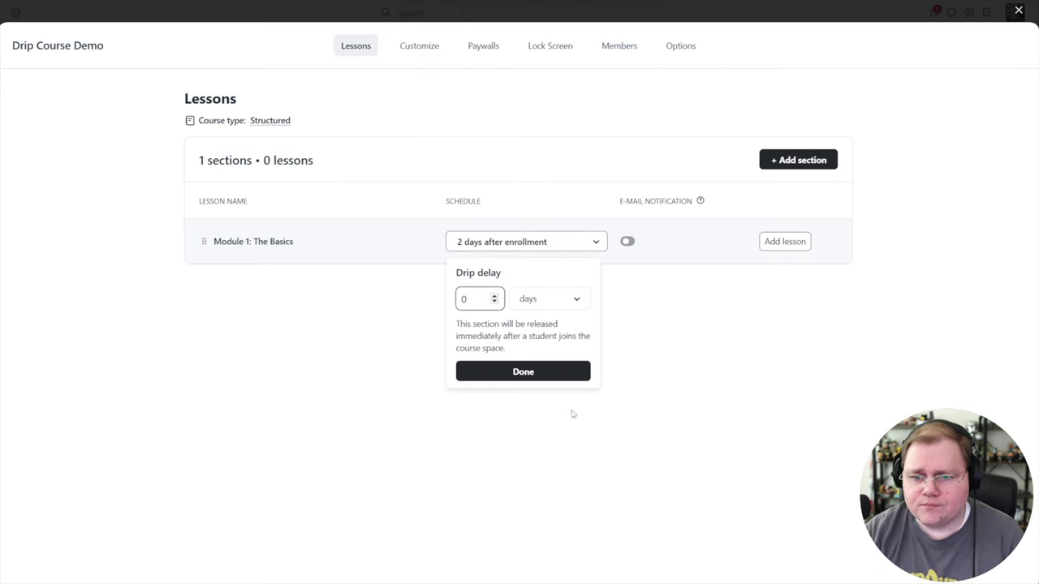
{"action": "left_click", "coordinate": [572, 413]}
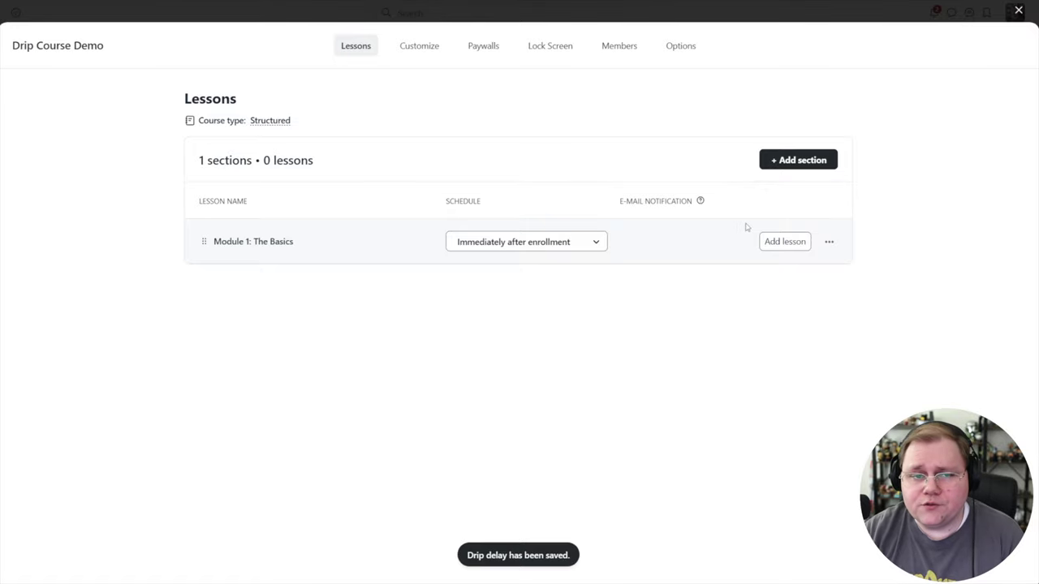
- Add 'Lesson 1' under Module 1, check its Draft status and actions, then open it
{"action": "left_click", "coordinate": [781, 241]}
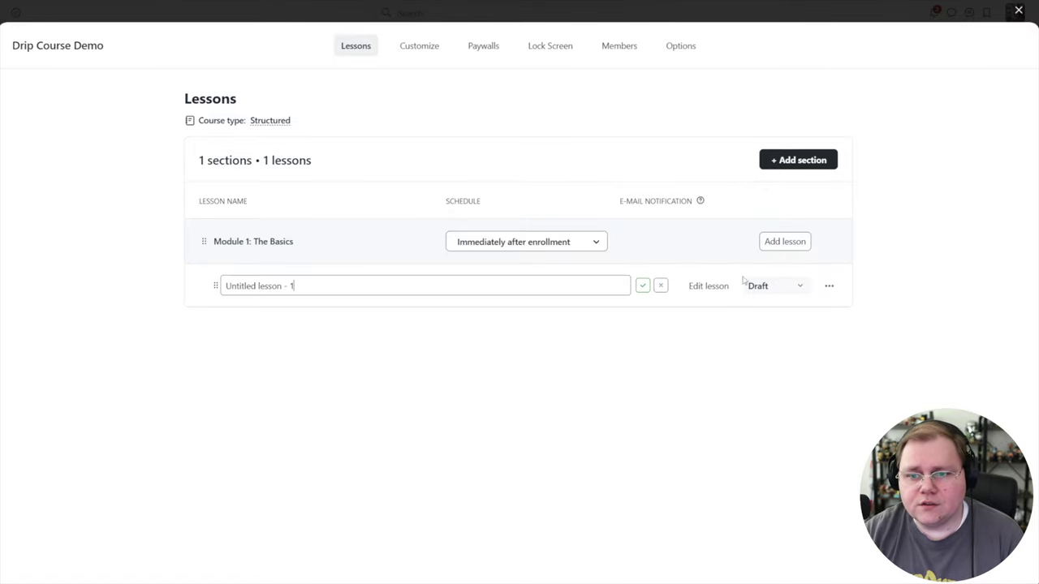
{"action": "left_click_drag", "start_coordinate": [292, 286], "coordinate": [227, 275]}
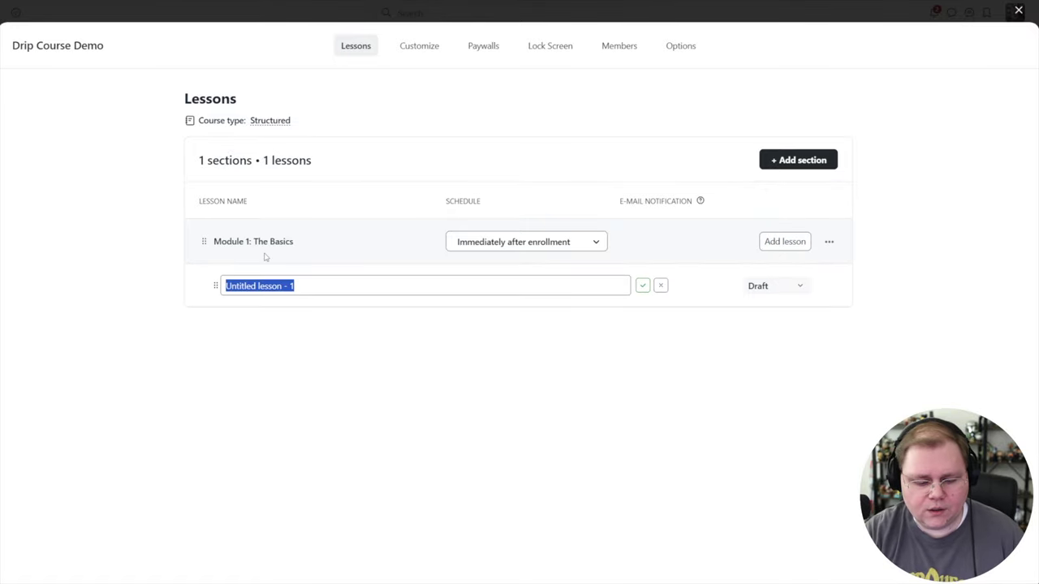
{"action": "type", "text": "Lesson 1"}
{"action": "key", "text": "Return"}
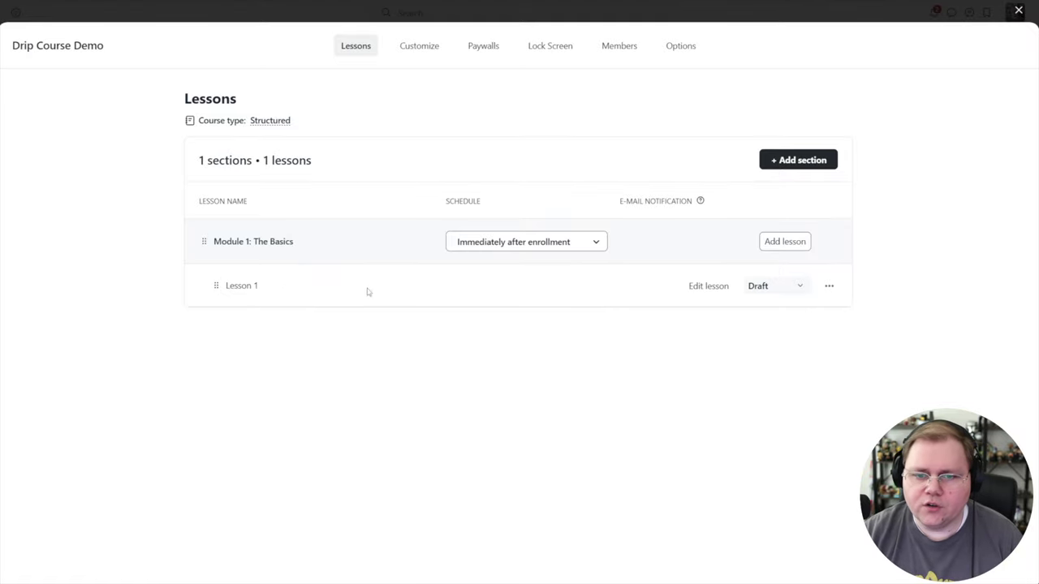
{"action": "left_click", "coordinate": [797, 287]}
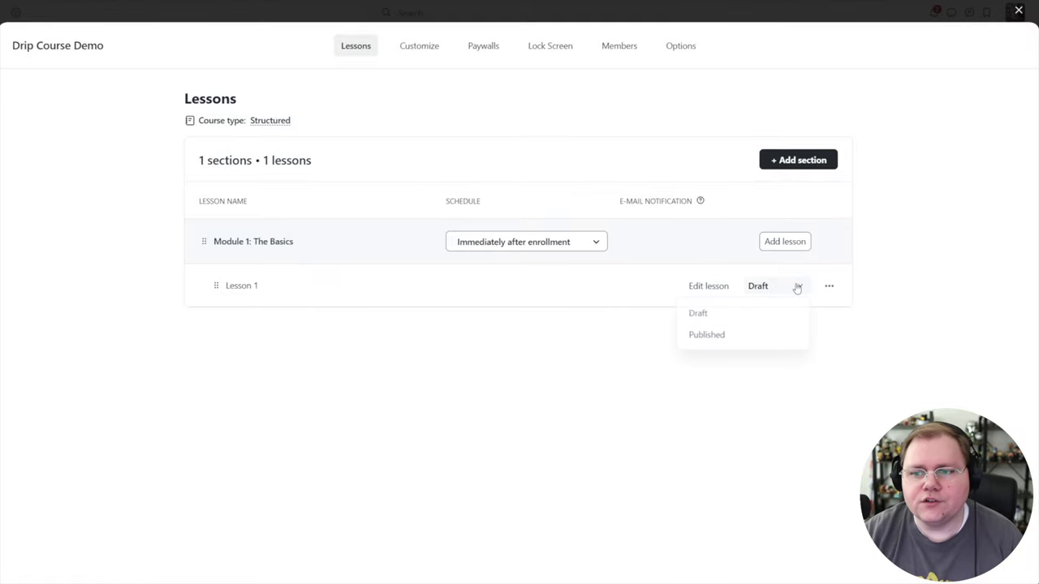
{"action": "left_click", "coordinate": [828, 286]}
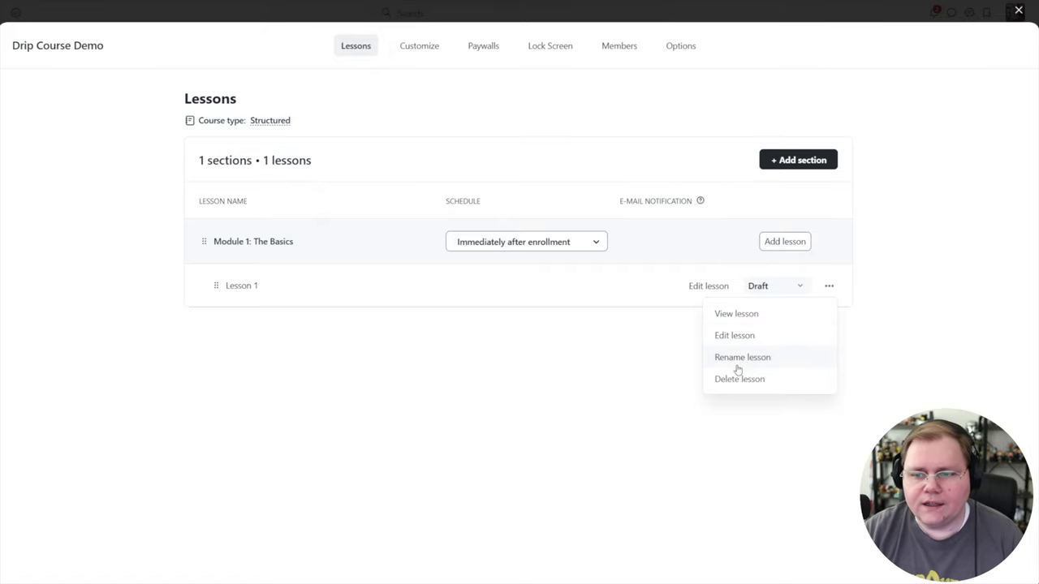
{"action": "left_click", "coordinate": [487, 320]}
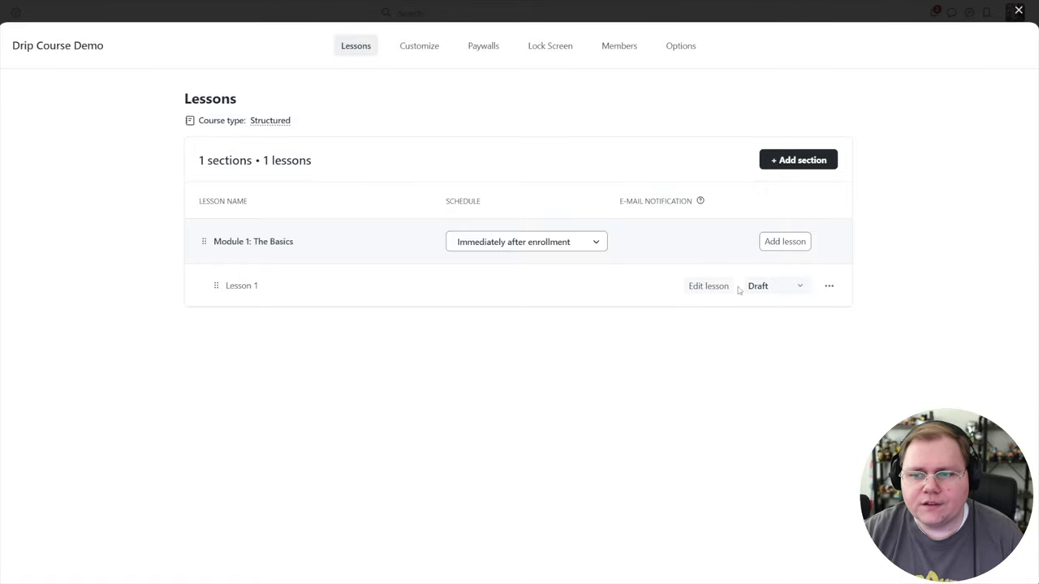
{"action": "left_click", "coordinate": [711, 288]}
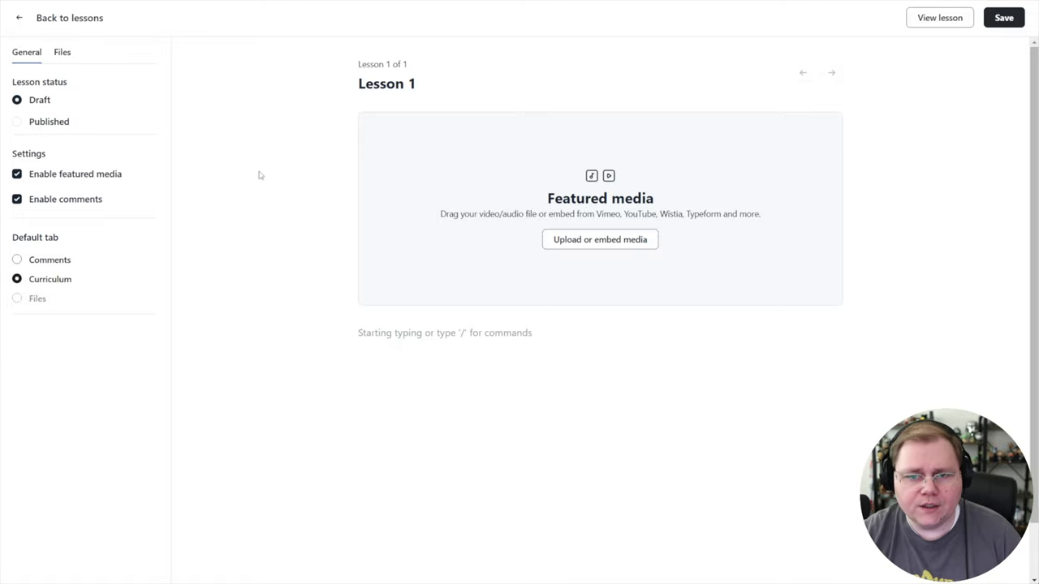
- Toggle featured media and the Comments/Curriculum default tab, then view the empty Files panel
{"action": "left_click", "coordinate": [16, 176]}
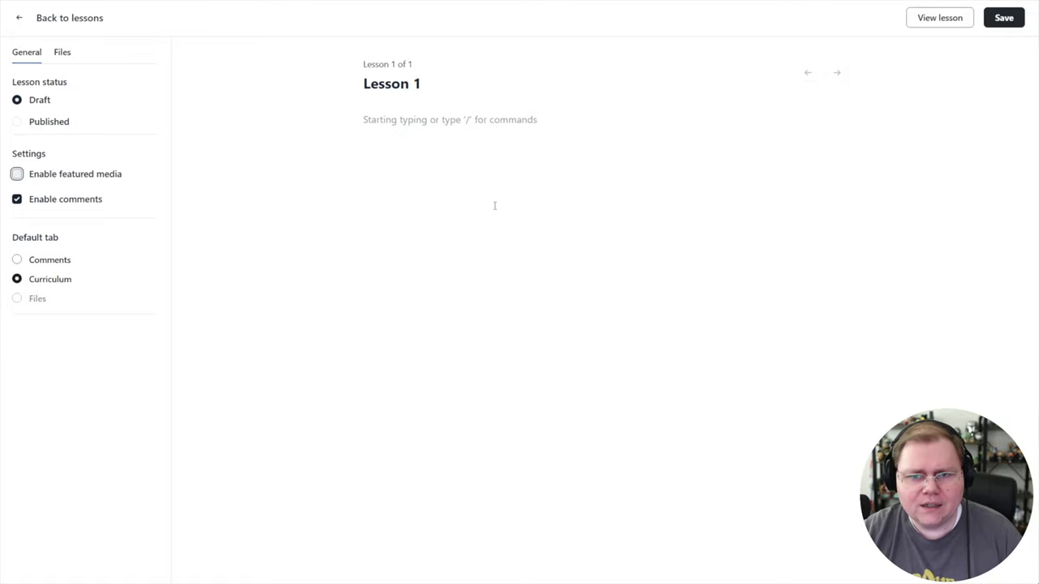
{"action": "left_click", "coordinate": [16, 175]}
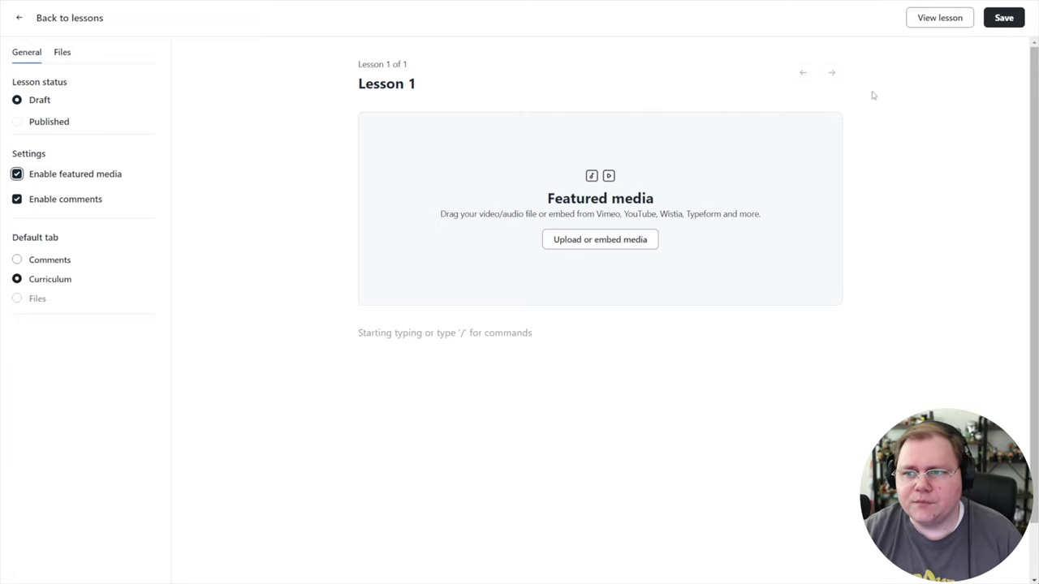
{"action": "left_click", "coordinate": [17, 260]}
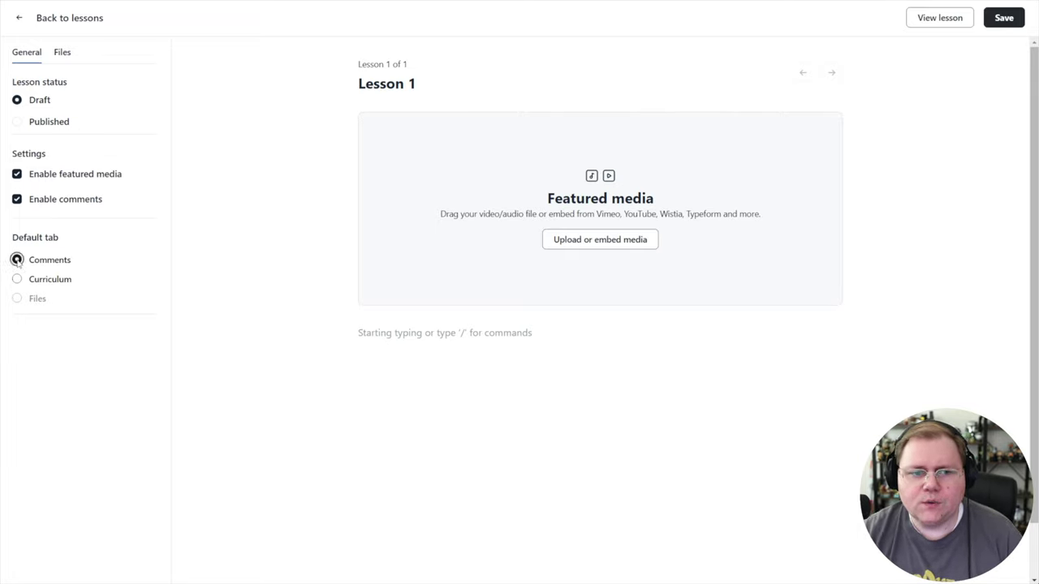
{"action": "left_click", "coordinate": [17, 279]}
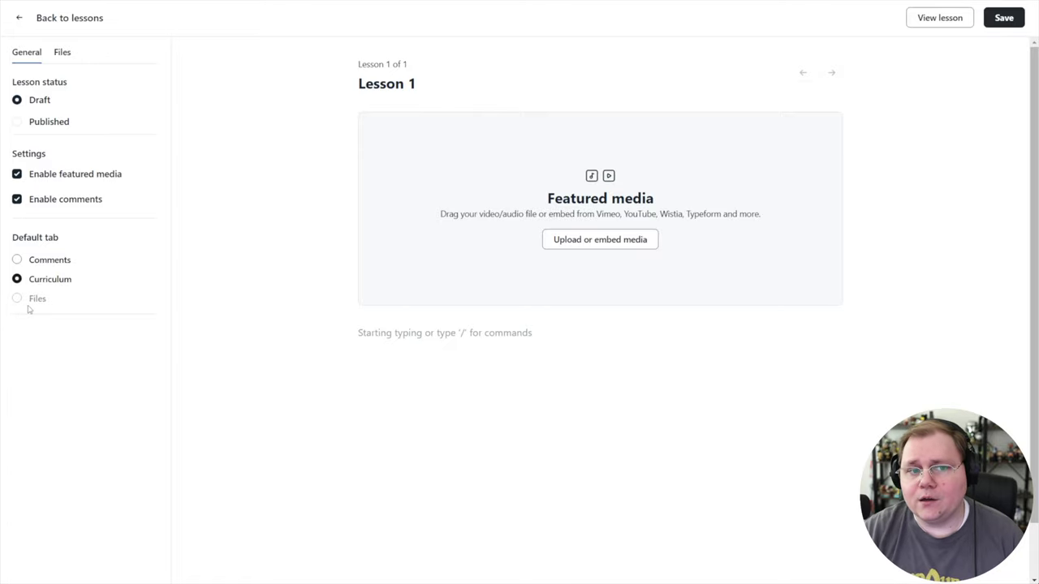
{"action": "left_click", "coordinate": [63, 52]}
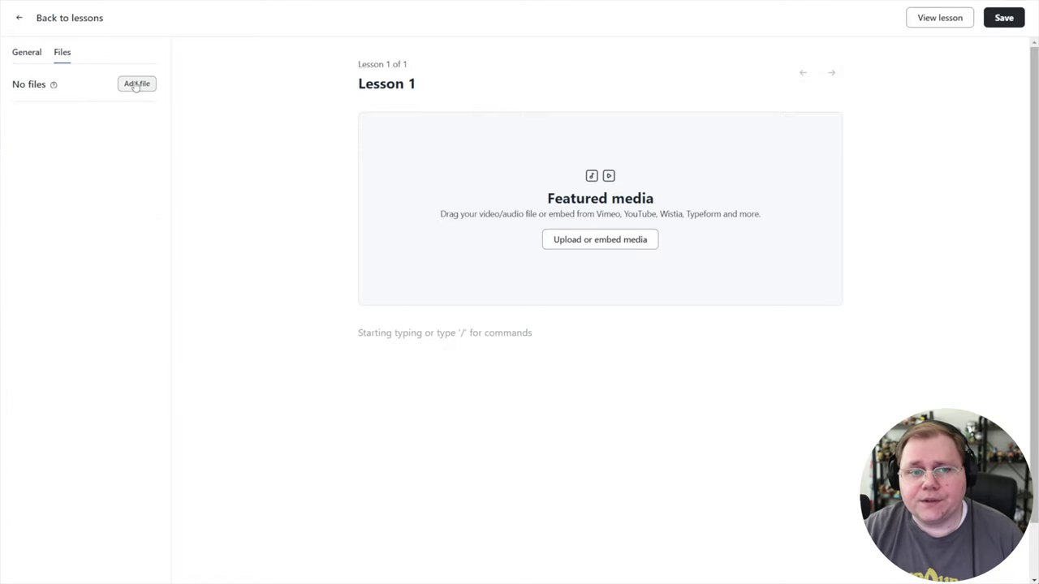
{"action": "mouse_move", "coordinate": [54, 89]}
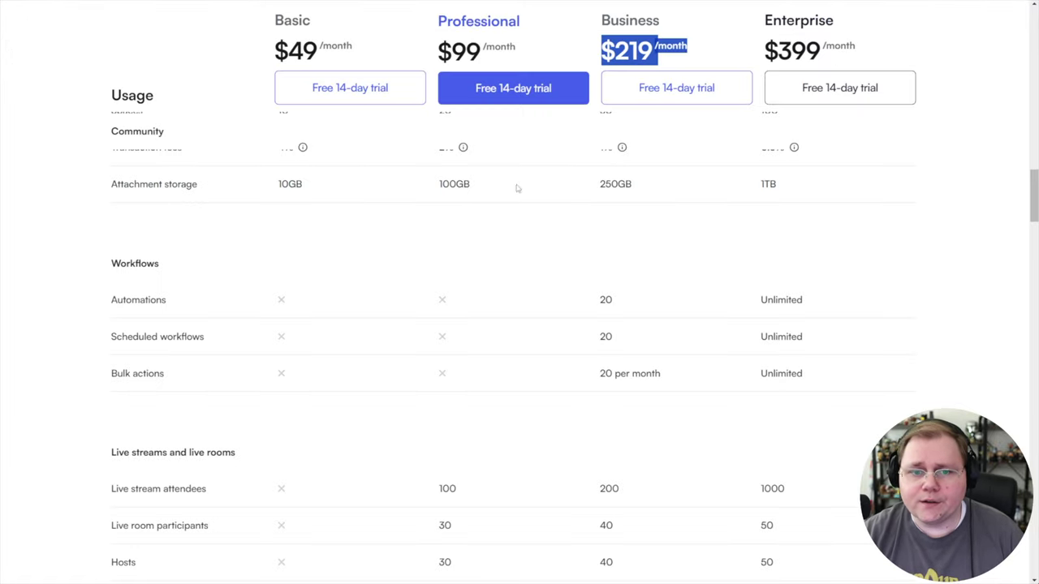
{"action": "left_click", "coordinate": [63, 230]}
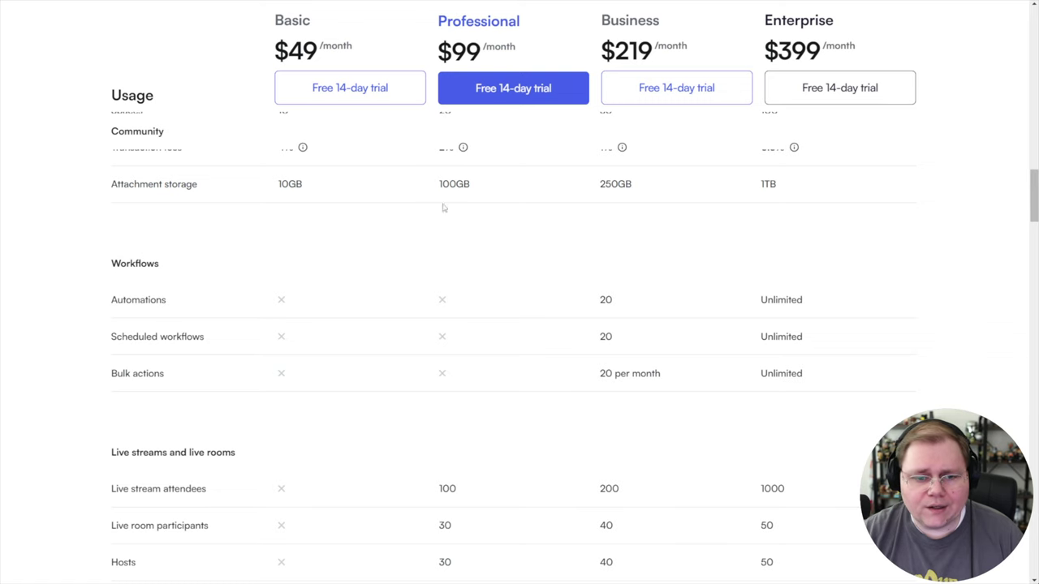
{"action": "scroll", "coordinate": [199, 199], "scroll_direction": "up", "scroll_amount": 1}
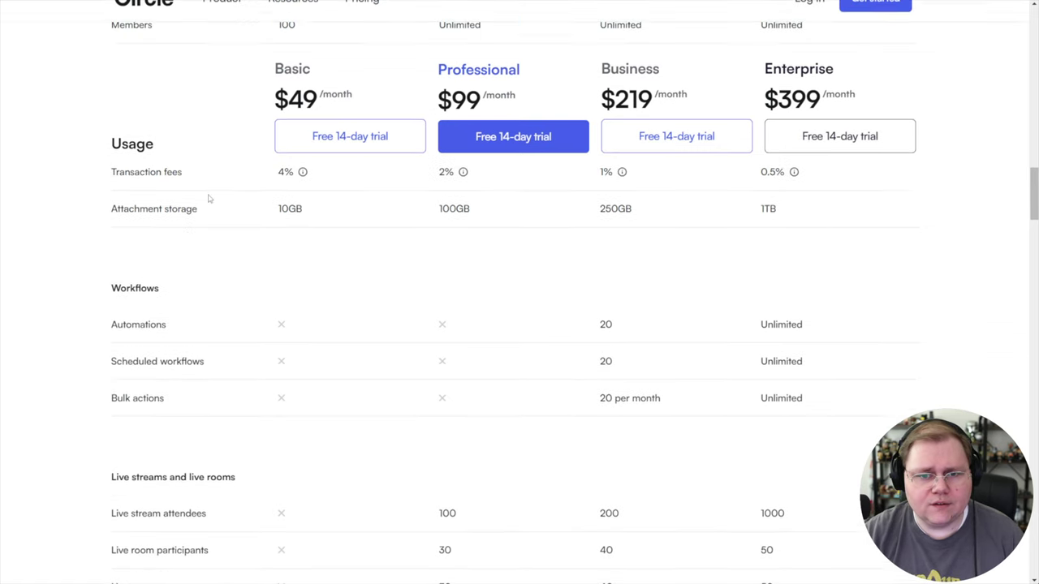
{"action": "left_click_drag", "start_coordinate": [103, 246], "coordinate": [470, 244]}
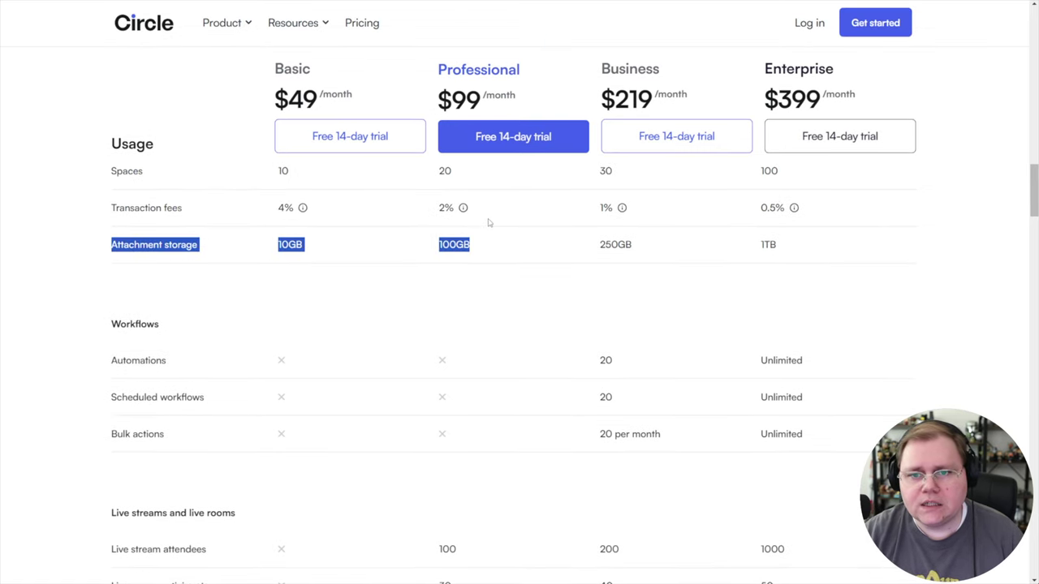
{"action": "left_click_drag", "start_coordinate": [436, 245], "coordinate": [472, 252]}
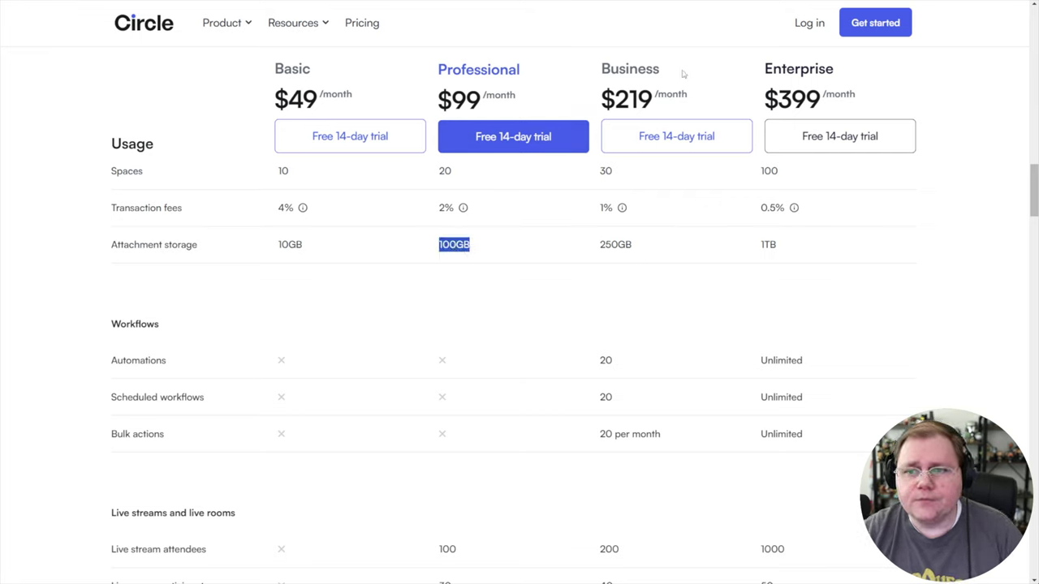
{"action": "left_click_drag", "start_coordinate": [598, 246], "coordinate": [637, 248]}
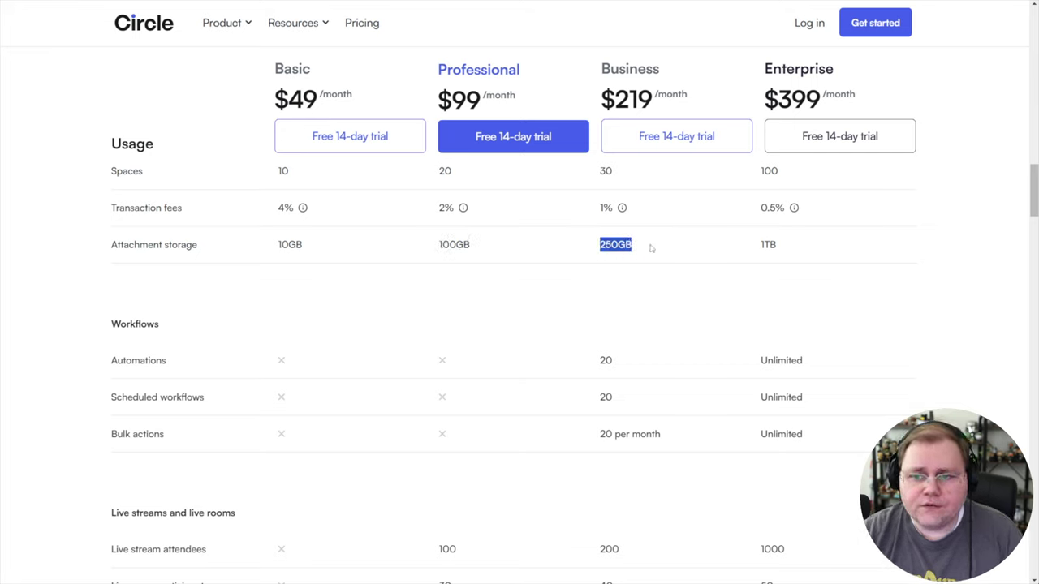
{"action": "left_click_drag", "start_coordinate": [766, 247], "coordinate": [783, 251]}
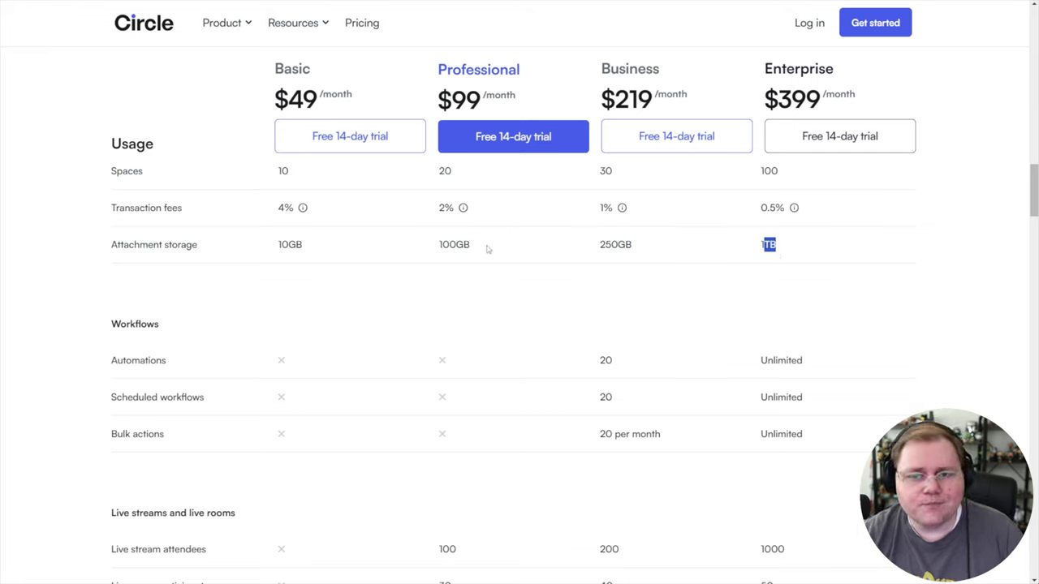
{"action": "left_click_drag", "start_coordinate": [463, 246], "coordinate": [442, 247]}
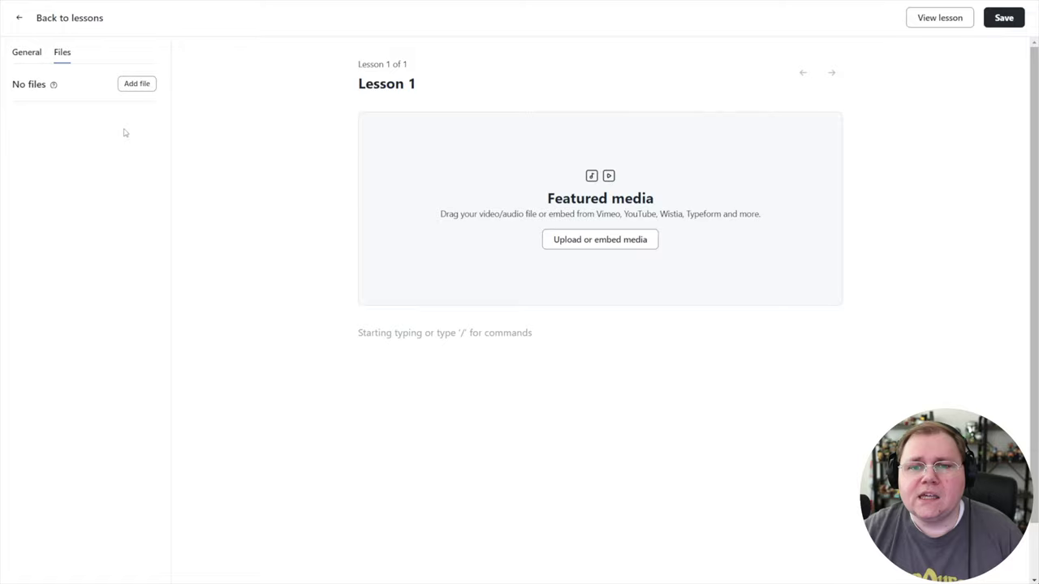
- In Lesson 1's General settings, keep Enable featured media on and bring up the upload-or-embed media options
{"action": "left_click", "coordinate": [33, 52]}
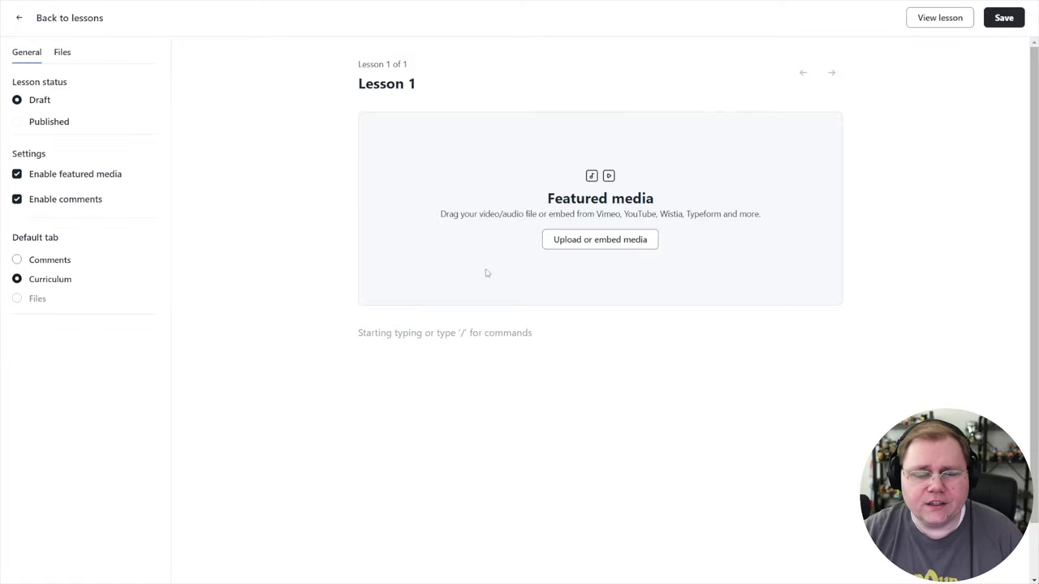
{"action": "left_click", "coordinate": [17, 175]}
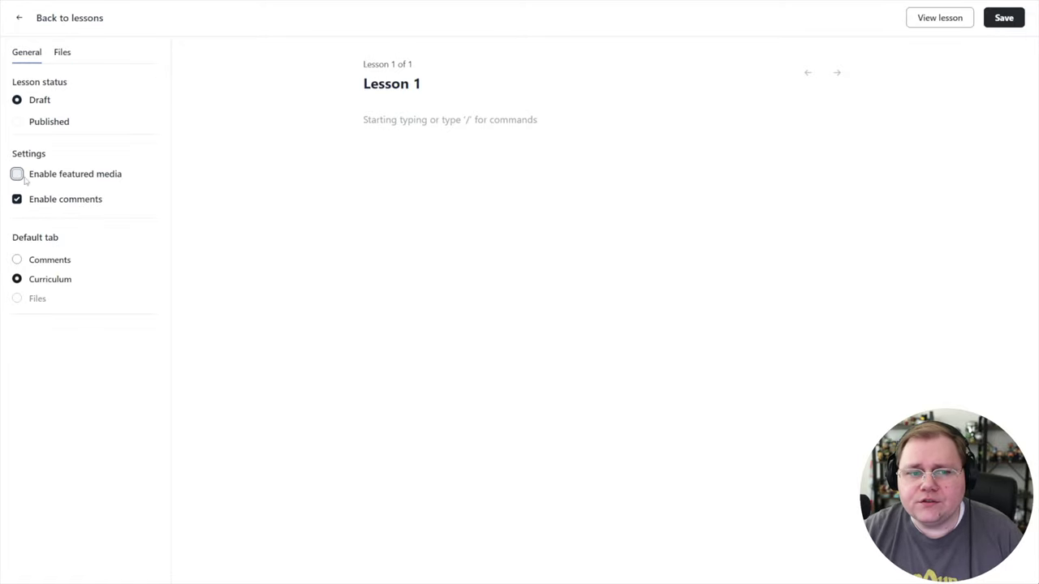
{"action": "left_click", "coordinate": [17, 174]}
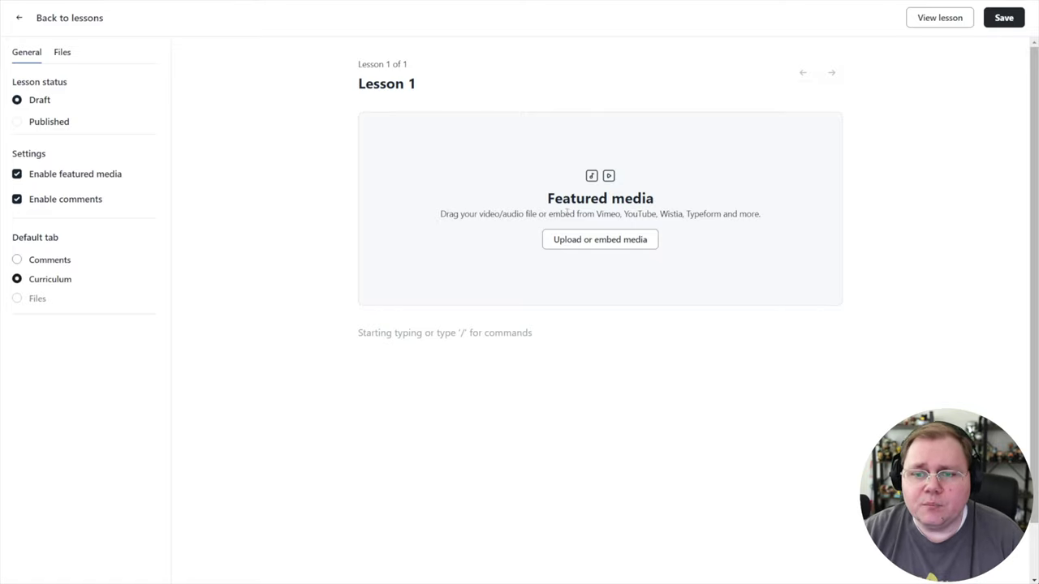
{"action": "left_click_drag", "start_coordinate": [548, 214], "coordinate": [746, 214]}
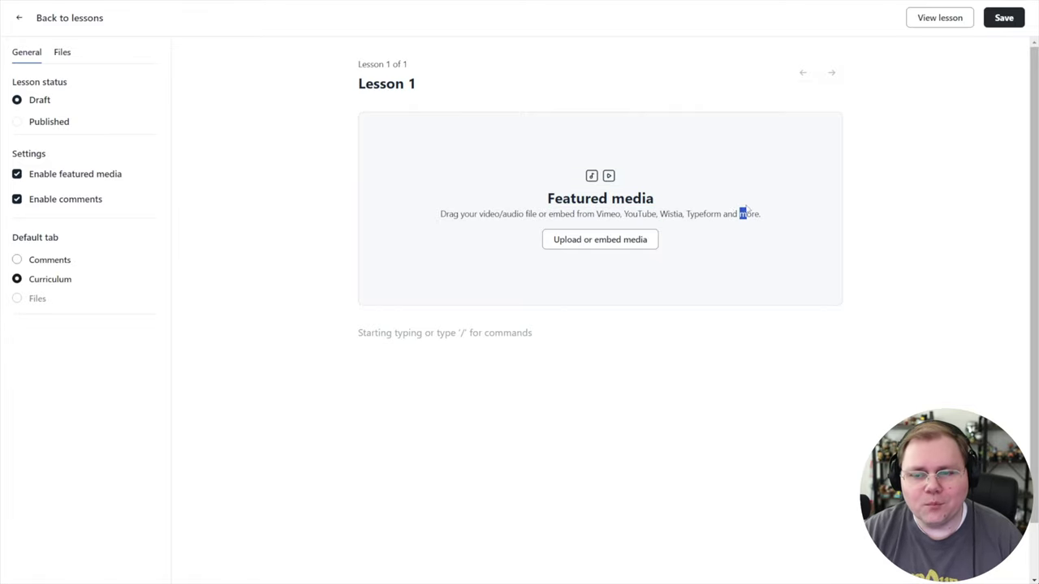
{"action": "left_click", "coordinate": [746, 211]}
{"action": "left_click", "coordinate": [601, 246]}
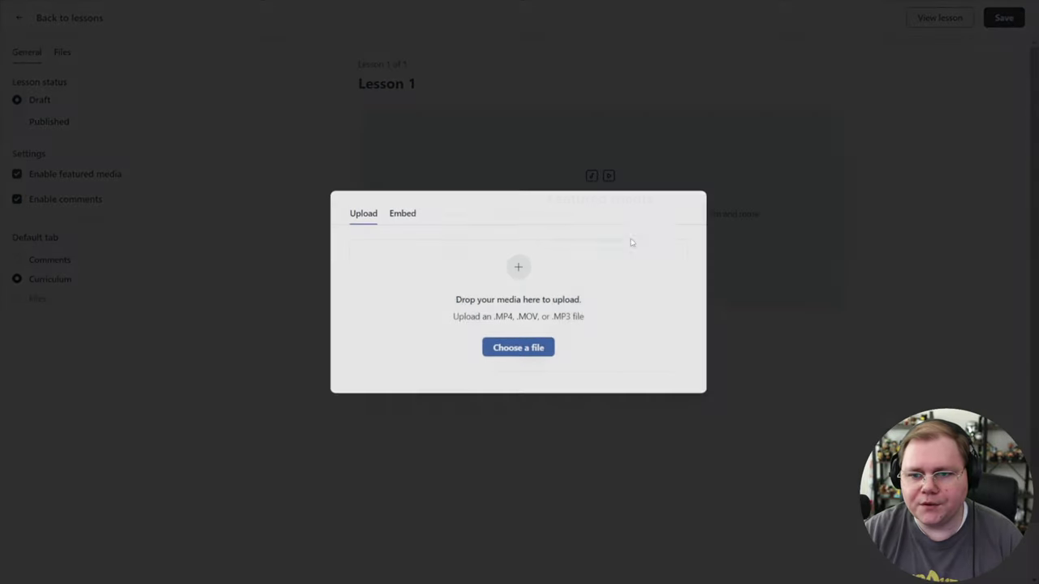
- On the Embed tab, embed a video link as Lesson 1's featured media, giving a 04:25 player
{"action": "left_click", "coordinate": [401, 215]}
{"action": "mouse_move", "coordinate": [613, 348]}
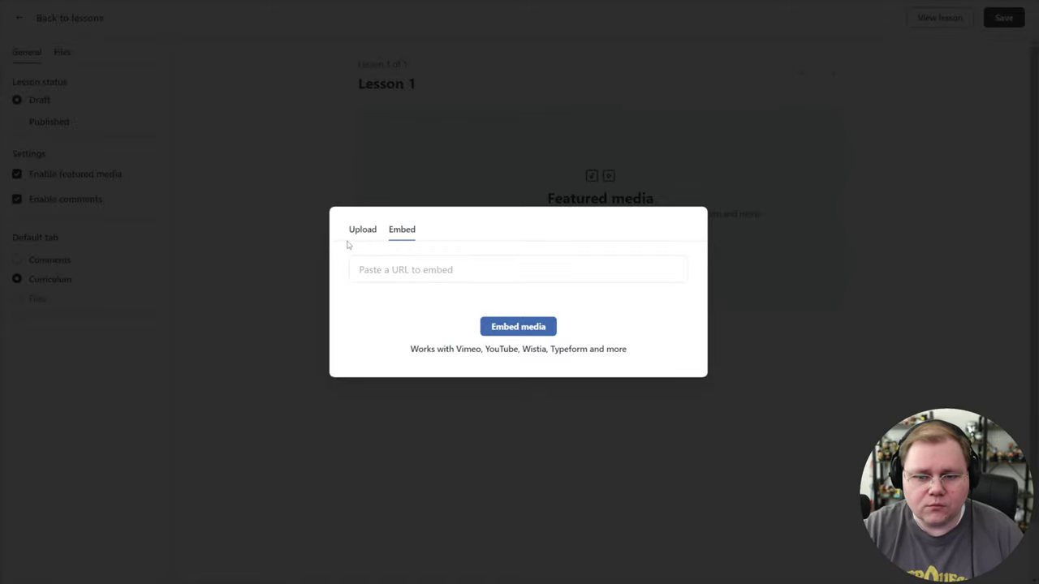
{"action": "double_click", "coordinate": [467, 349]}
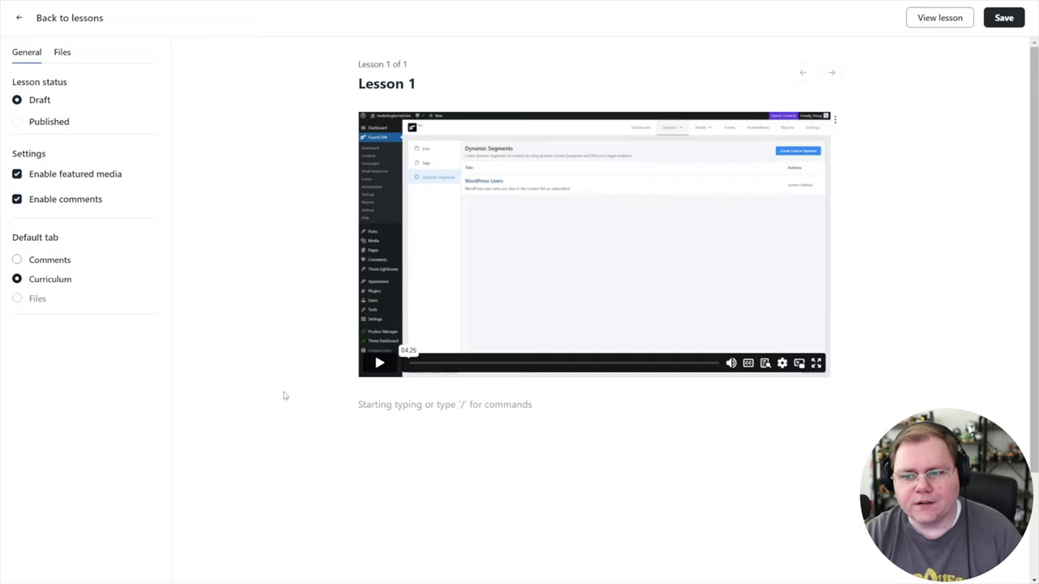
- Toggle Enable featured media off and on, leaving the featured video enabled
{"action": "left_click", "coordinate": [18, 178]}
{"action": "left_click", "coordinate": [18, 178]}
{"action": "left_click", "coordinate": [17, 177]}
{"action": "left_click", "coordinate": [18, 178]}
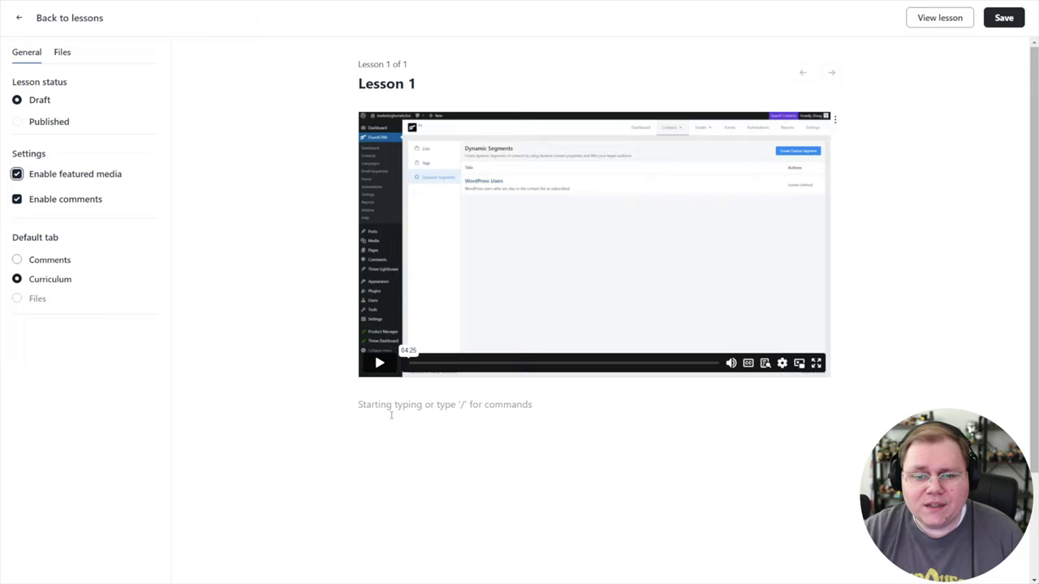
- In the lesson body, type /video and insert a Video block from the slash menu
{"action": "scroll", "coordinate": [390, 413], "scroll_direction": "down", "scroll_amount": 1}
{"action": "left_click", "coordinate": [380, 353]}
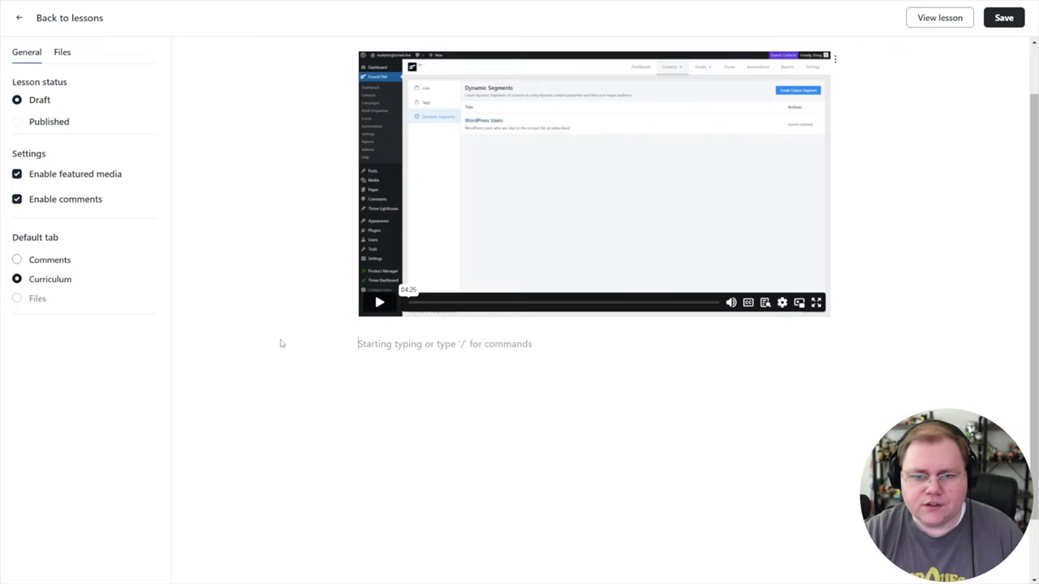
{"action": "type", "text": "/"}
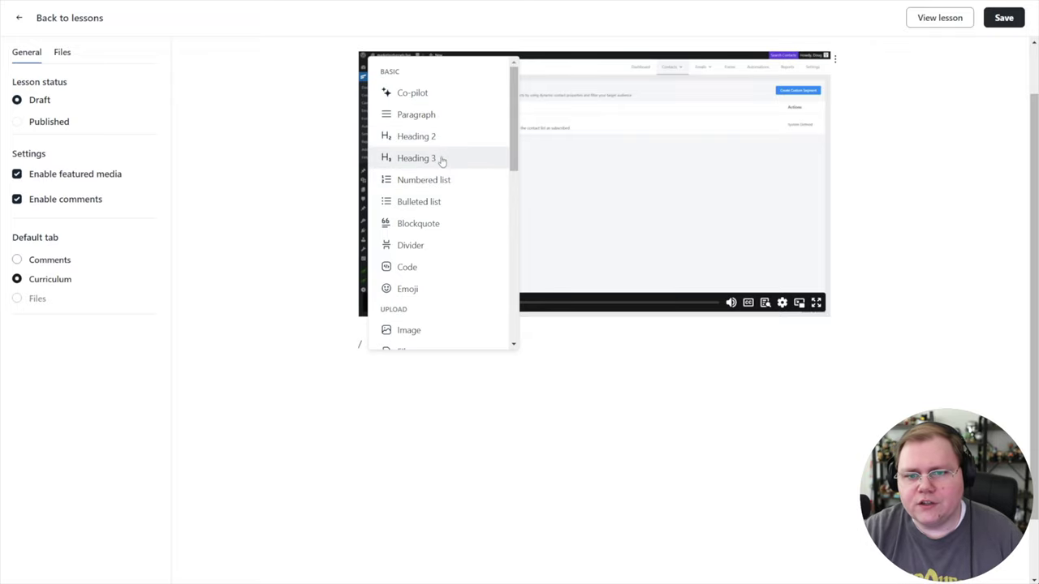
{"action": "scroll", "coordinate": [442, 162], "scroll_direction": "down", "scroll_amount": 2}
{"action": "scroll", "coordinate": [442, 162], "scroll_direction": "down", "scroll_amount": 4}
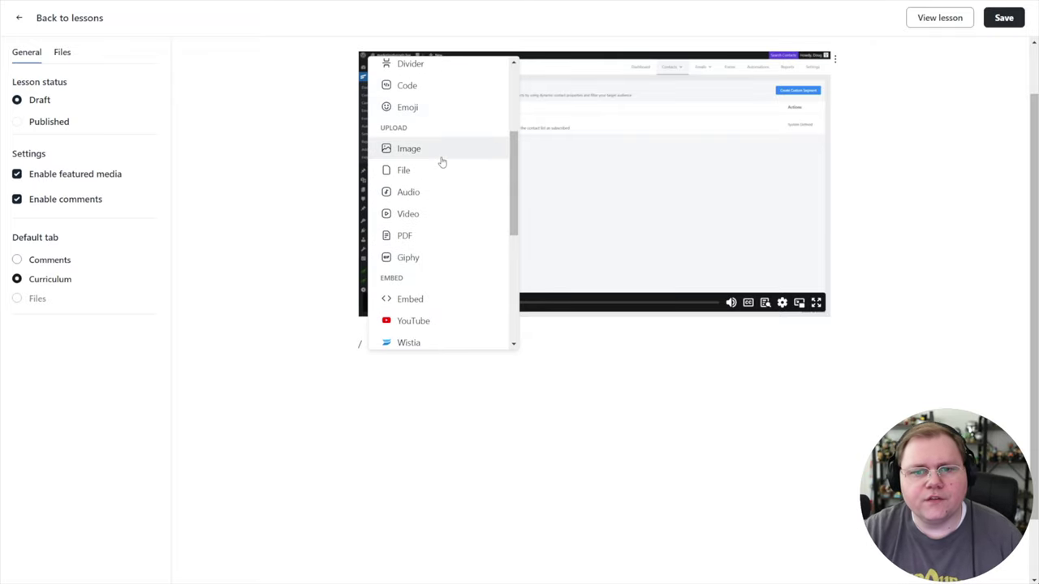
{"action": "scroll", "coordinate": [447, 162], "scroll_direction": "down", "scroll_amount": 6}
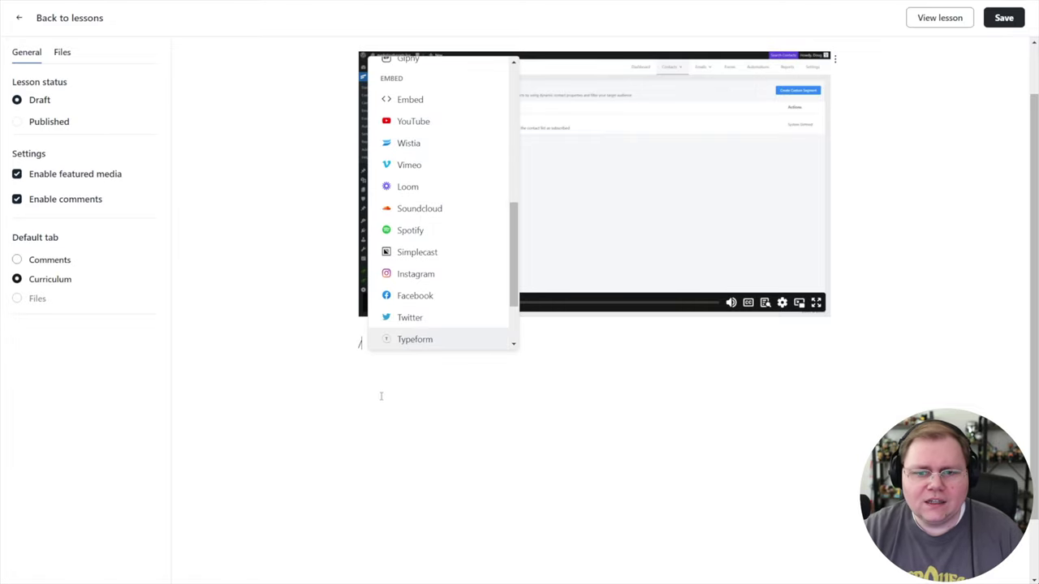
{"action": "left_click", "coordinate": [380, 344]}
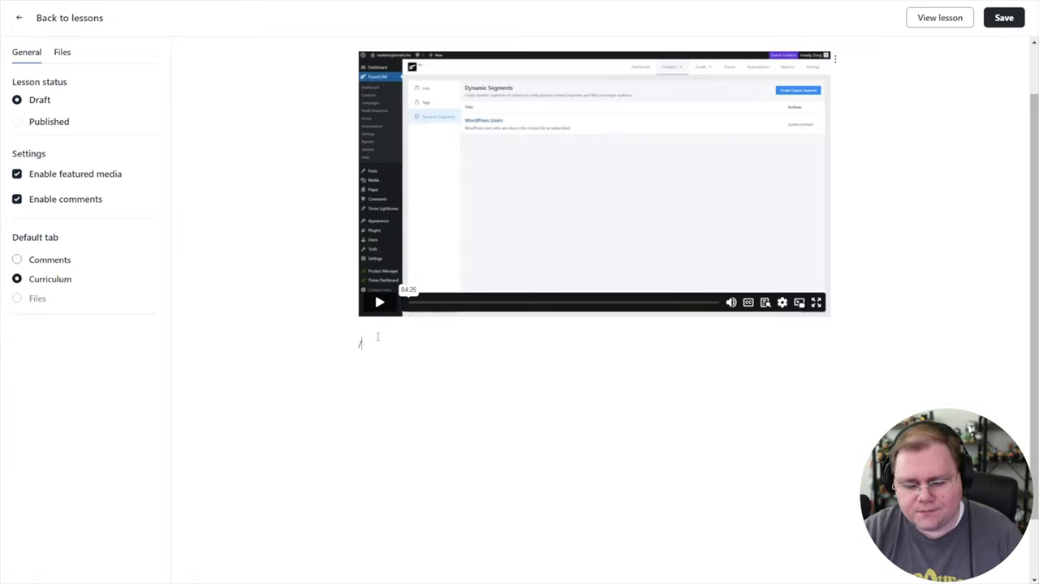
{"action": "type", "text": "video"}
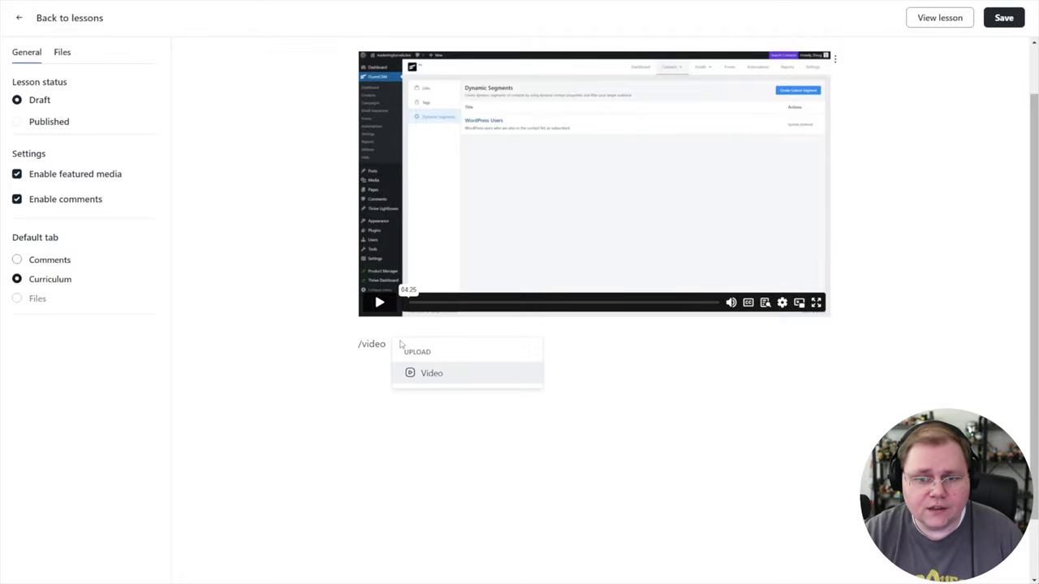
{"action": "left_click", "coordinate": [421, 373]}
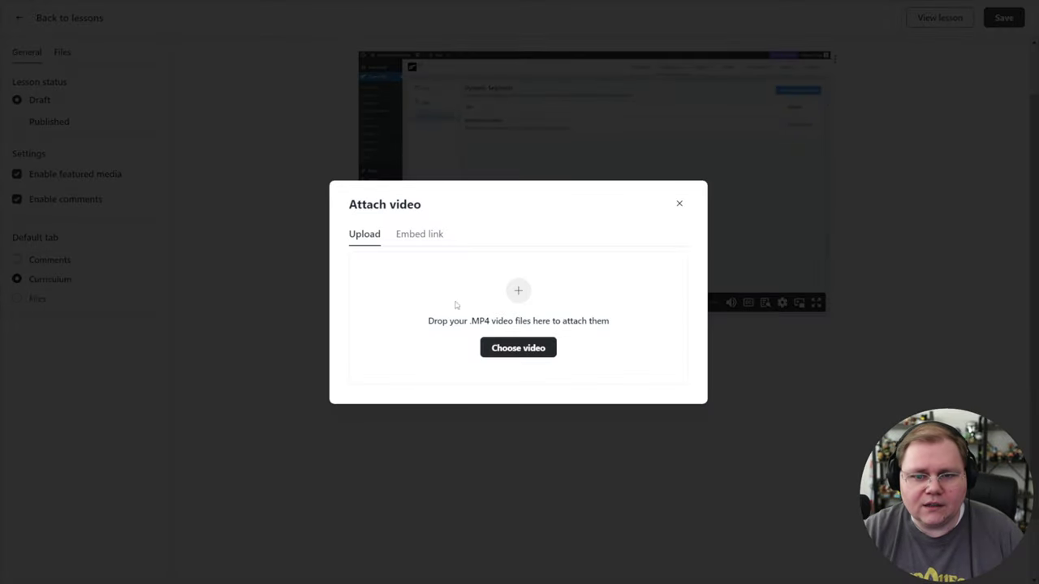
- Switch the Attach video dialog to Embed link and view the supported providers list
{"action": "left_click", "coordinate": [422, 240]}
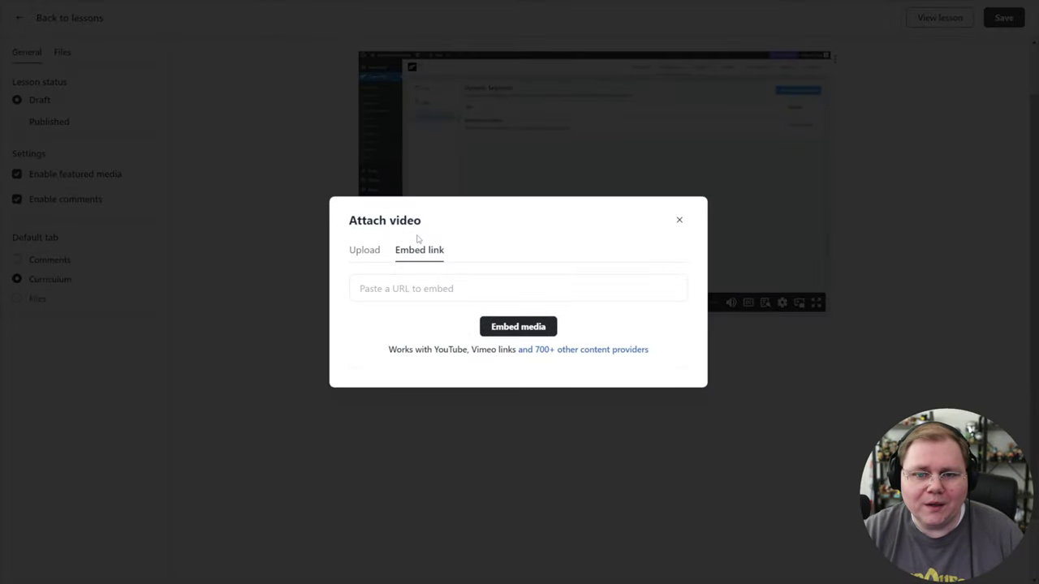
{"action": "left_click", "coordinate": [563, 356]}
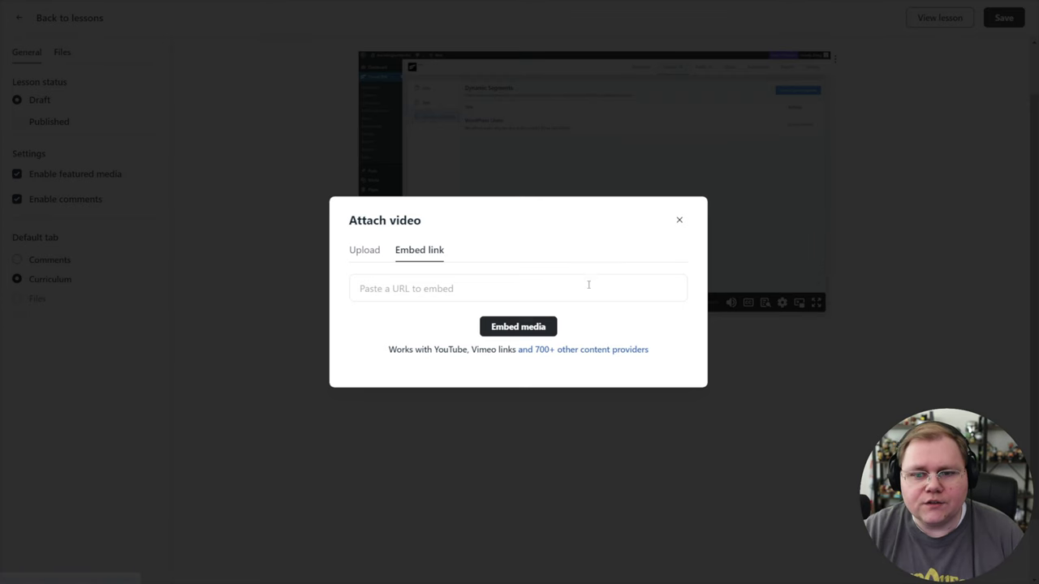
{"action": "left_click", "coordinate": [679, 220]}
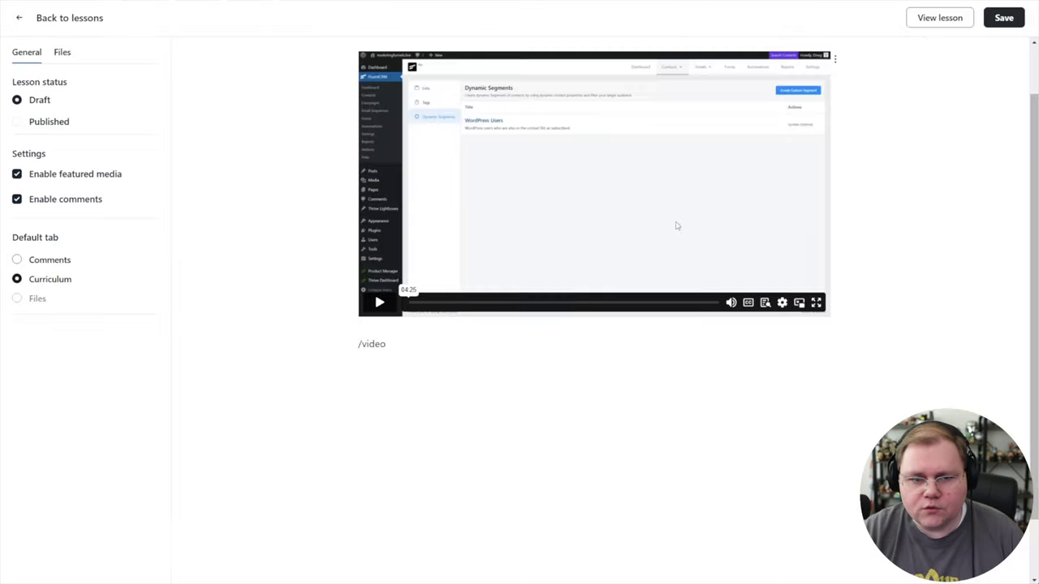
- Turn Enable featured media off, then insert a video again and choose Embed link
{"action": "left_click", "coordinate": [16, 175]}
{"action": "left_click", "coordinate": [17, 175]}
{"action": "left_click", "coordinate": [17, 176]}
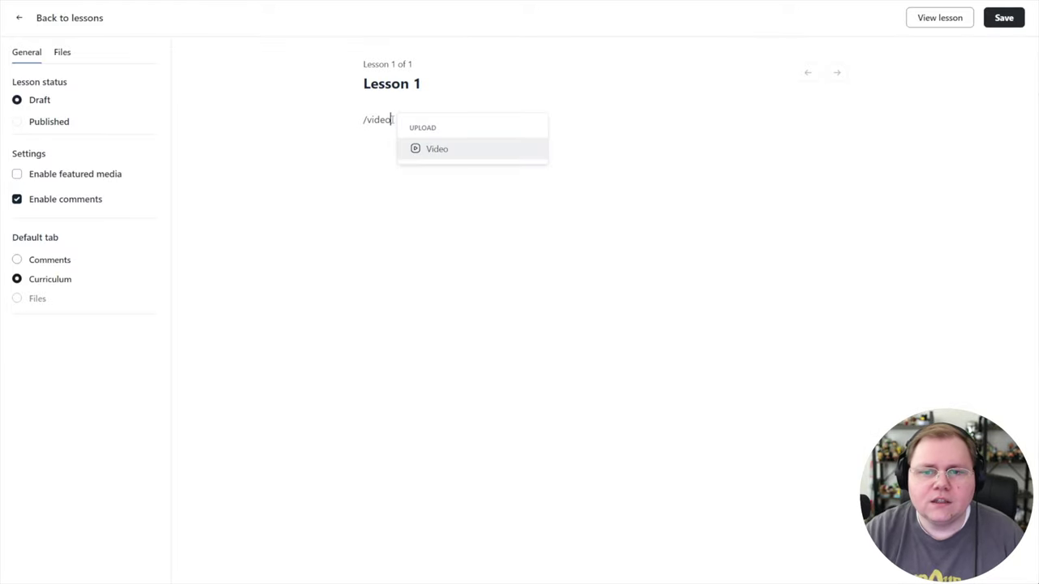
{"action": "left_click", "coordinate": [479, 155]}
{"action": "left_click", "coordinate": [412, 244]}
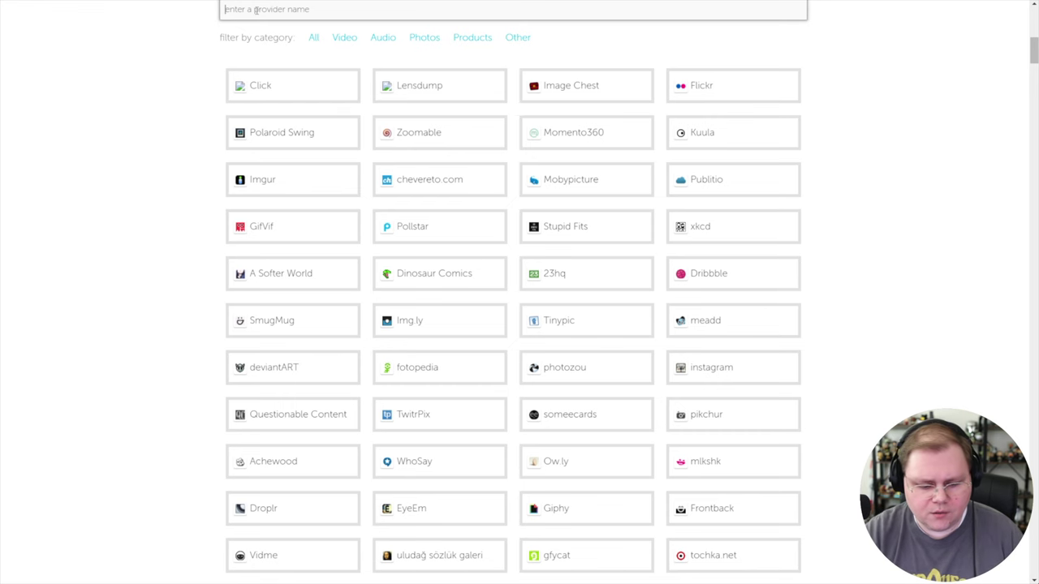
- Search Embedly providers for 'bunny', open the Bunny embed page, then return to the empty embed link field
{"action": "type", "text": "bunny"}
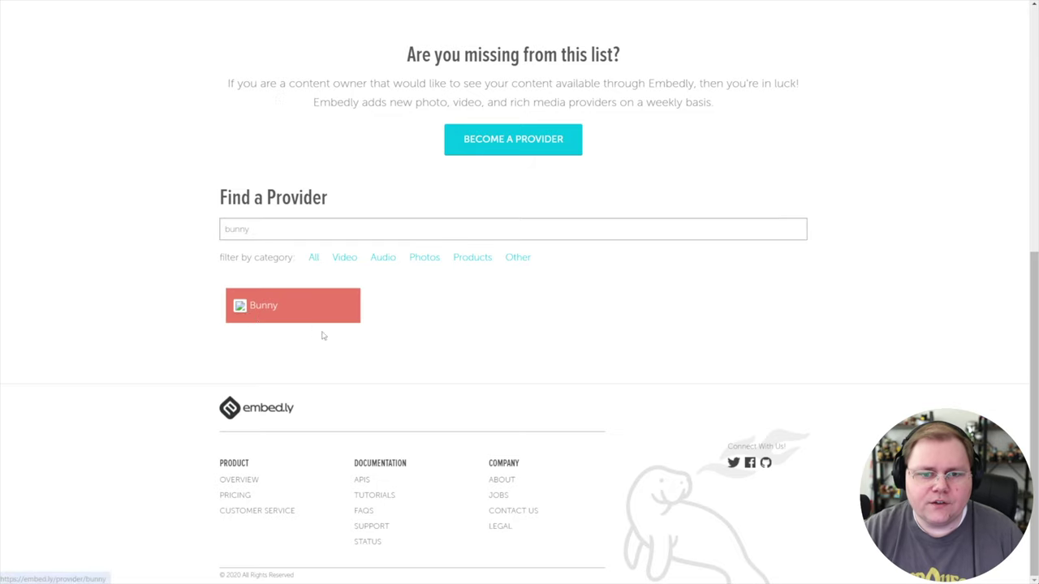
{"action": "left_click", "coordinate": [300, 329]}
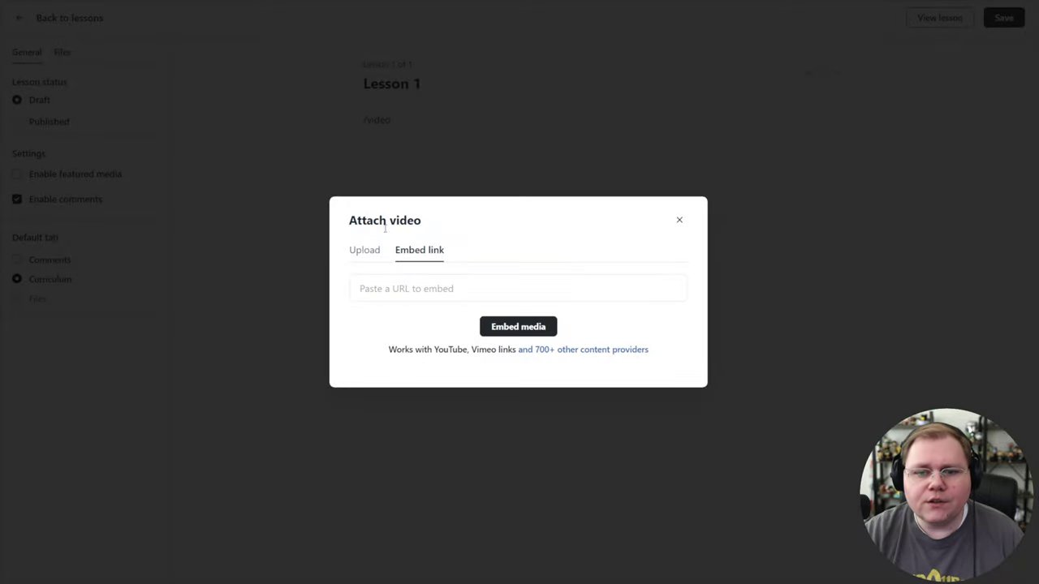
{"action": "left_click", "coordinate": [451, 289]}
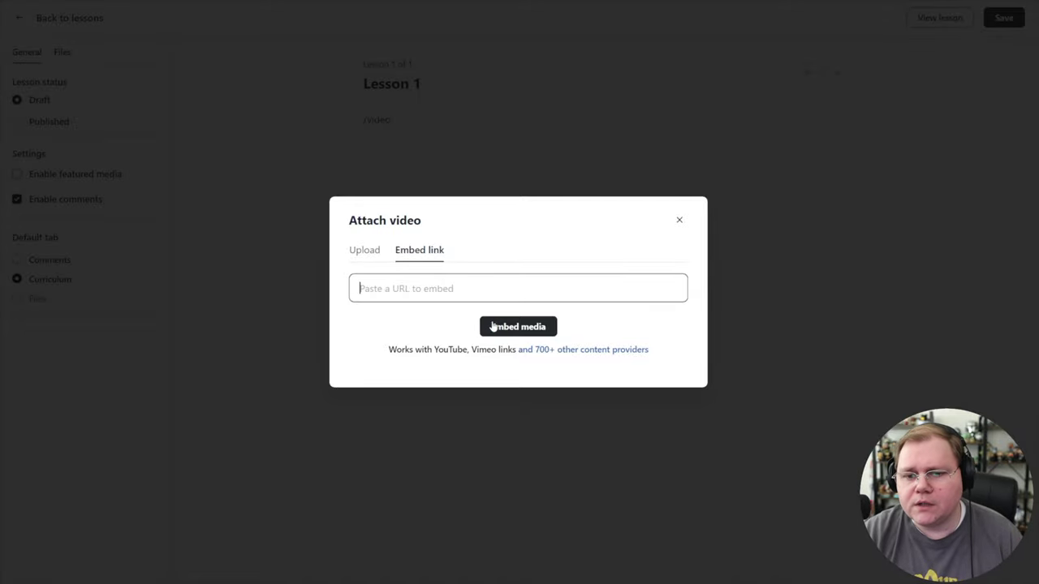
- Close the Attach video dialog and clear all of Lesson 1's body text, including the test lines
{"action": "left_click", "coordinate": [680, 220]}
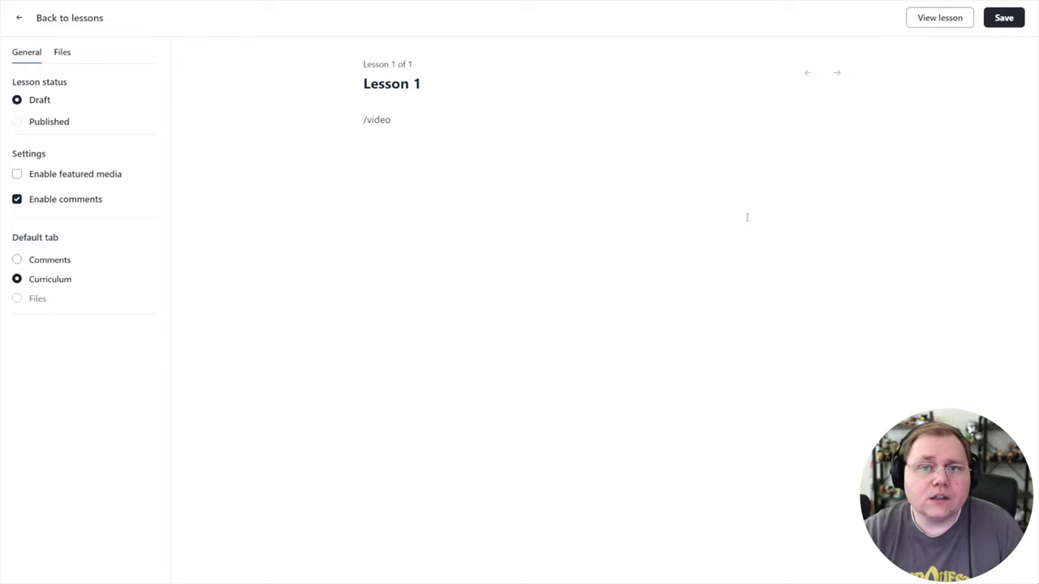
{"action": "key", "text": "BackSpace"}
{"action": "key", "text": "BackSpace"}
{"action": "key", "text": "BackSpace"}
{"action": "key", "text": "BackSpace"}
{"action": "key", "text": "BackSpace"}
{"action": "key", "text": "BackSpace"}
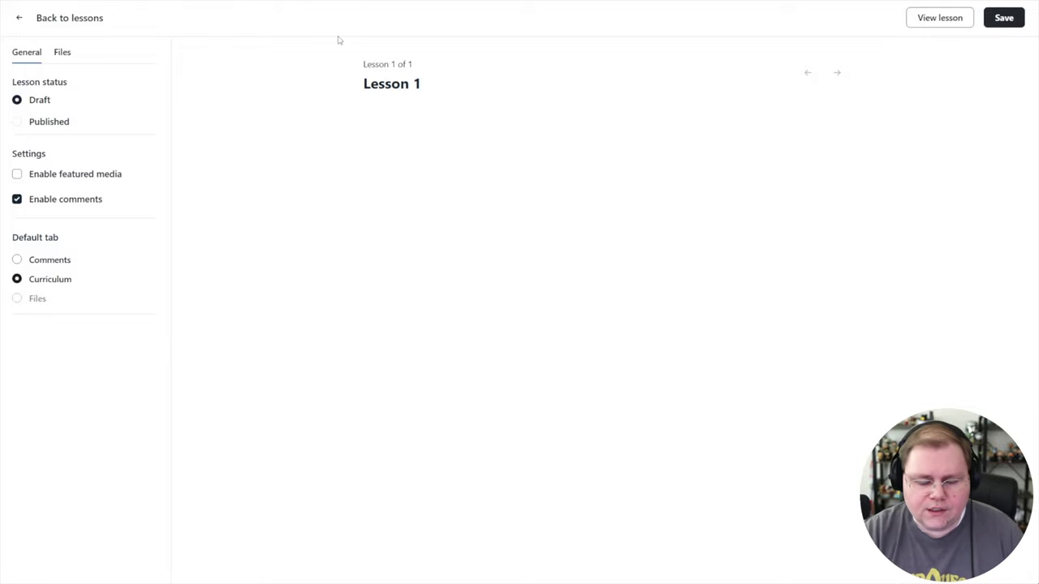
{"action": "type", "text": "Less"}
{"action": "key", "text": "BackSpace"}
{"action": "key", "text": "BackSpace"}
{"action": "type", "text": "sson Content"}
{"action": "key", "text": "Return"}
{"action": "type", "text": "teoaitjoeit"}
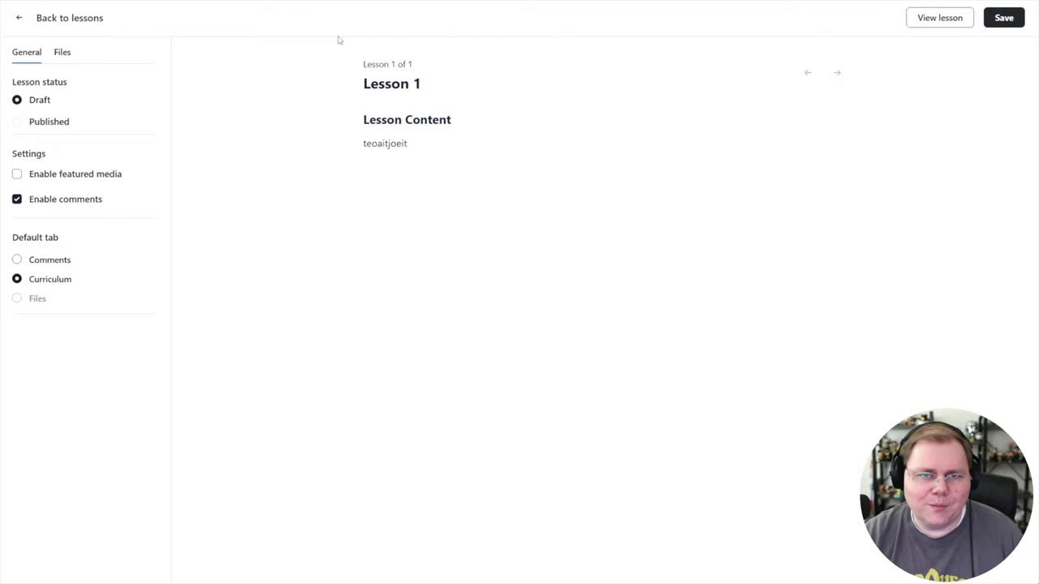
{"action": "key", "text": "ctrl+a"}
{"action": "key", "text": "BackSpace"}
- Re-enable featured media, save Lesson 1, and go back to the lessons list
{"action": "left_click", "coordinate": [17, 175]}
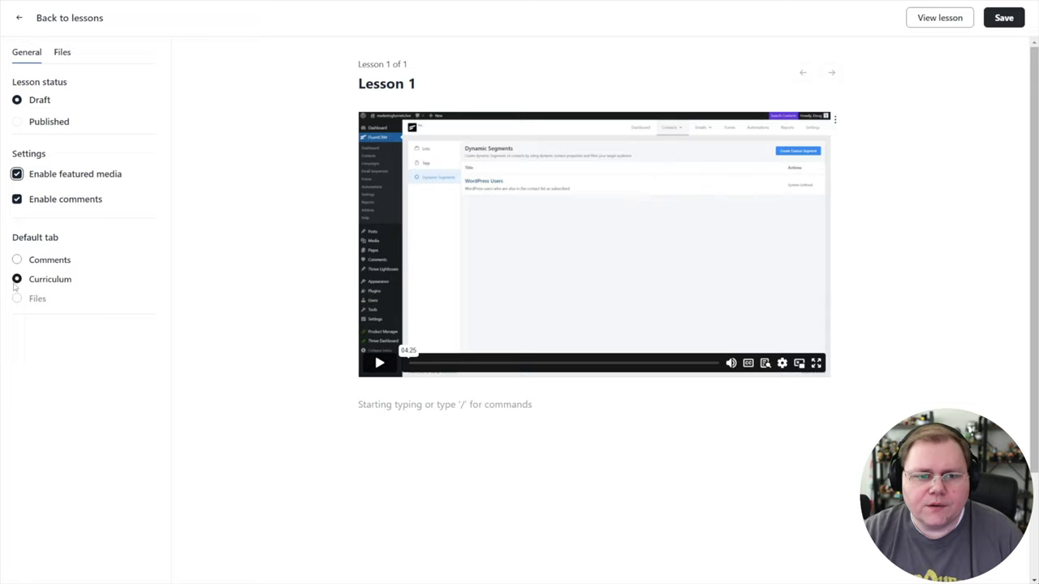
{"action": "left_click", "coordinate": [1003, 17]}
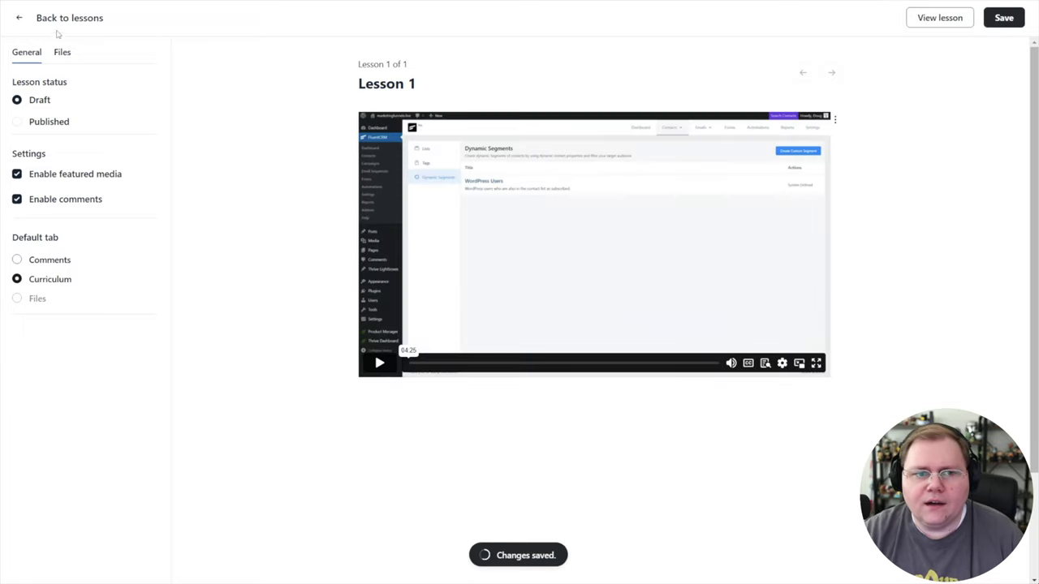
{"action": "left_click", "coordinate": [19, 18]}
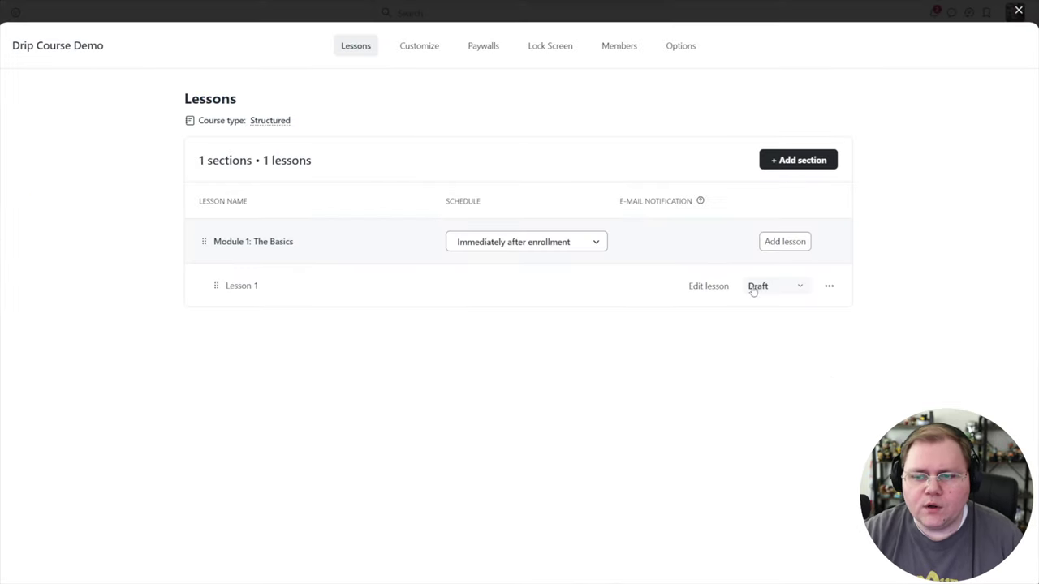
- Add a new lesson to Module 1 named 'Lesson 2'
{"action": "left_click", "coordinate": [784, 242]}
{"action": "key", "text": "ctrl+a"}
{"action": "type", "text": "L"}
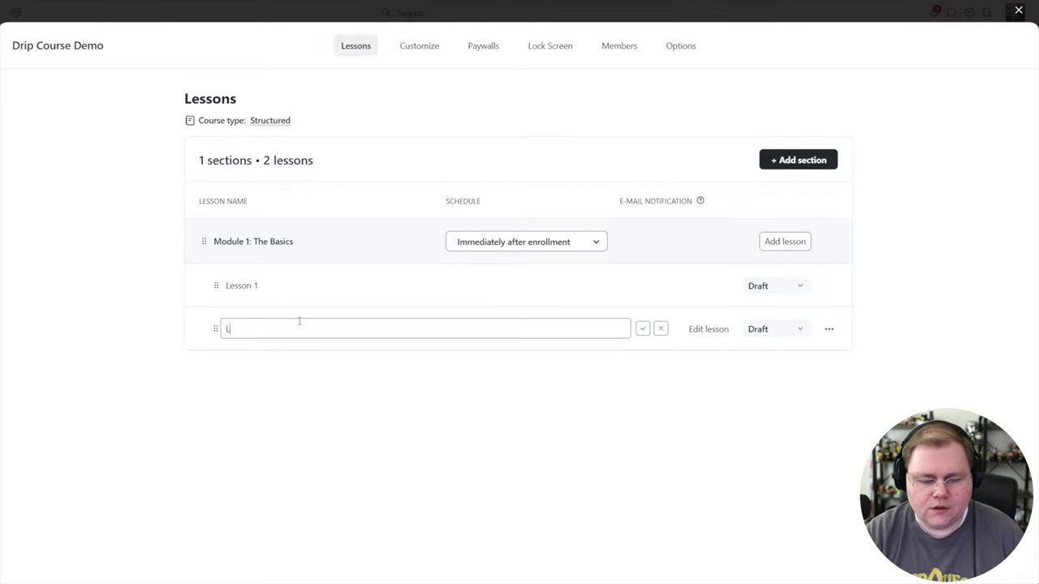
{"action": "type", "text": "esson 2"}
{"action": "key", "text": "Return"}
- Open Lesson 2 in the editor, save it, and view the lesson as a member
{"action": "left_click", "coordinate": [709, 329]}
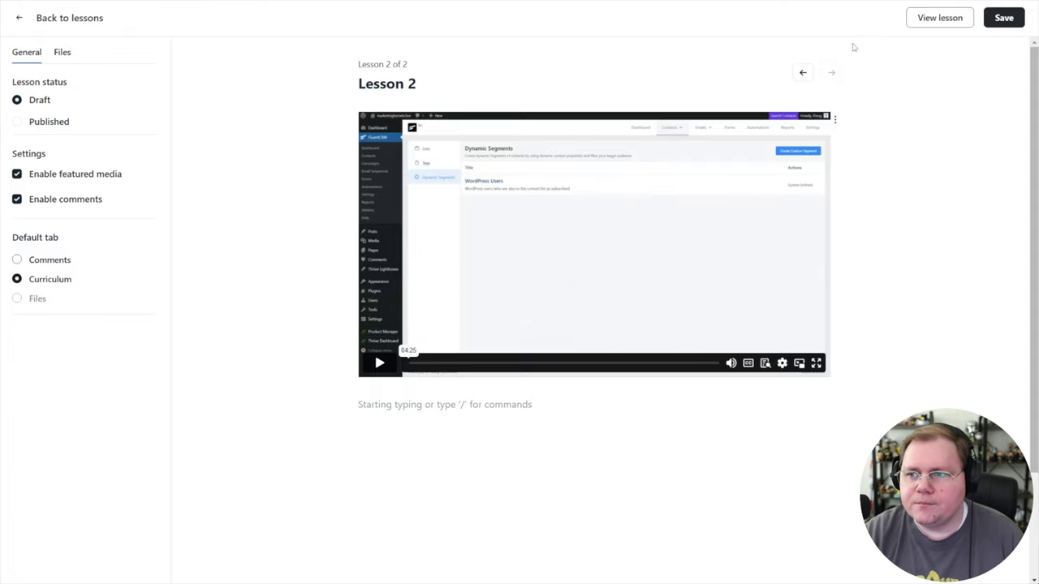
{"action": "left_click", "coordinate": [998, 18]}
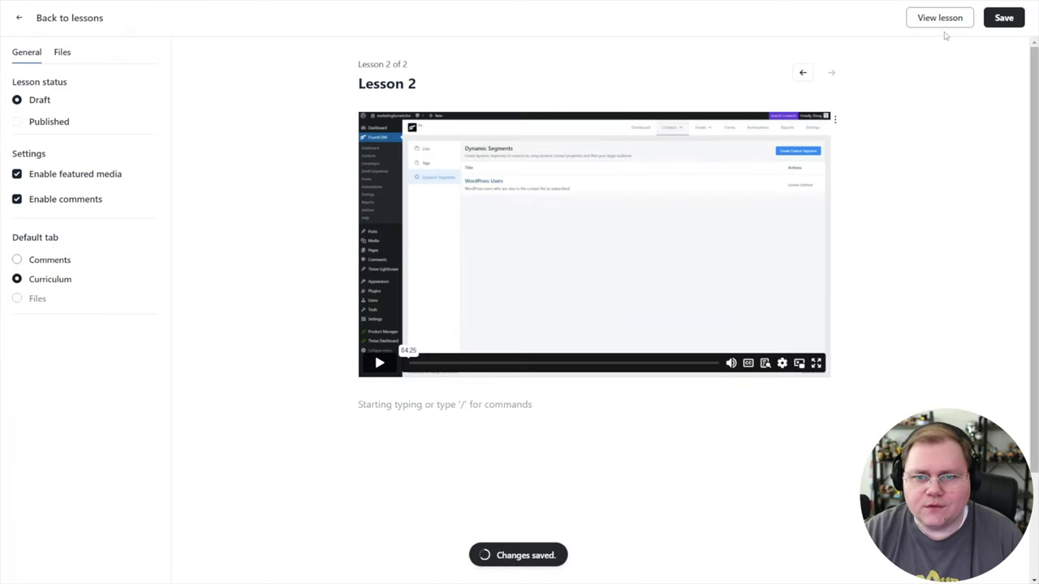
{"action": "scroll", "coordinate": [430, 443], "scroll_direction": "down", "scroll_amount": 2}
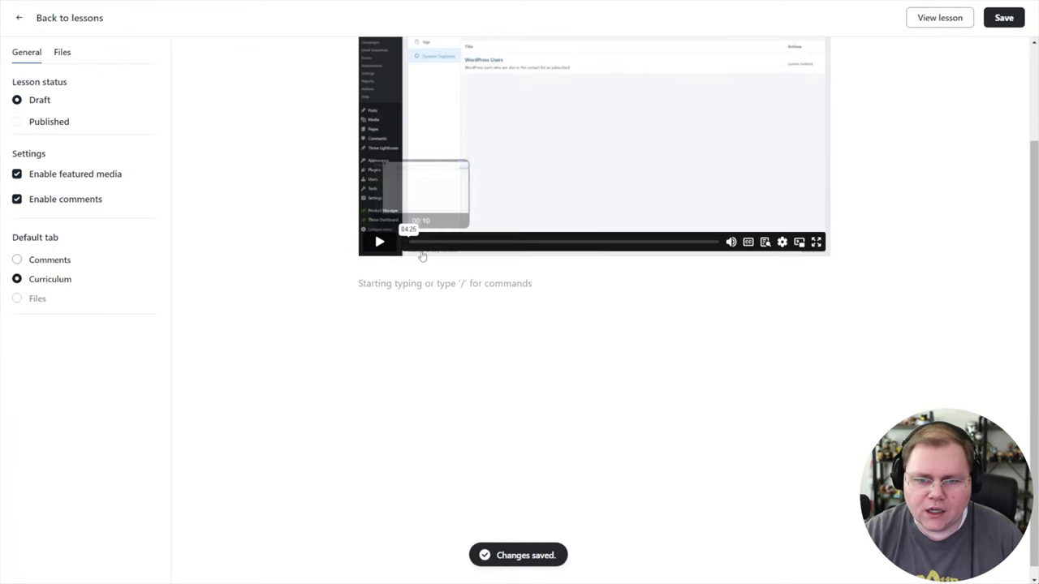
{"action": "scroll", "coordinate": [430, 320], "scroll_direction": "down", "scroll_amount": 1}
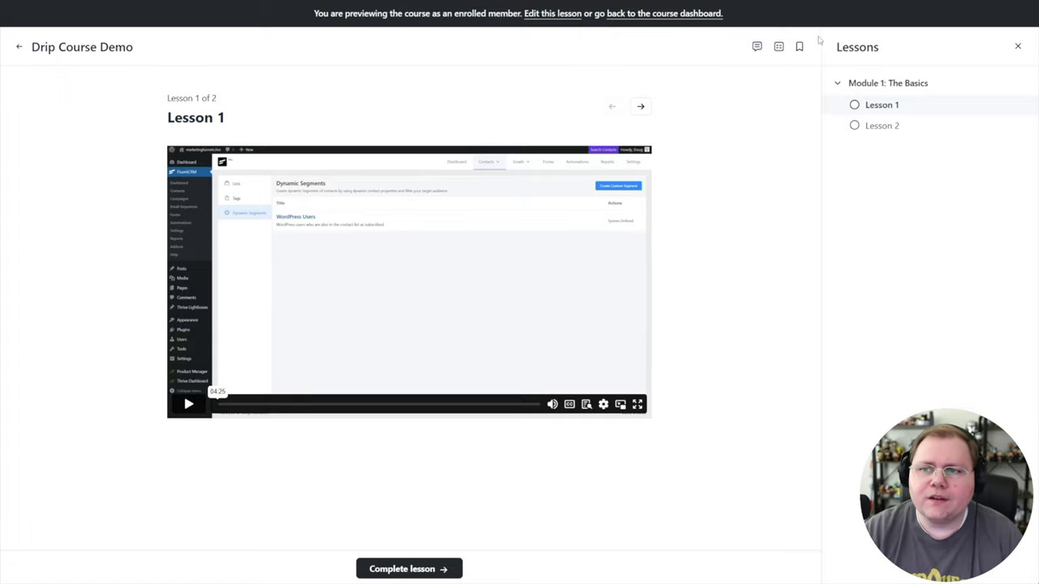
- Try the Comments, Lessons and bookmark icons, mark Lesson 1 complete, then return to the Lessons tab
{"action": "left_click", "coordinate": [756, 48]}
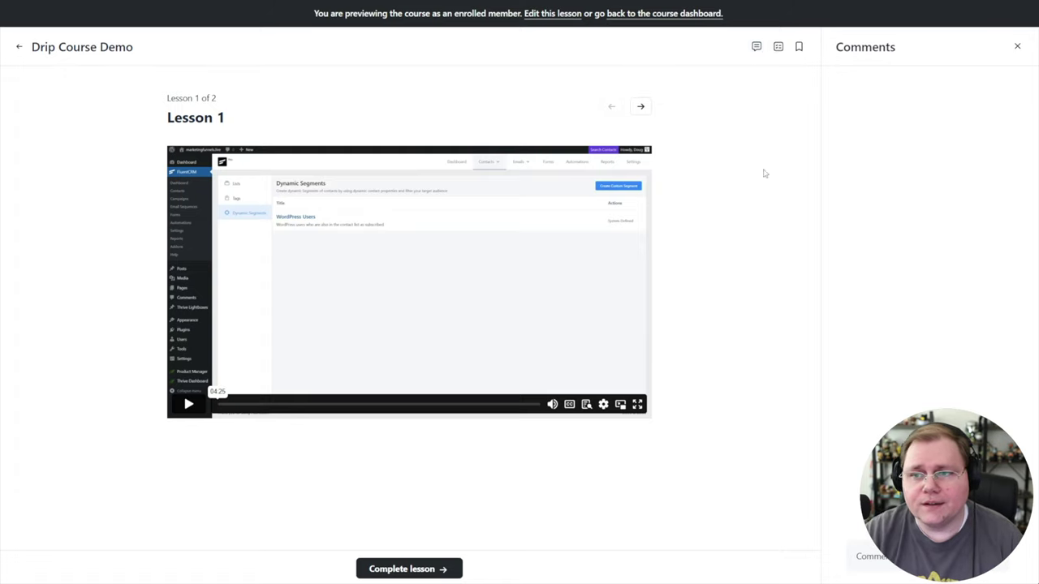
{"action": "left_click", "coordinate": [778, 49]}
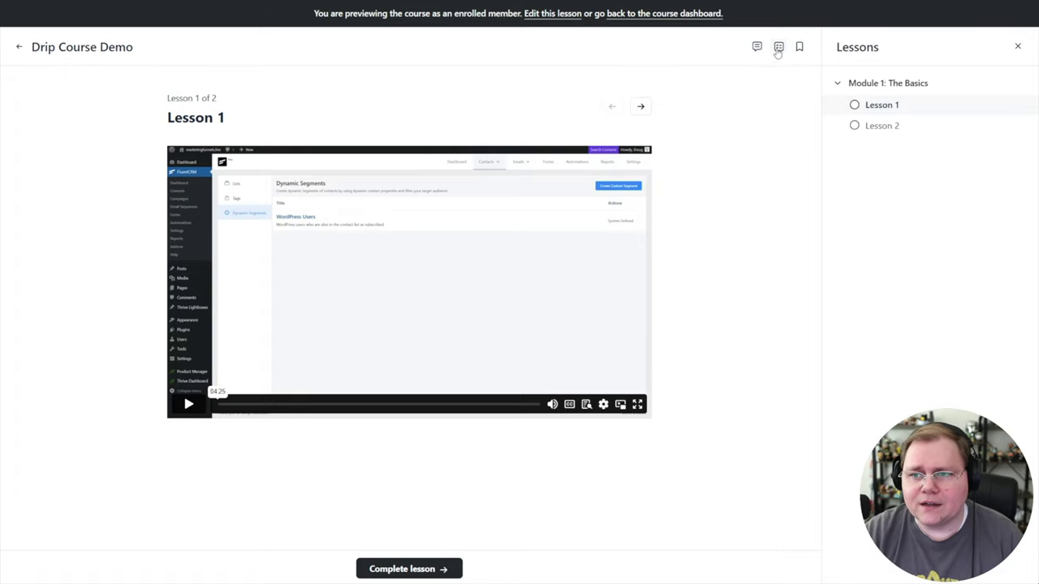
{"action": "left_click", "coordinate": [799, 46]}
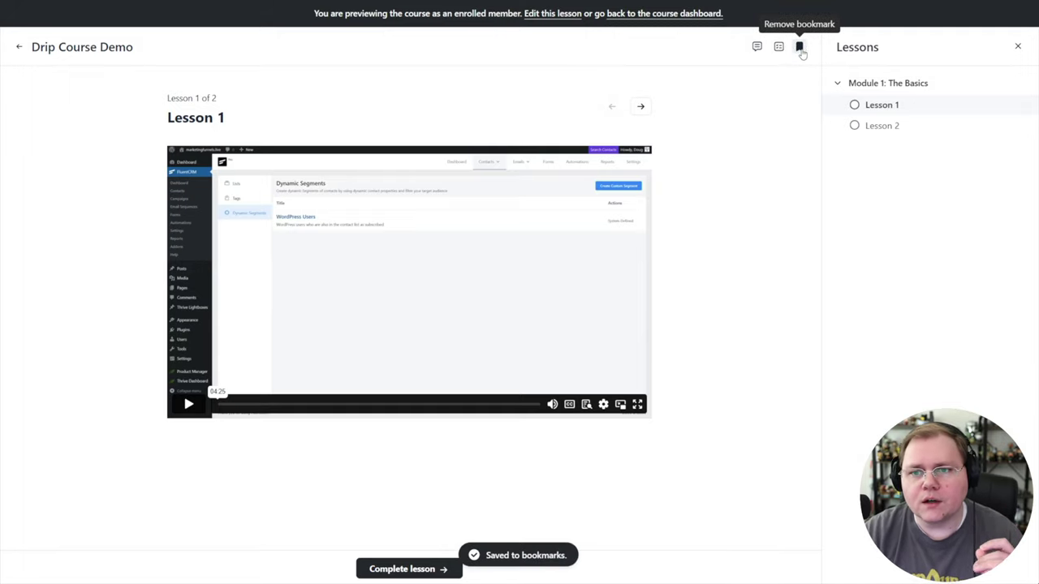
{"action": "left_click", "coordinate": [800, 49]}
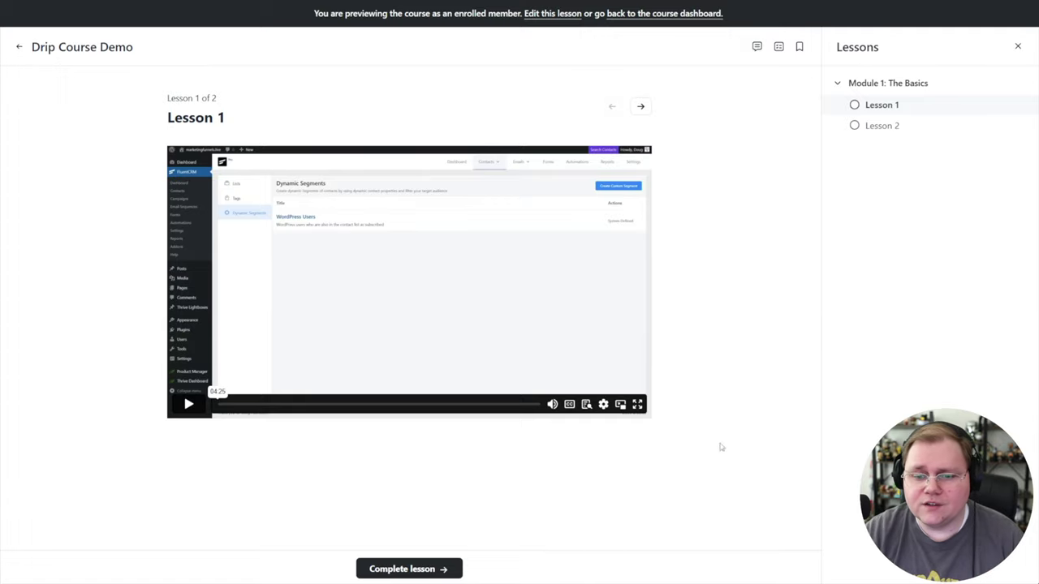
{"action": "left_click", "coordinate": [417, 568]}
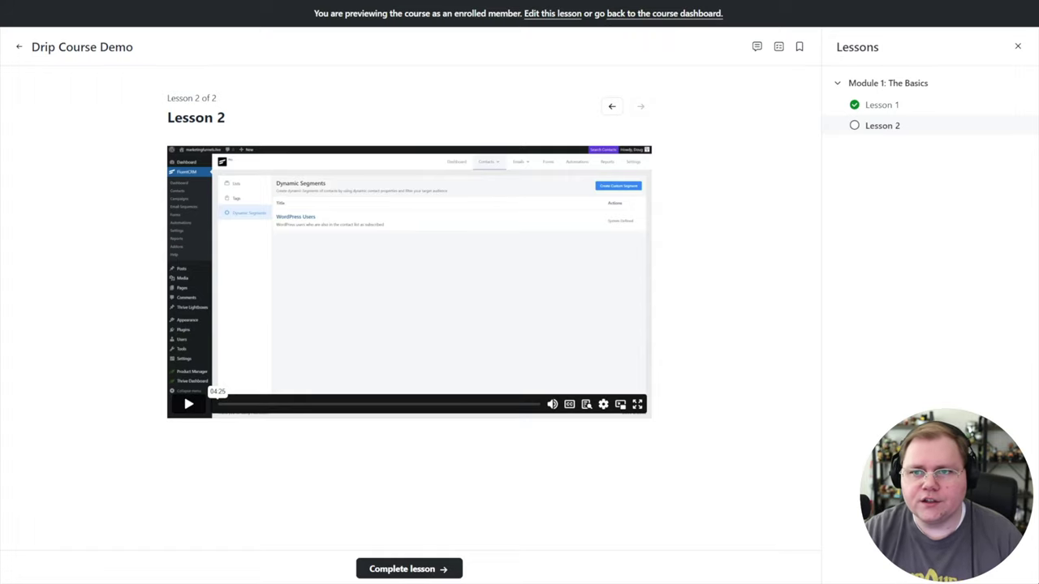
{"action": "left_click", "coordinate": [18, 49]}
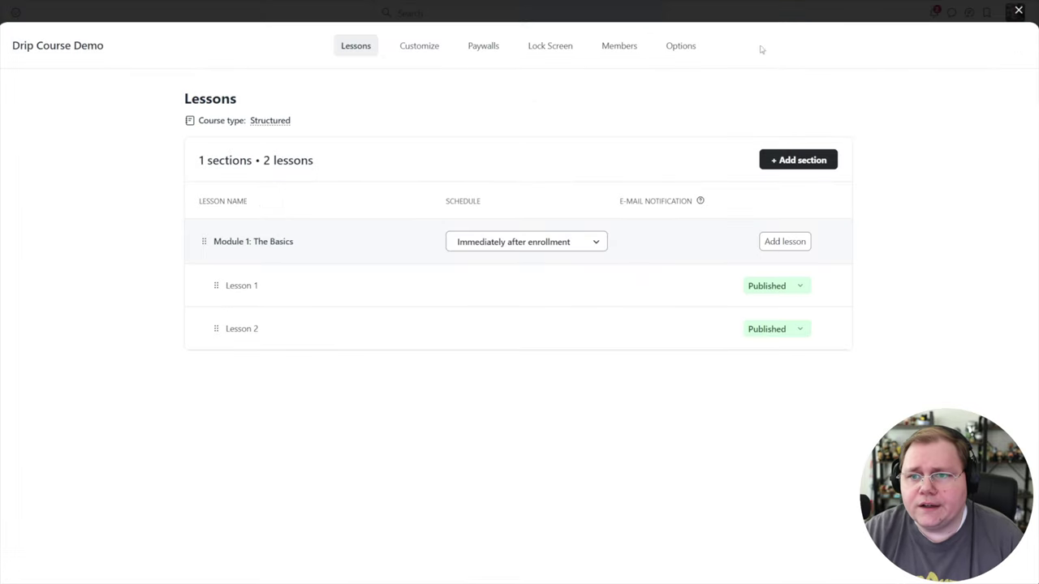
- Close the course editor and choose View course from the Drip Course Demo dashboard's ... menu
{"action": "left_click", "coordinate": [1018, 13]}
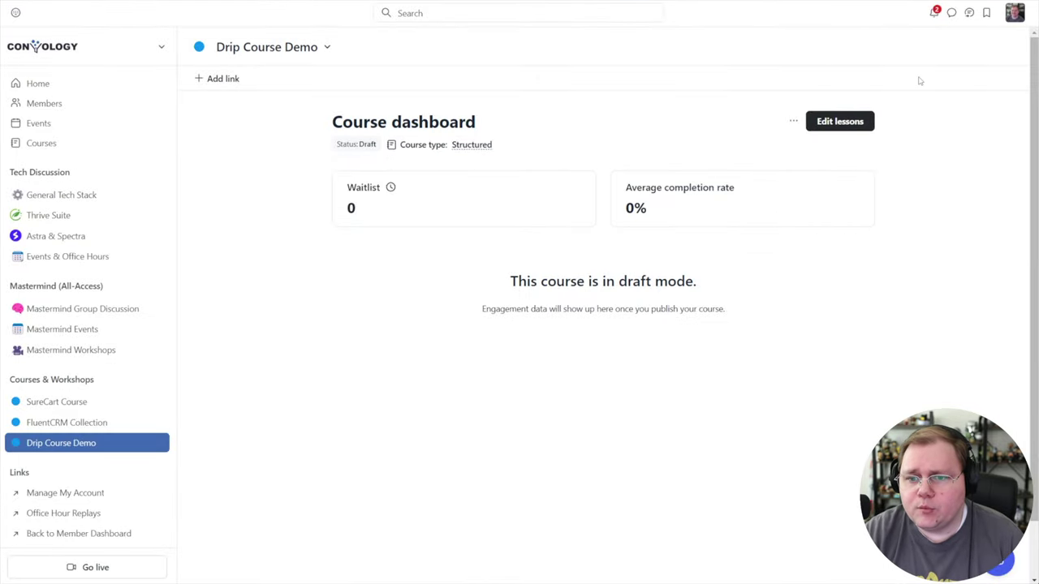
{"action": "left_click", "coordinate": [793, 121]}
{"action": "left_click", "coordinate": [708, 151]}
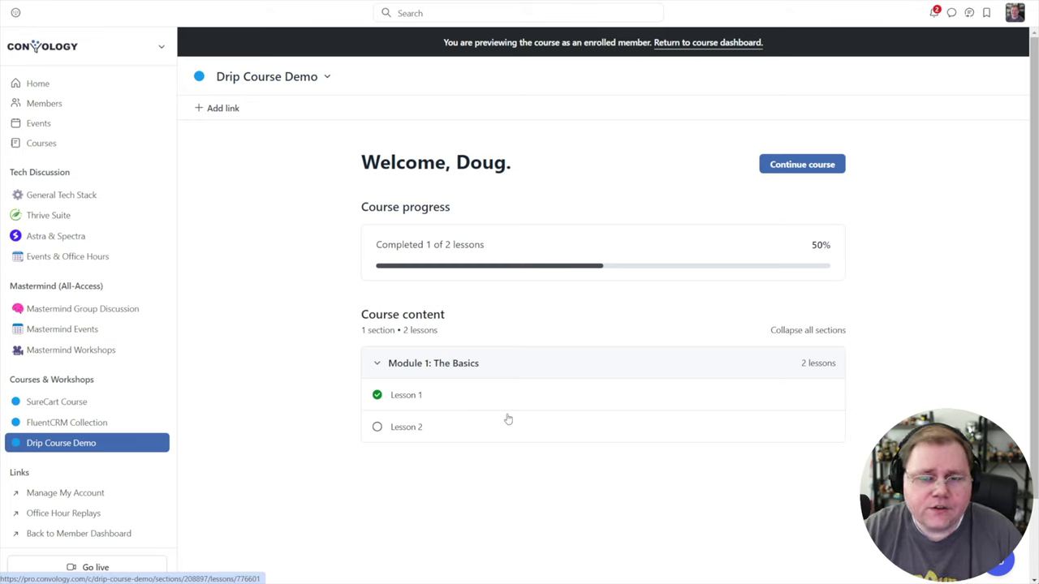
- Create a links folder named 'Tools' on the course page
{"action": "left_click", "coordinate": [218, 110]}
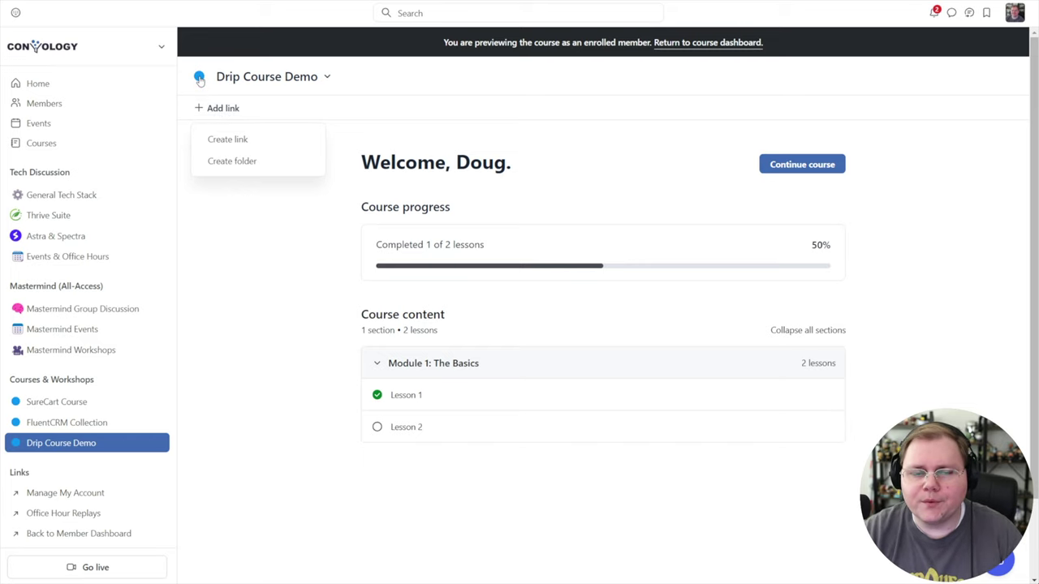
{"action": "left_click", "coordinate": [232, 160]}
{"action": "type", "text": "Too"}
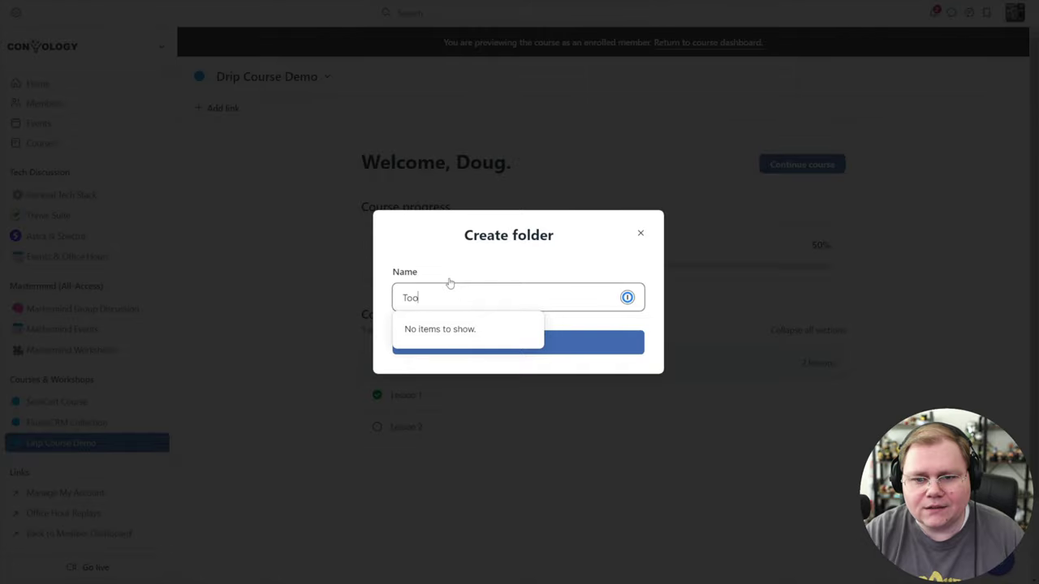
{"action": "type", "text": "ls"}
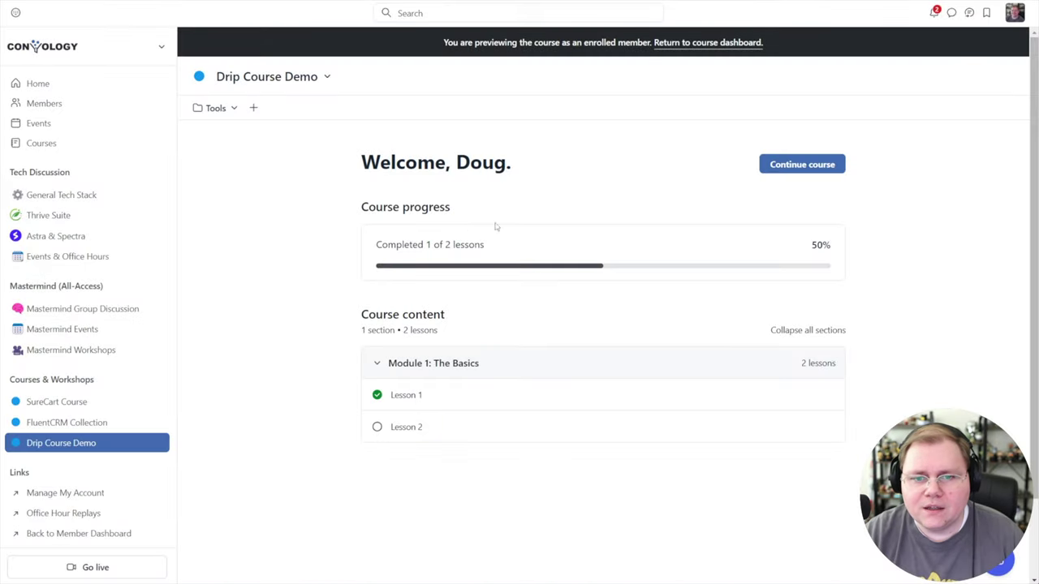
- Add a new software link inside the Tools folder, entering its web address
{"action": "left_click", "coordinate": [233, 108]}
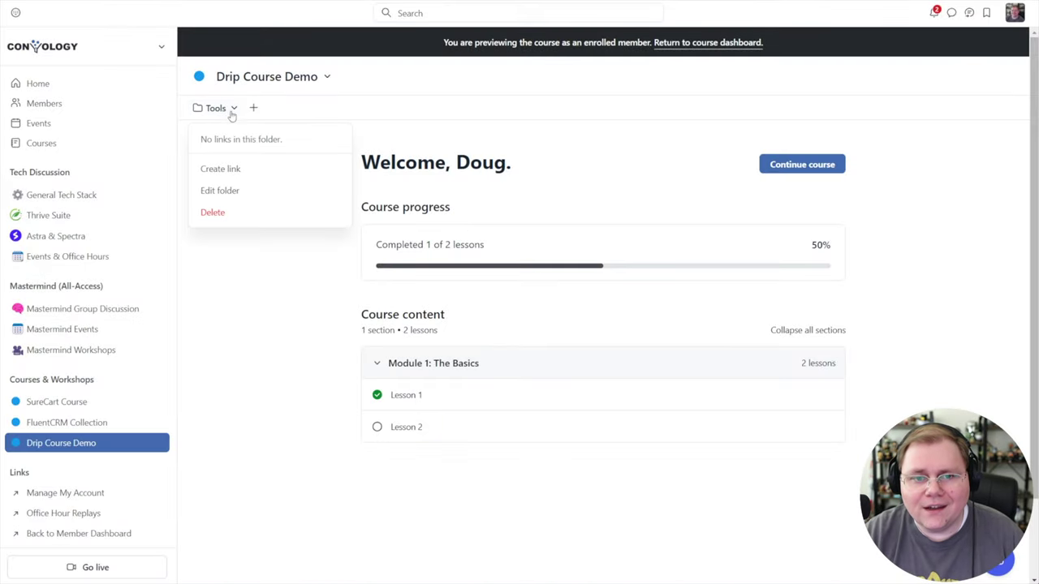
{"action": "left_click", "coordinate": [230, 168]}
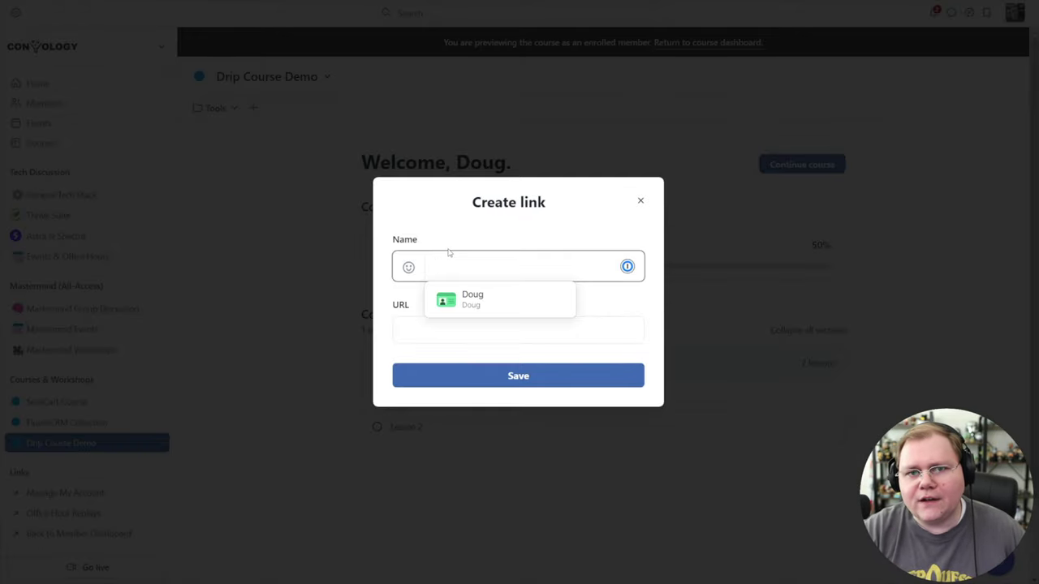
{"action": "left_click", "coordinate": [668, 224]}
{"action": "left_click", "coordinate": [232, 108]}
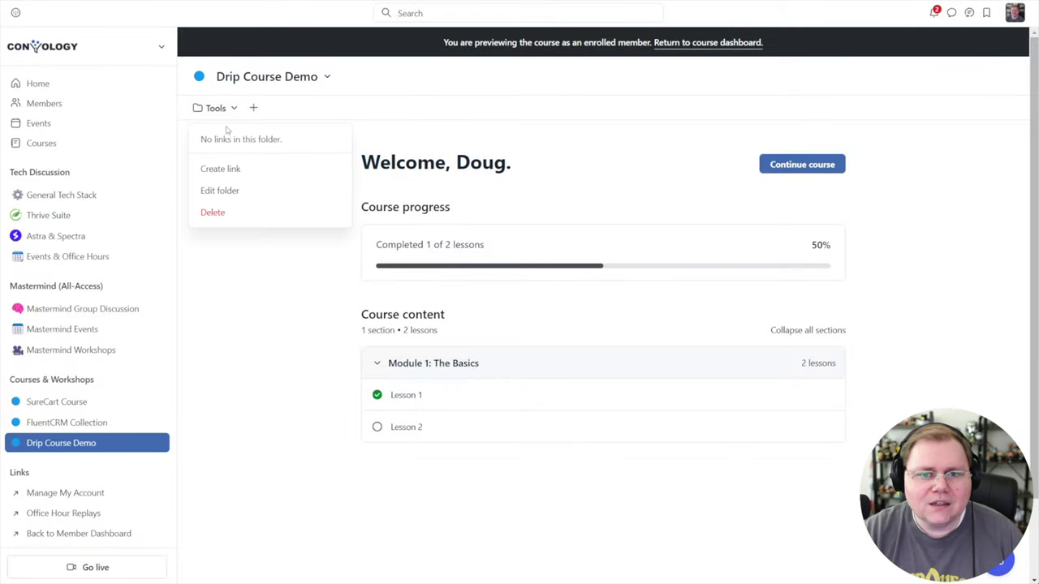
{"action": "left_click", "coordinate": [234, 169]}
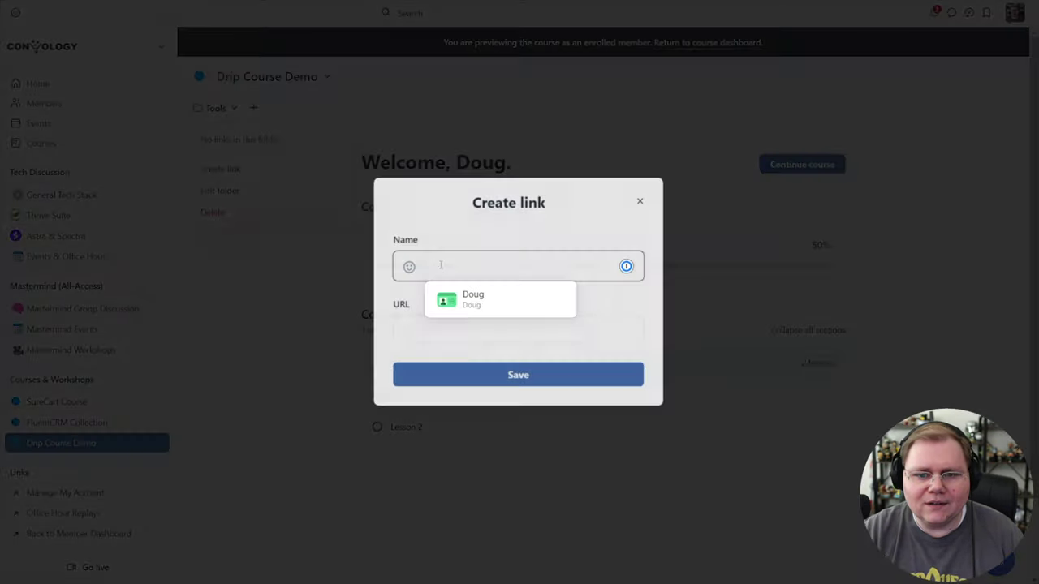
{"action": "left_click", "coordinate": [410, 328]}
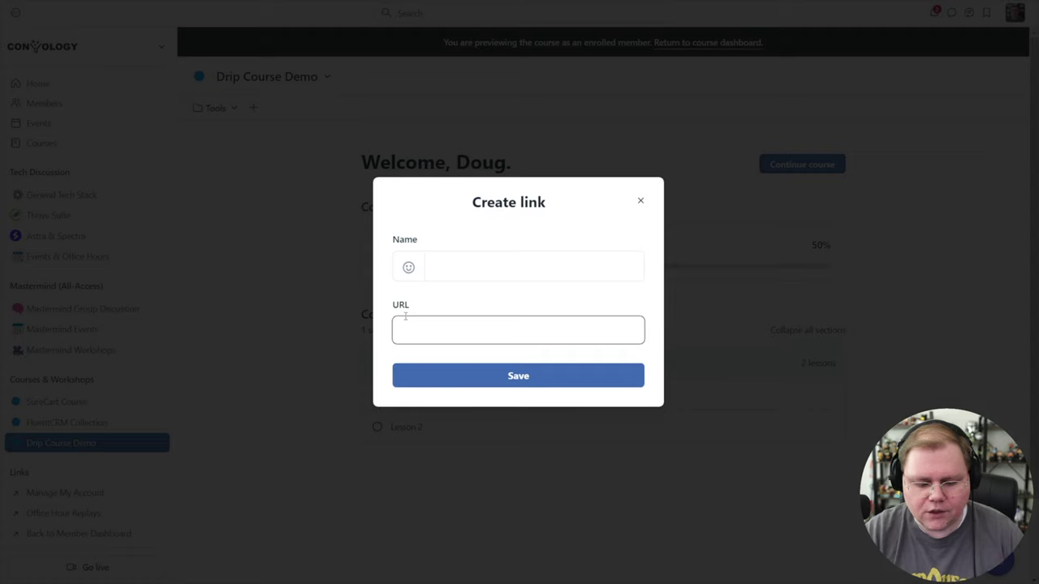
{"action": "type", "text": "ht"}
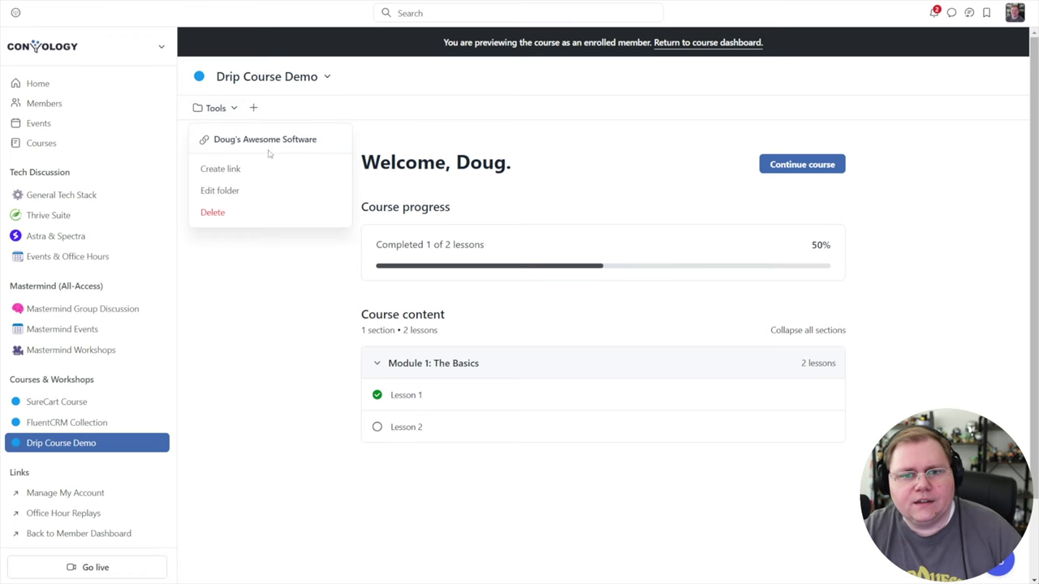
- Edit the new link to use the computer emoji as its icon and save it
{"action": "left_click", "coordinate": [203, 139]}
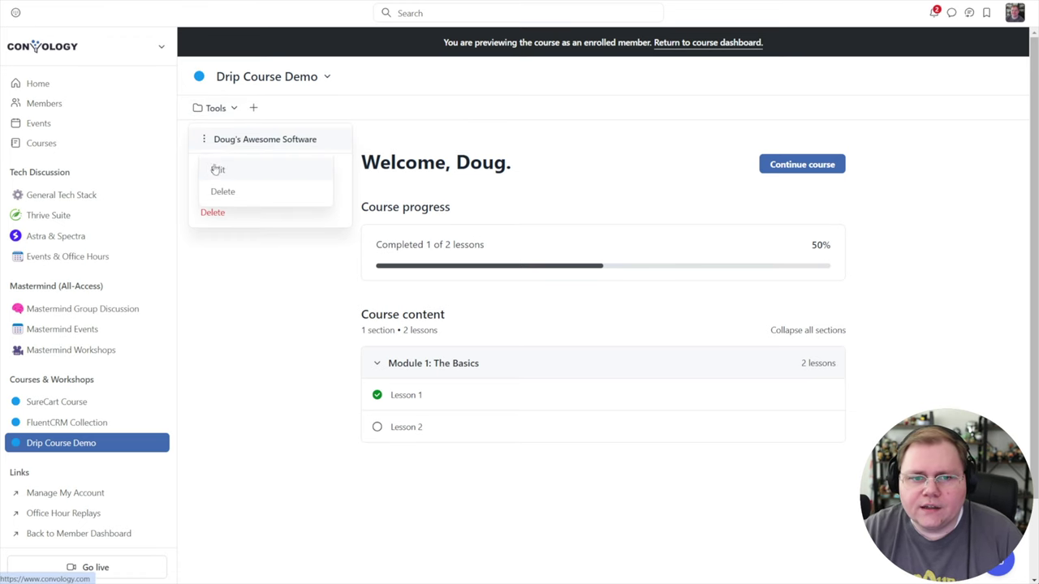
{"action": "left_click", "coordinate": [216, 168]}
{"action": "left_click", "coordinate": [409, 267]}
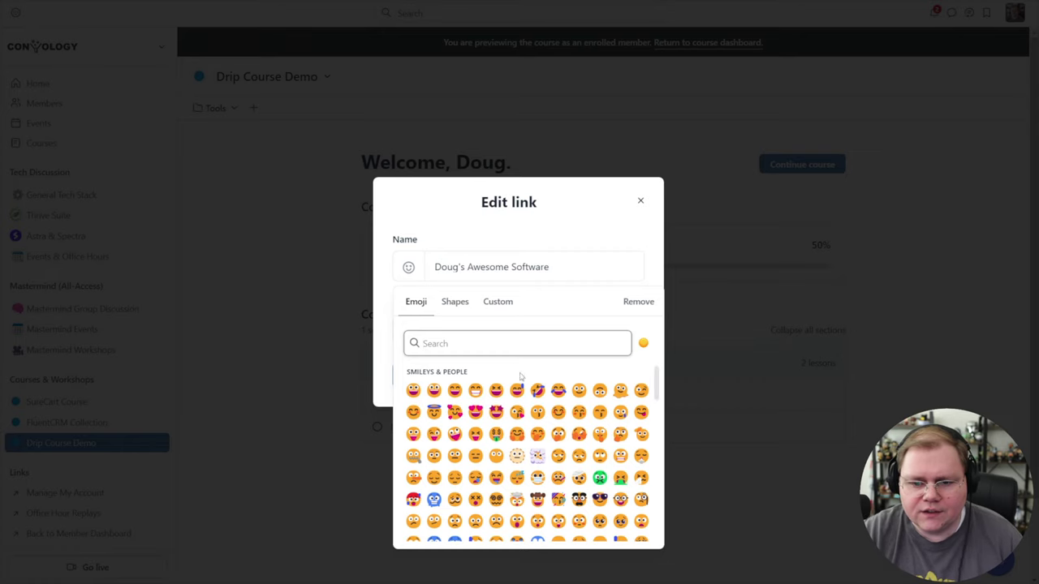
{"action": "type", "text": "computer"}
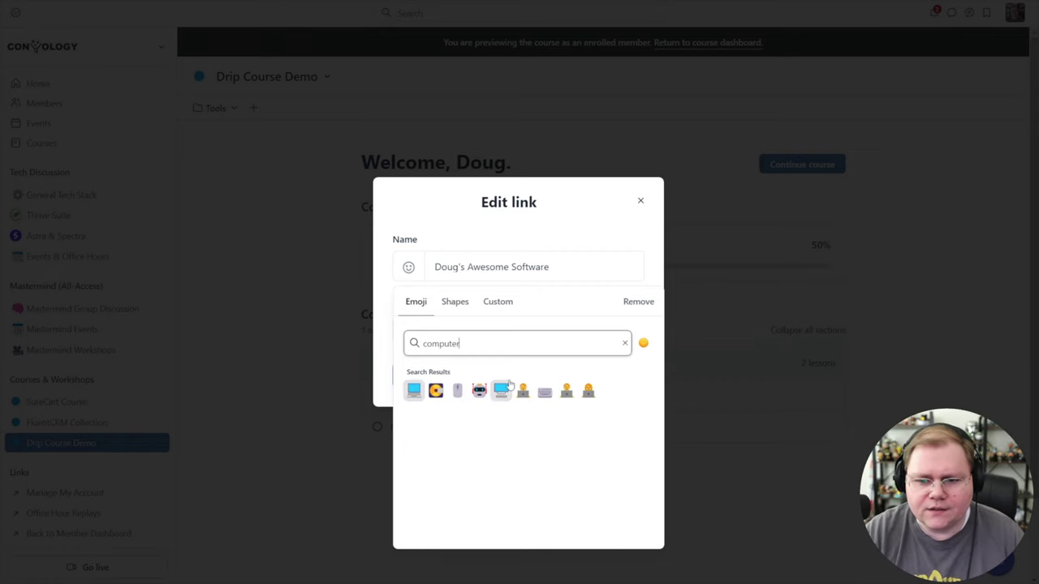
{"action": "left_click", "coordinate": [415, 394]}
{"action": "left_click", "coordinate": [543, 378]}
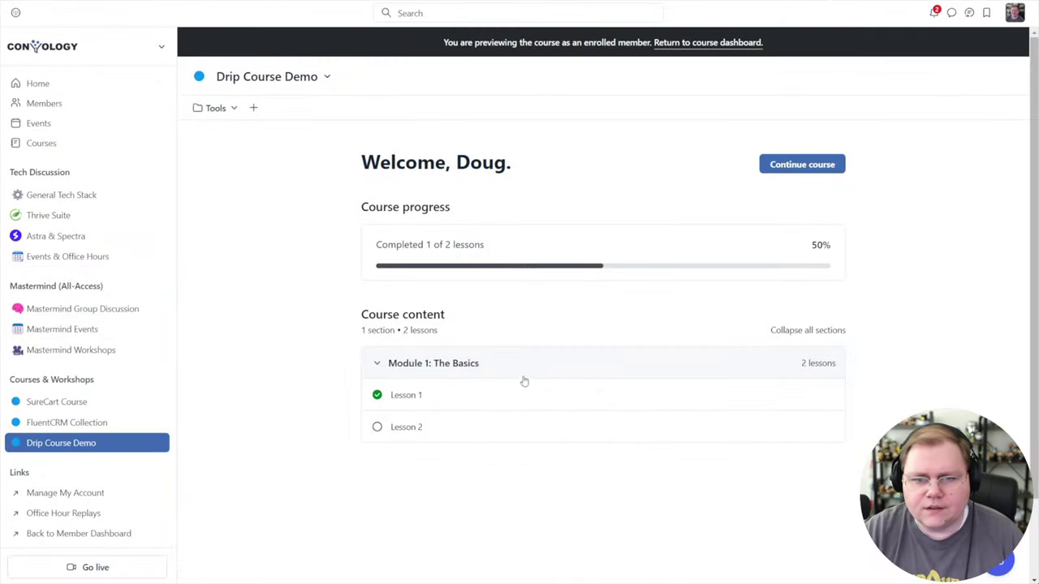
{"action": "left_click", "coordinate": [213, 112]}
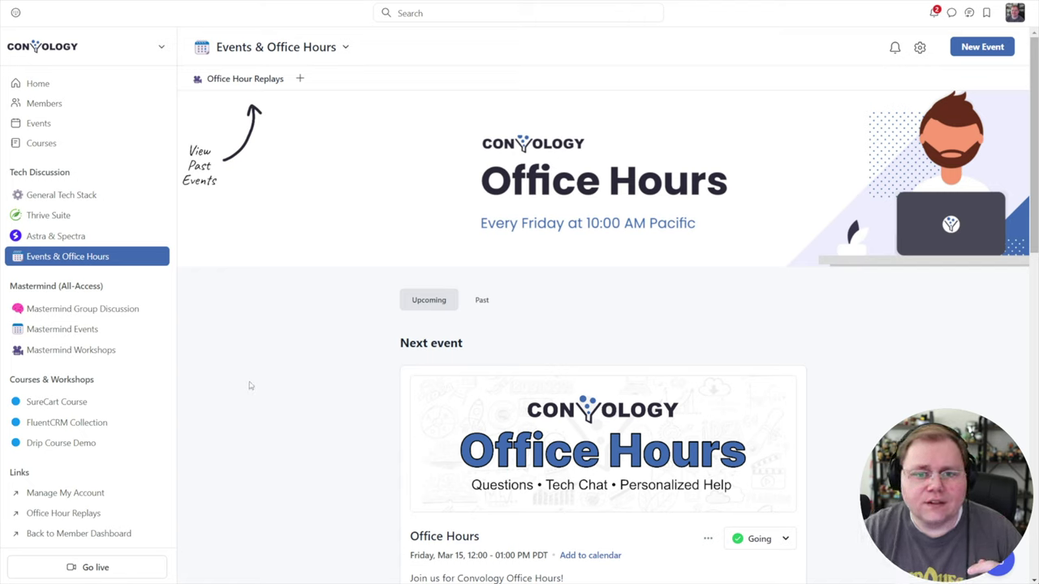
- Scroll through the upcoming Office Hours sessions, then return to the Drip Course Demo course page
{"action": "mouse_move", "coordinate": [276, 183]}
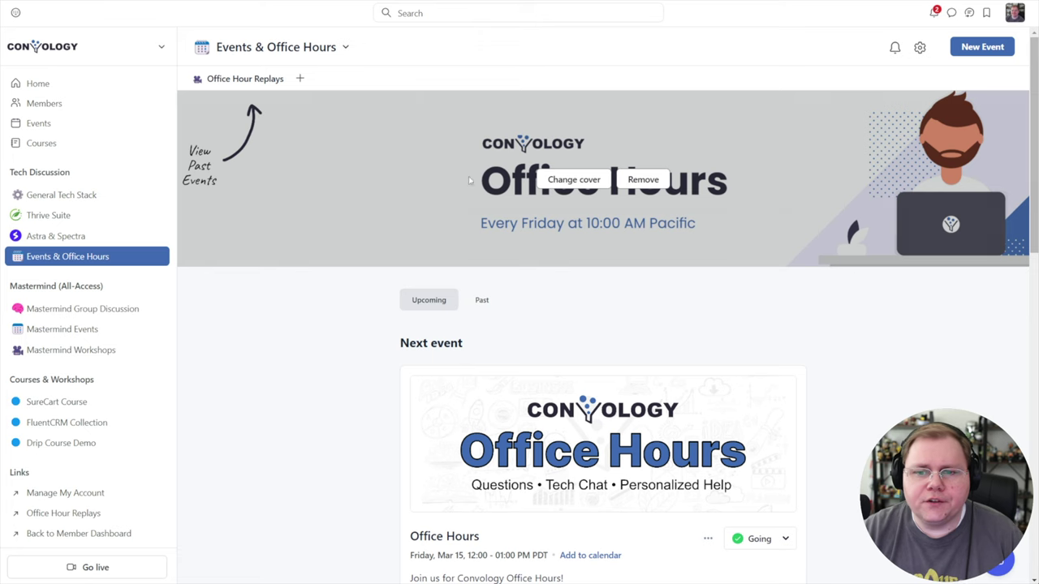
{"action": "scroll", "coordinate": [299, 364], "scroll_direction": "down", "scroll_amount": 2}
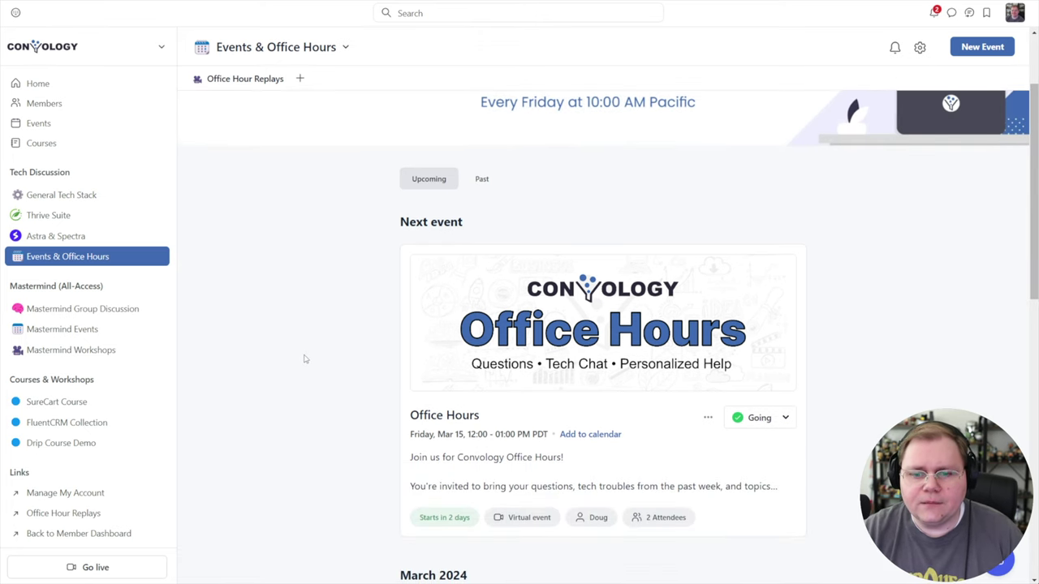
{"action": "scroll", "coordinate": [304, 358], "scroll_direction": "down", "scroll_amount": 4}
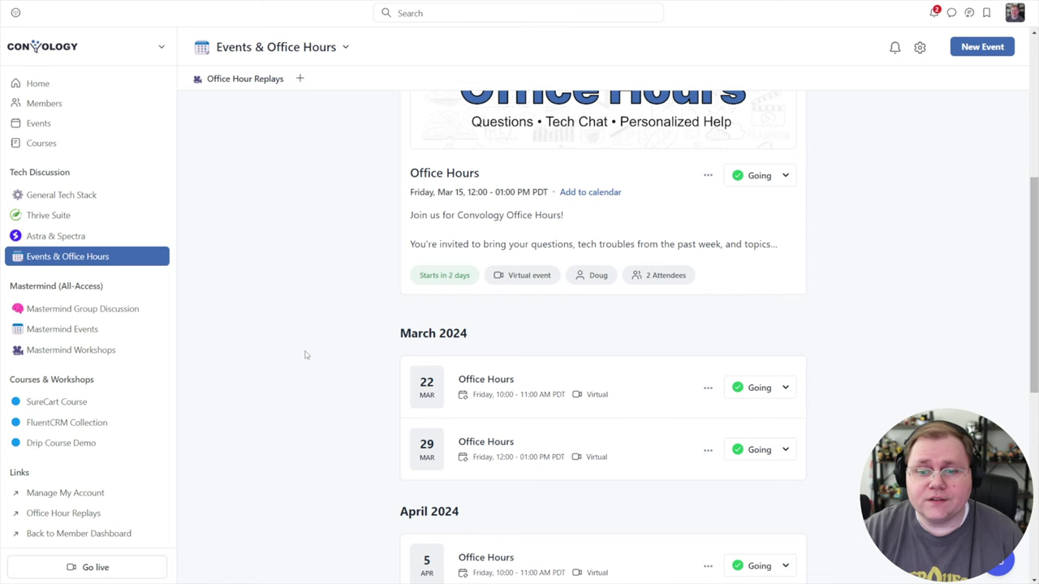
{"action": "scroll", "coordinate": [305, 355], "scroll_direction": "down", "scroll_amount": 2}
{"action": "scroll", "coordinate": [382, 243], "scroll_direction": "up", "scroll_amount": 2}
{"action": "scroll", "coordinate": [380, 246], "scroll_direction": "up", "scroll_amount": 1}
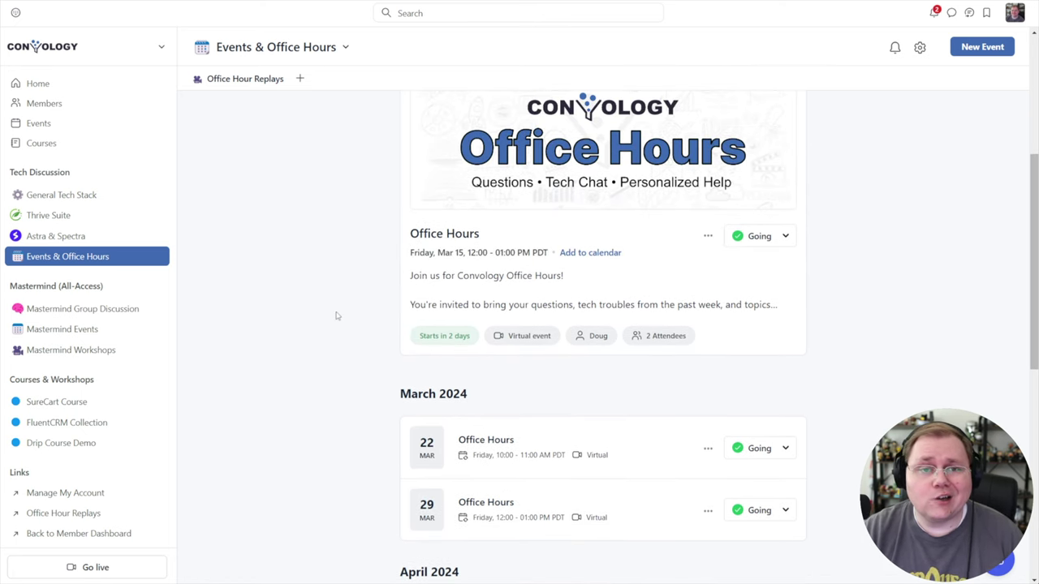
{"action": "scroll", "coordinate": [336, 316], "scroll_direction": "up", "scroll_amount": 2}
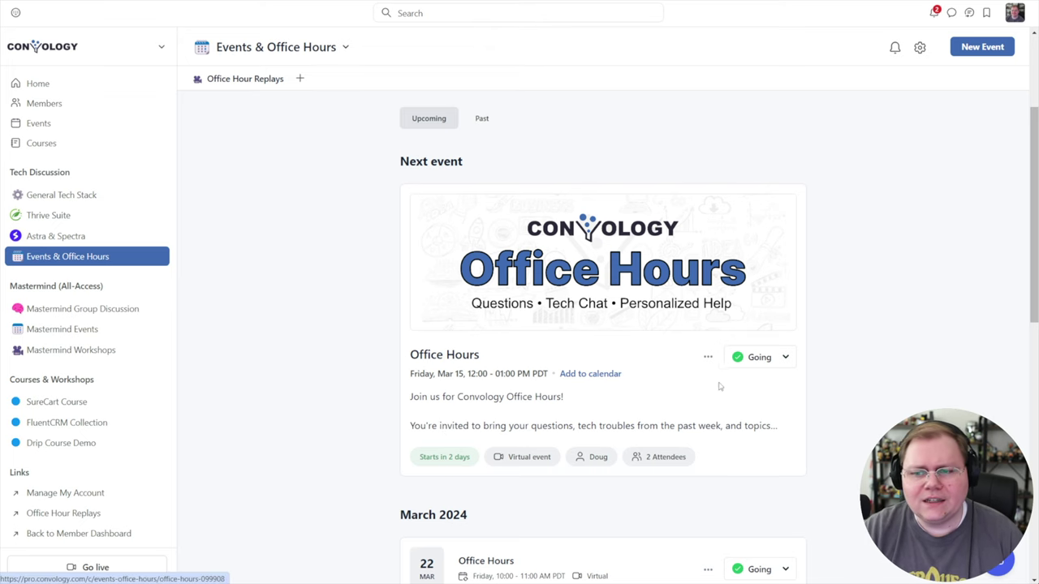
{"action": "scroll", "coordinate": [669, 356], "scroll_direction": "down", "scroll_amount": 8}
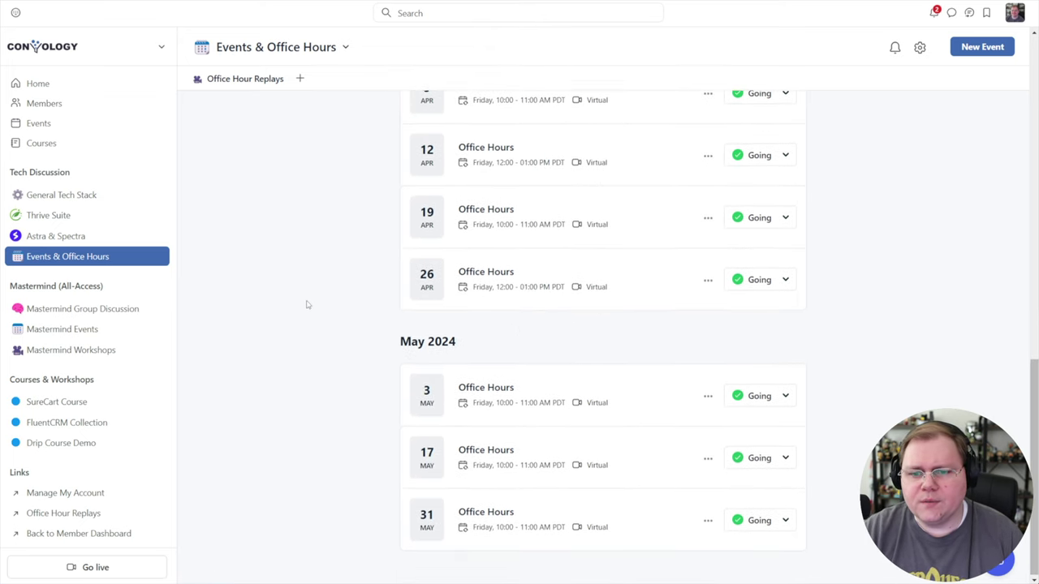
{"action": "scroll", "coordinate": [307, 306], "scroll_direction": "up", "scroll_amount": 8}
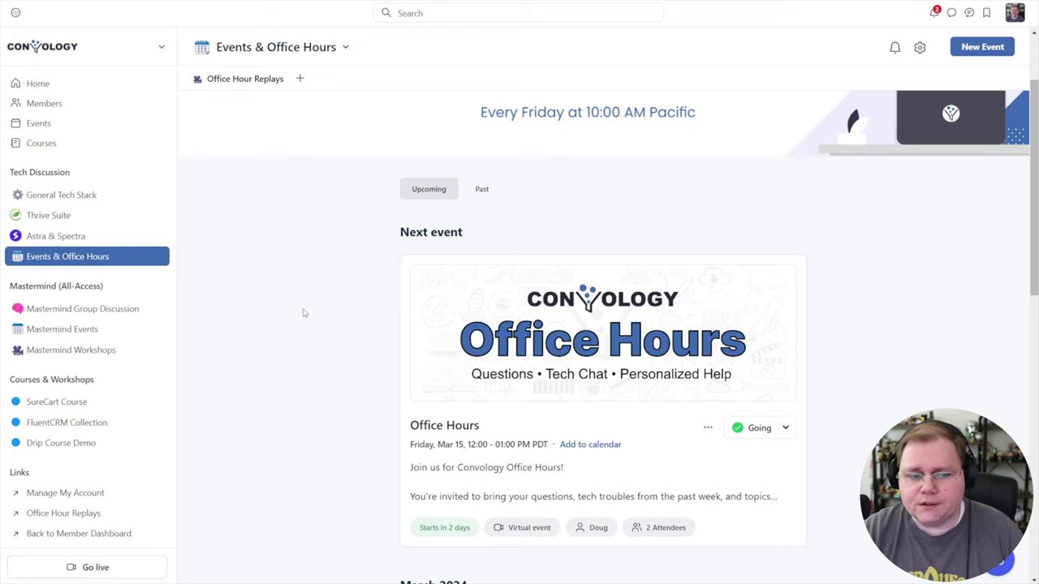
{"action": "left_click", "coordinate": [122, 442]}
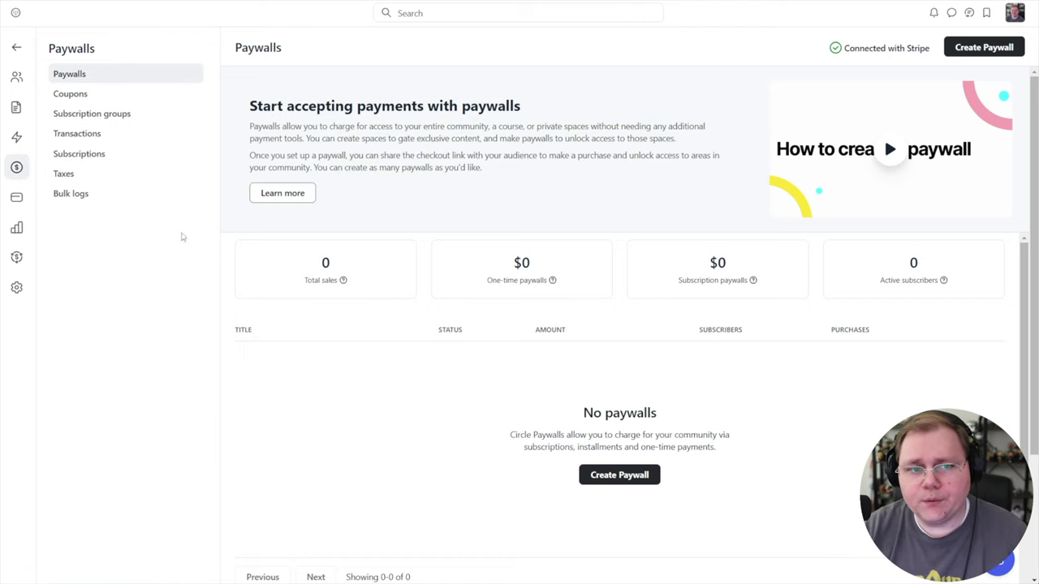
- Start creating a new paywall from the empty Paywalls page
{"action": "left_click", "coordinate": [618, 477]}
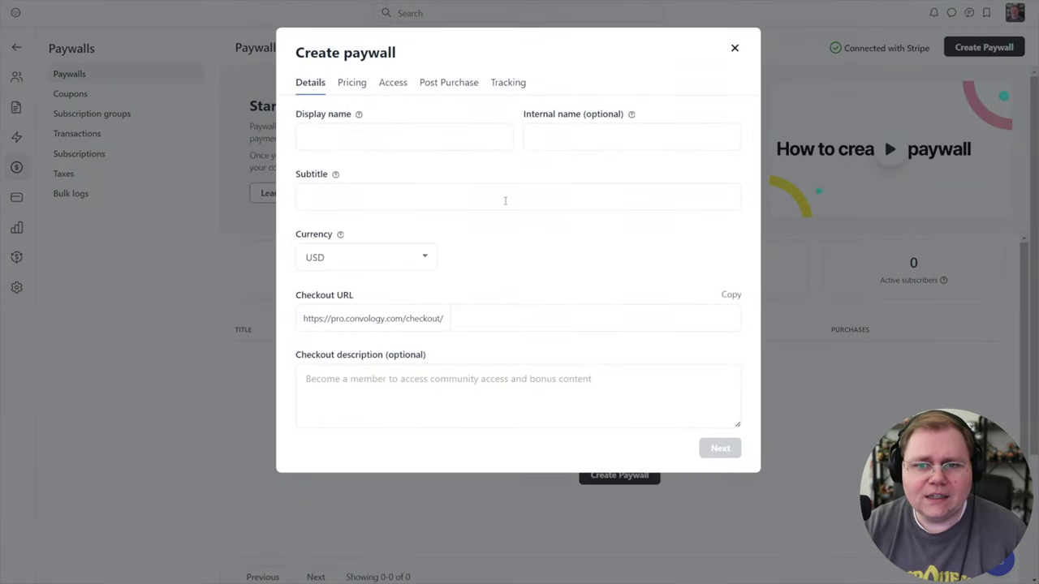
- Name the new paywall 'All-Access Membership' and continue to its Pricing step
{"action": "left_click", "coordinate": [401, 138]}
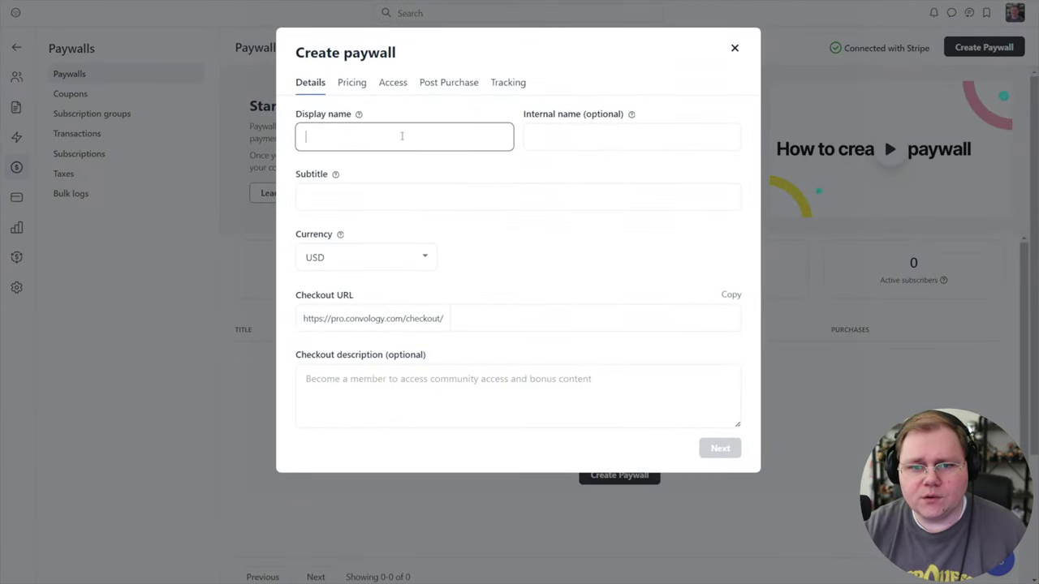
{"action": "type", "text": "All-A"}
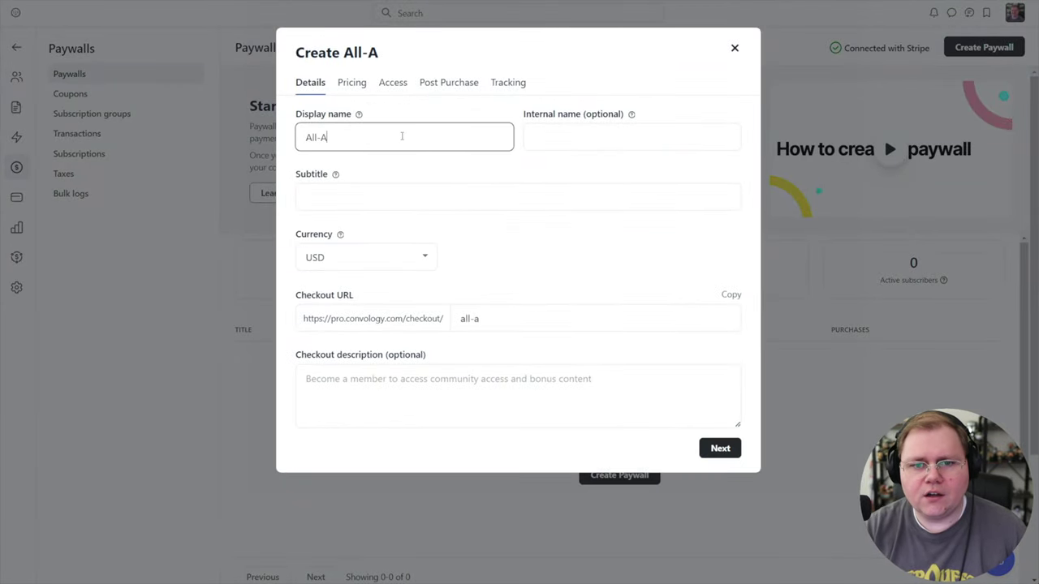
{"action": "type", "text": "ccess Membership"}
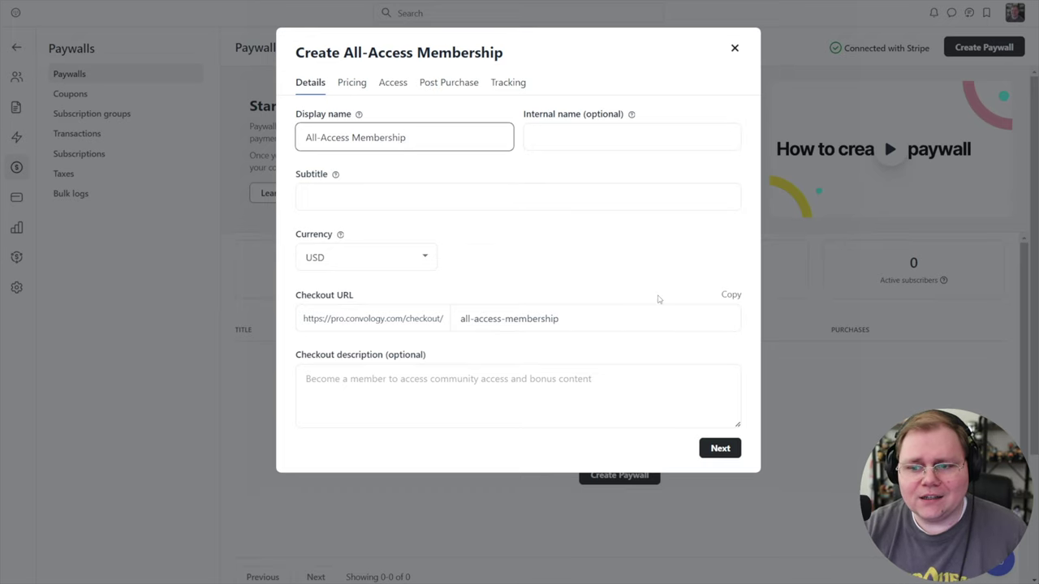
{"action": "left_click", "coordinate": [709, 448]}
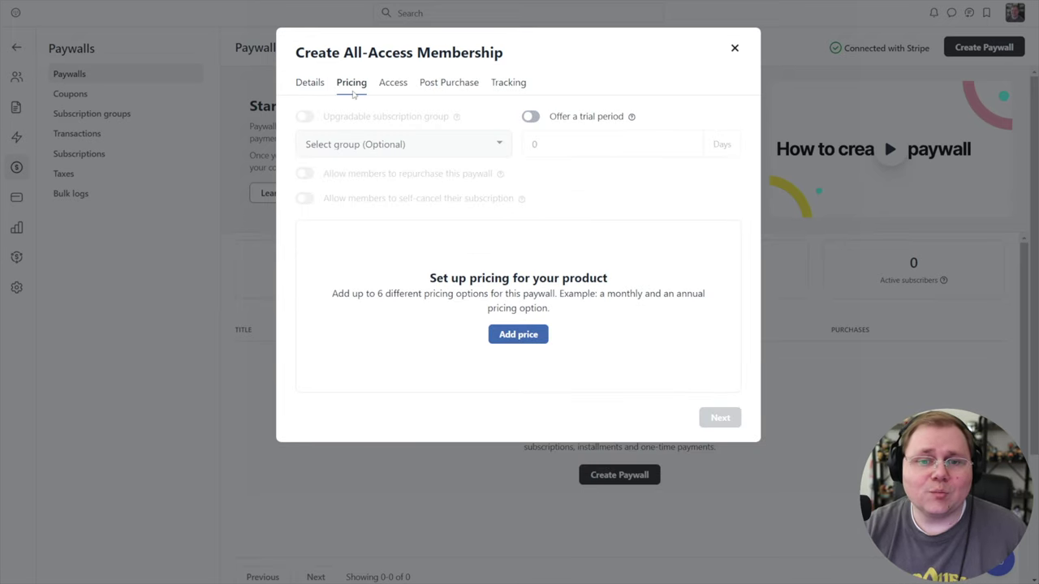
- Add a Quarterly subscription price of $180.00 USD to the paywall
{"action": "left_click", "coordinate": [511, 335]}
{"action": "left_click", "coordinate": [404, 321]}
{"action": "left_click", "coordinate": [417, 270]}
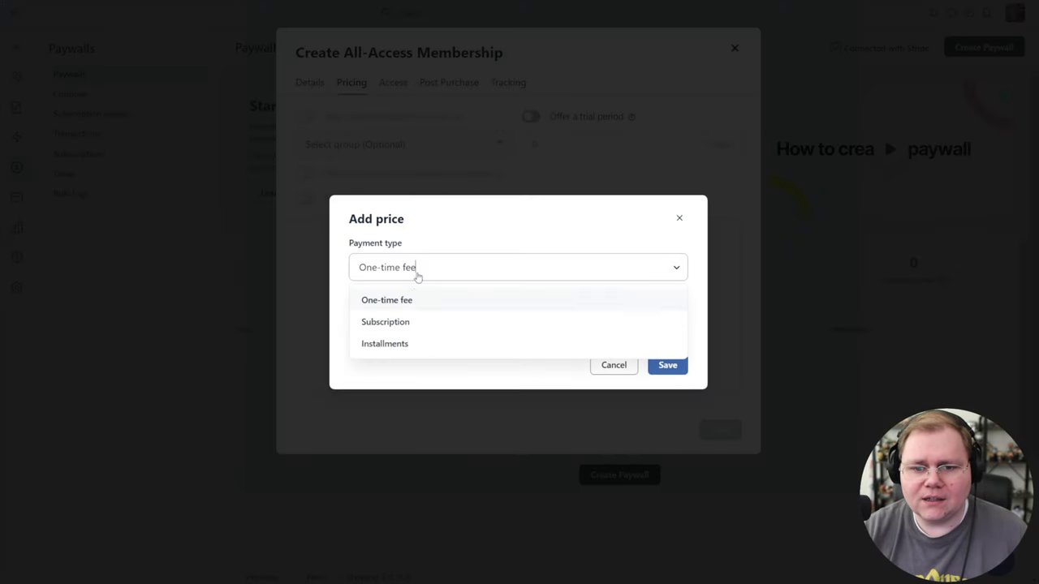
{"action": "left_click", "coordinate": [410, 320]}
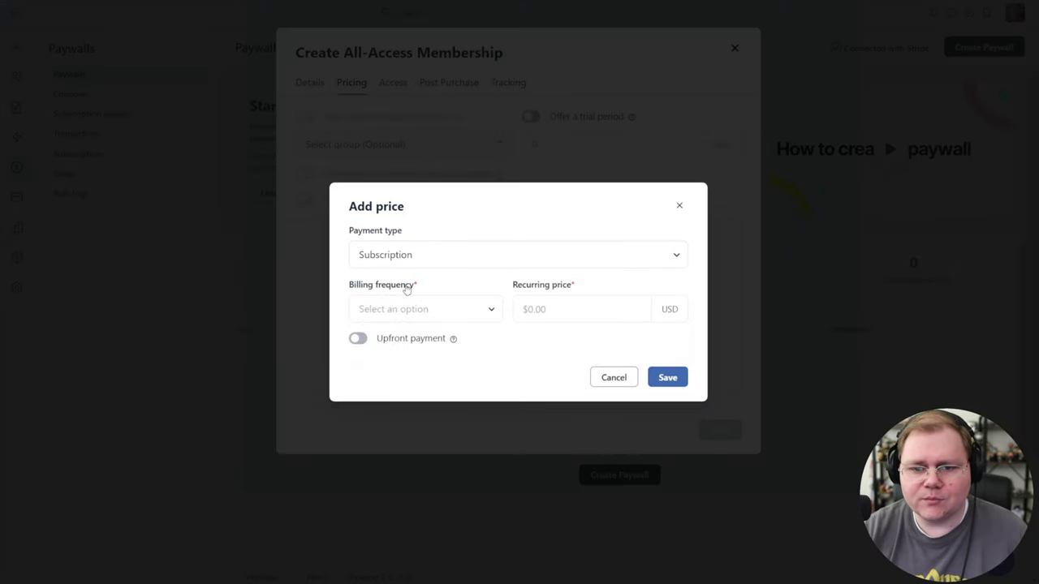
{"action": "left_click", "coordinate": [448, 314]}
{"action": "left_click", "coordinate": [387, 427]}
{"action": "left_click", "coordinate": [554, 308]}
{"action": "type", "text": "1"}
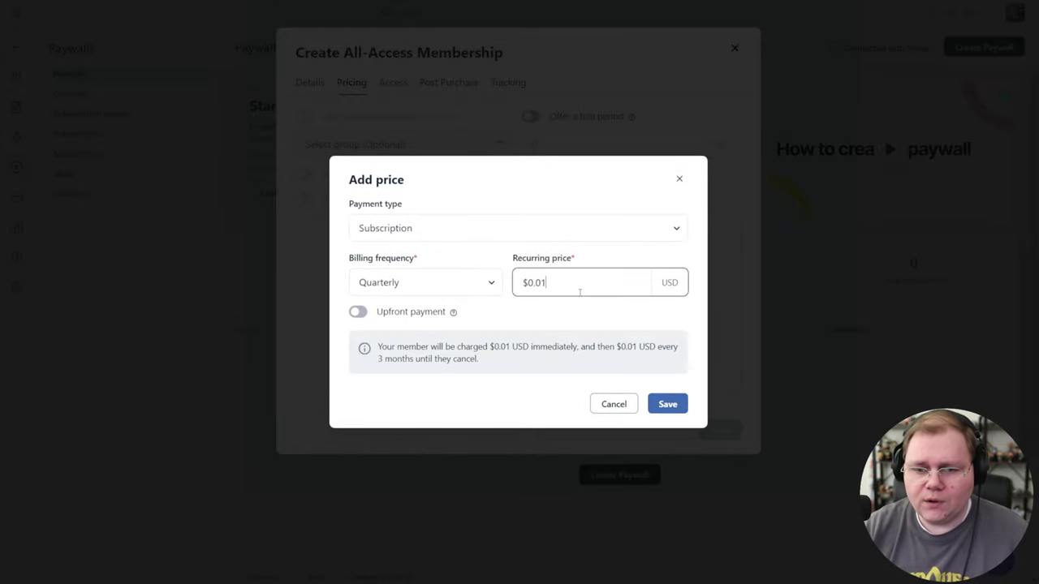
{"action": "type", "text": "80.00"}
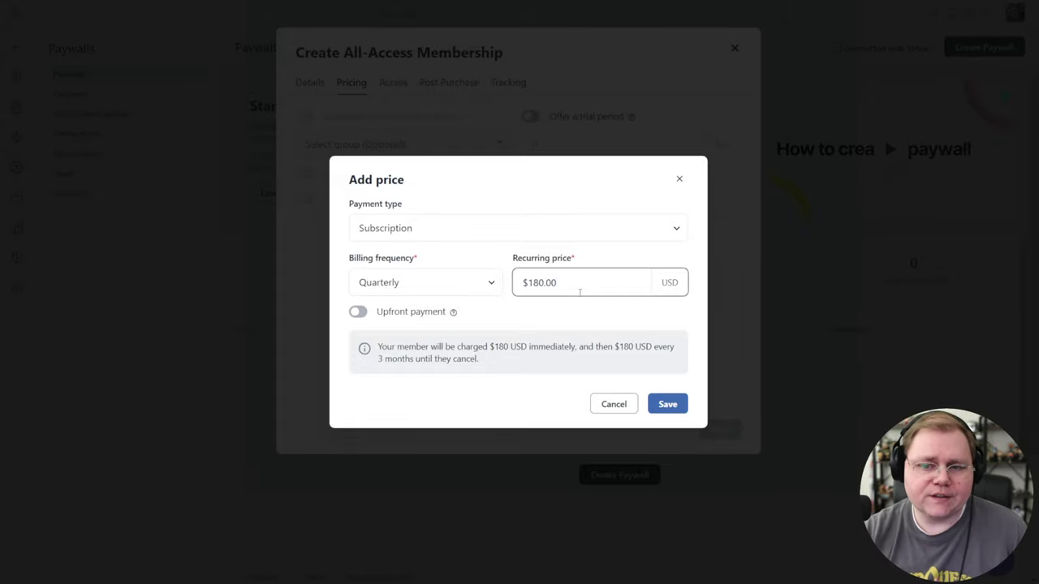
- Try a $500 upfront payment, remove it, and save the $180 quarterly price
{"action": "left_click", "coordinate": [357, 312]}
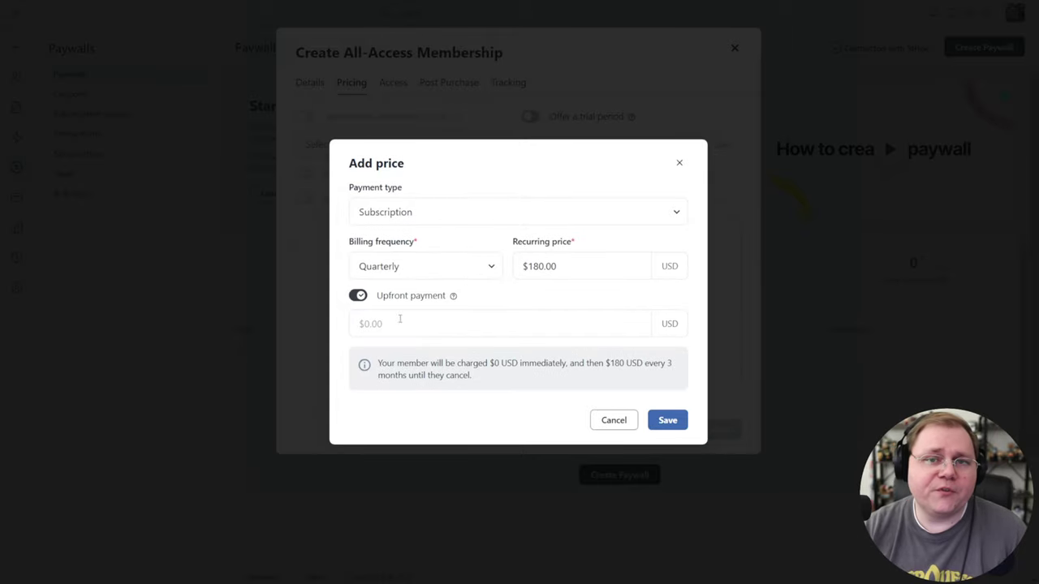
{"action": "left_click", "coordinate": [398, 322]}
{"action": "type", "text": "500"}
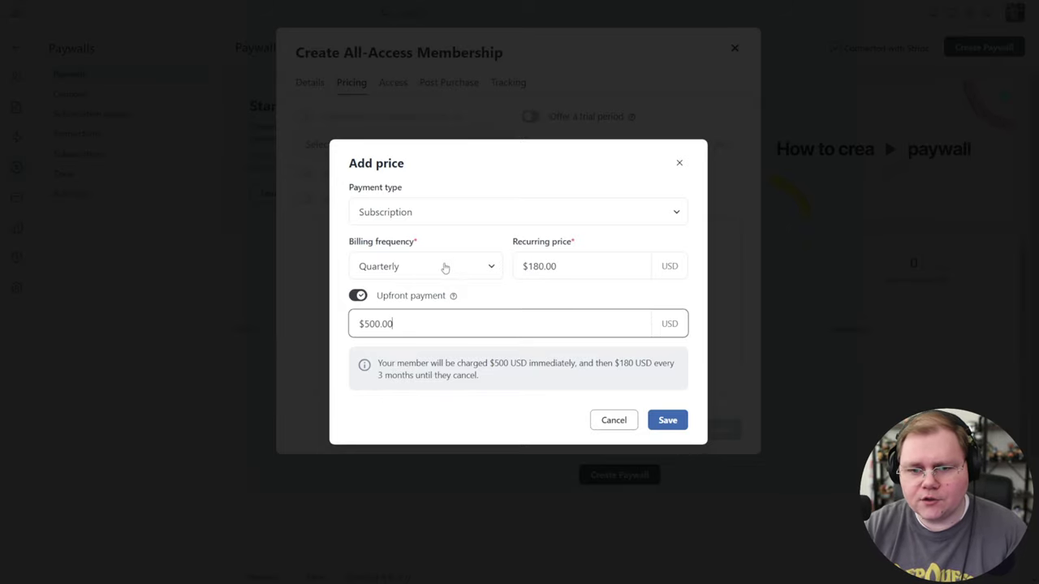
{"action": "left_click", "coordinate": [360, 295]}
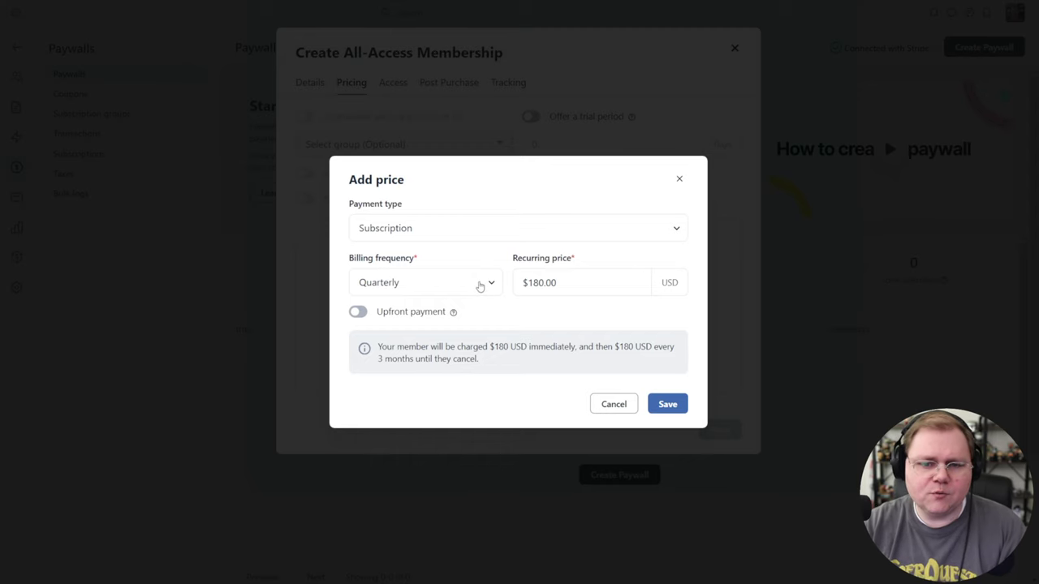
{"action": "left_click", "coordinate": [666, 403]}
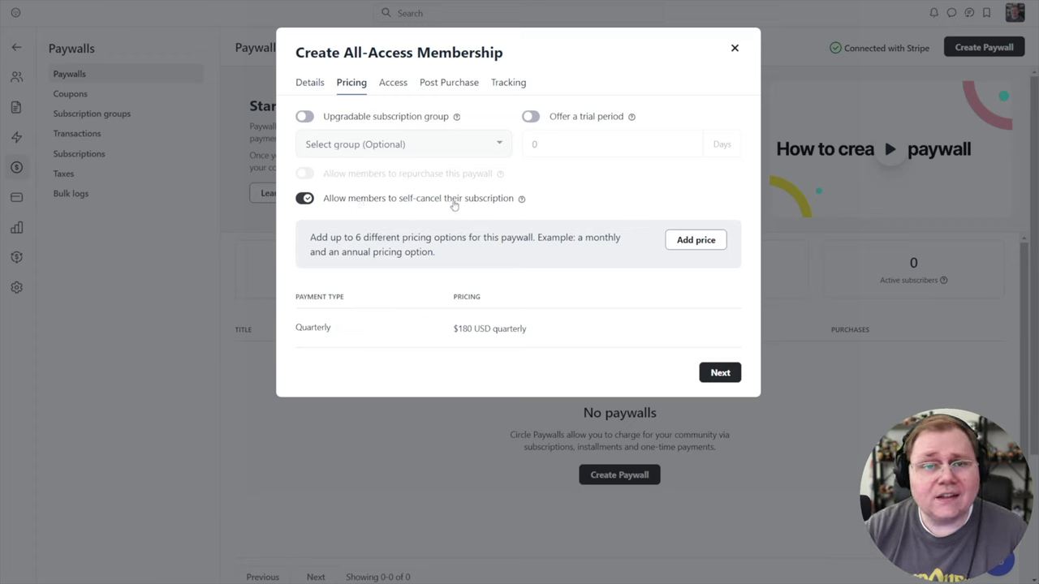
- Turn on Upgradable subscription group, keeping Default group as the group
{"action": "mouse_move", "coordinate": [499, 202]}
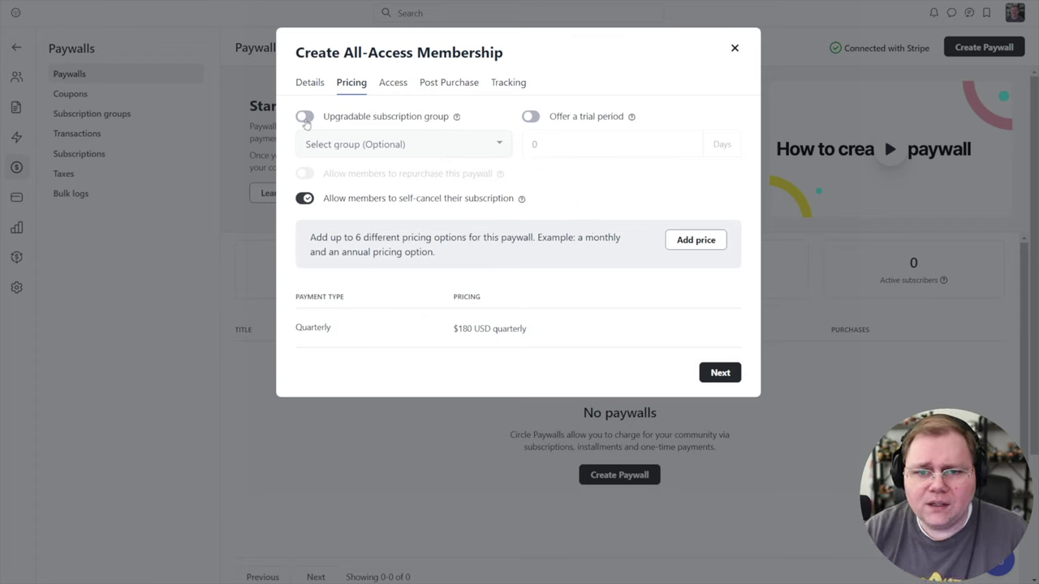
{"action": "mouse_move", "coordinate": [456, 118]}
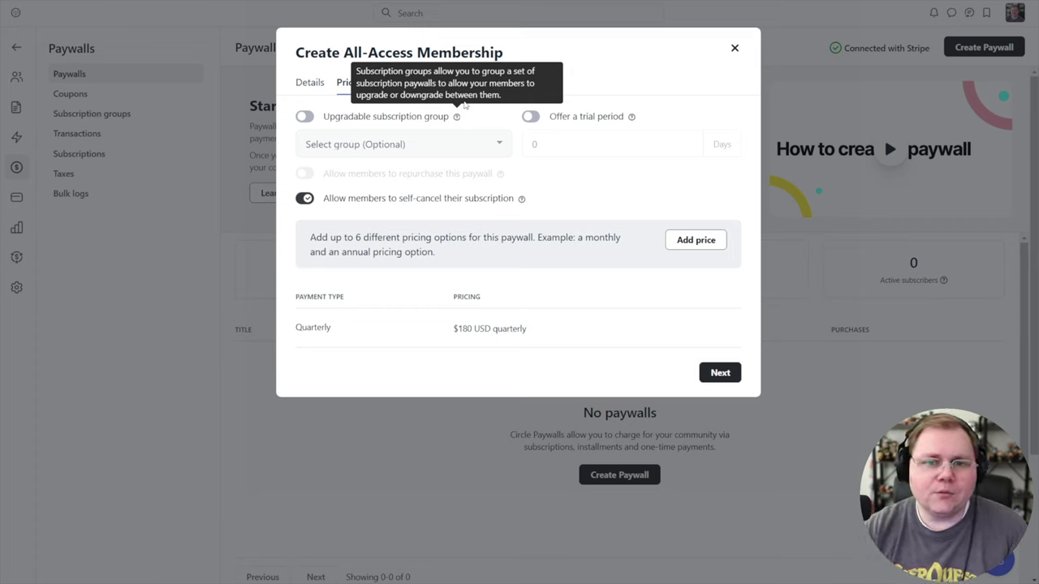
{"action": "left_click", "coordinate": [304, 118]}
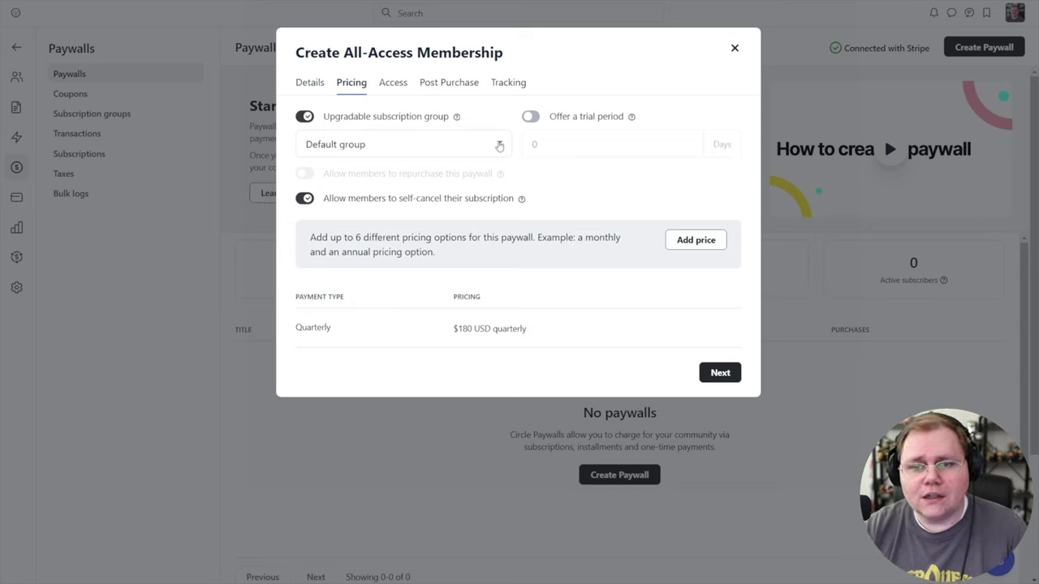
{"action": "left_click", "coordinate": [499, 144]}
{"action": "left_click", "coordinate": [483, 138]}
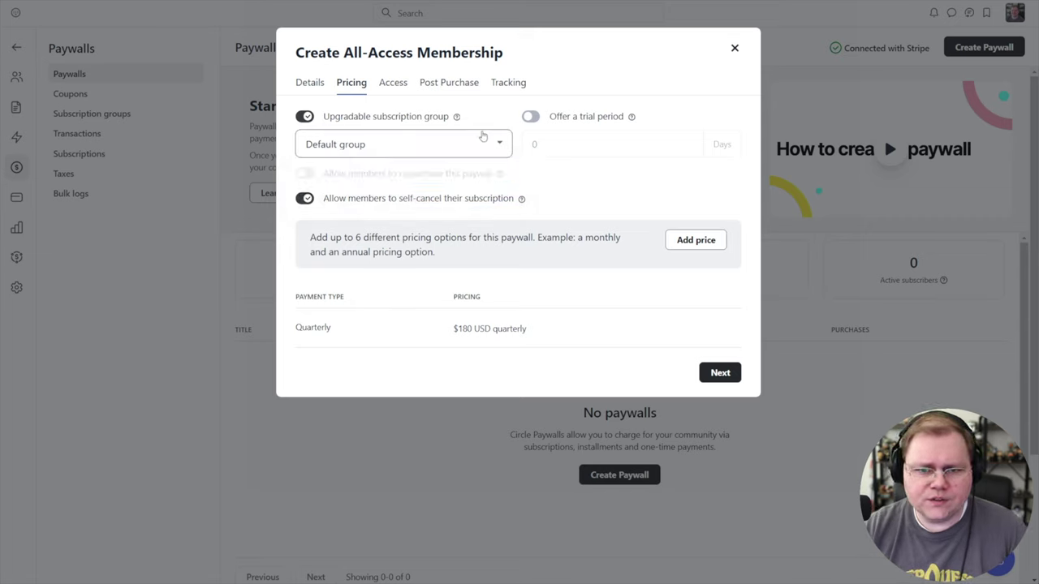
{"action": "left_click", "coordinate": [483, 136]}
{"action": "left_click", "coordinate": [513, 142]}
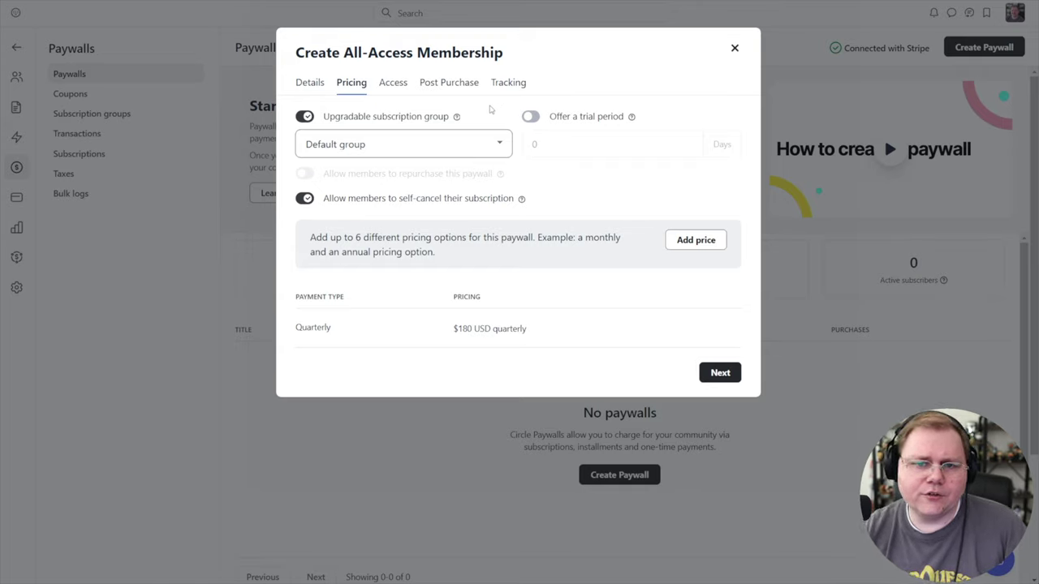
- Add and save a $600 Annual subscription price
{"action": "left_click", "coordinate": [696, 239]}
{"action": "left_click", "coordinate": [406, 317]}
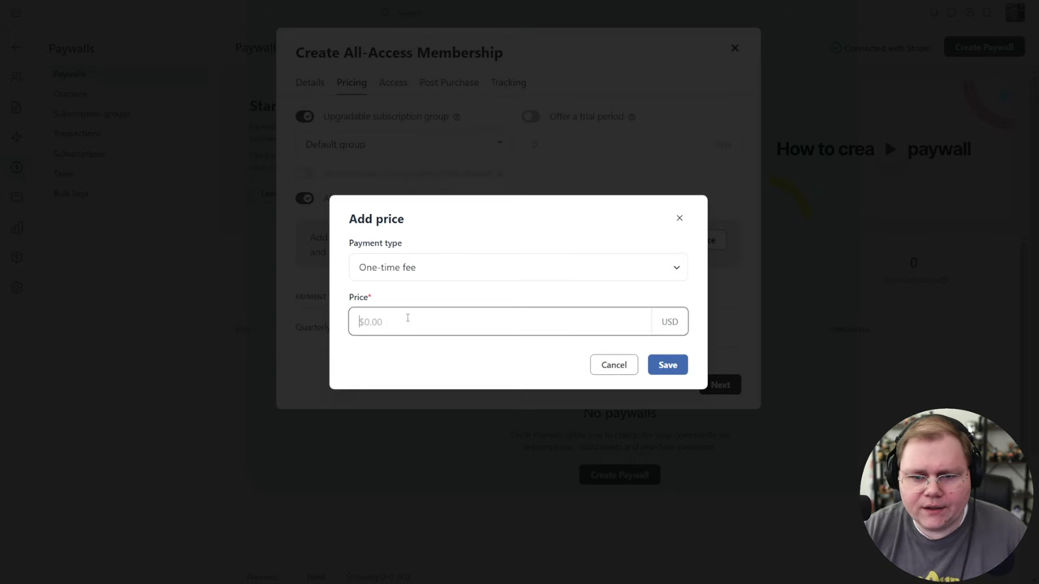
{"action": "type", "text": "600"}
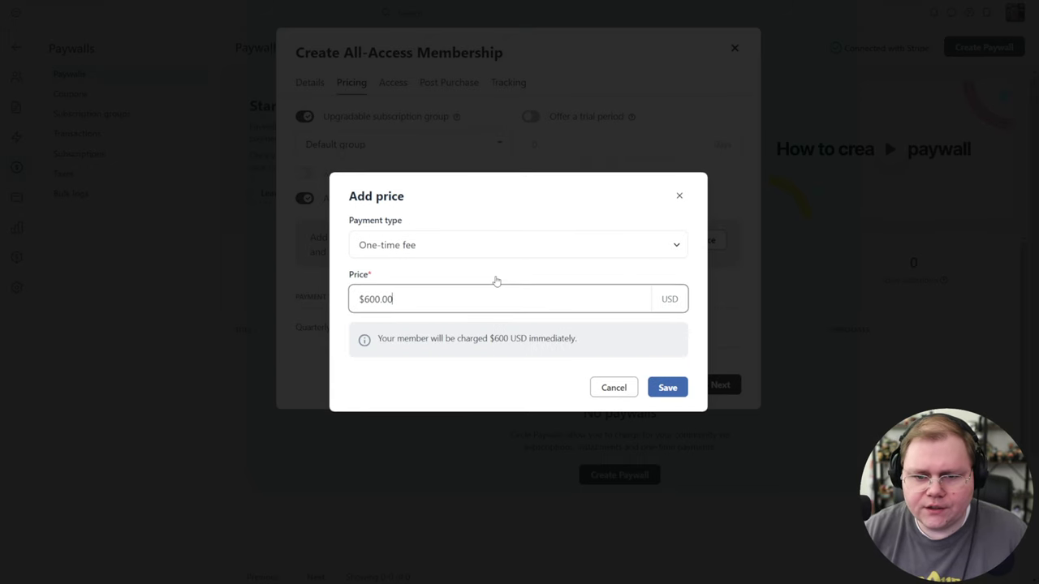
{"action": "left_click", "coordinate": [409, 245]}
{"action": "left_click", "coordinate": [399, 299]}
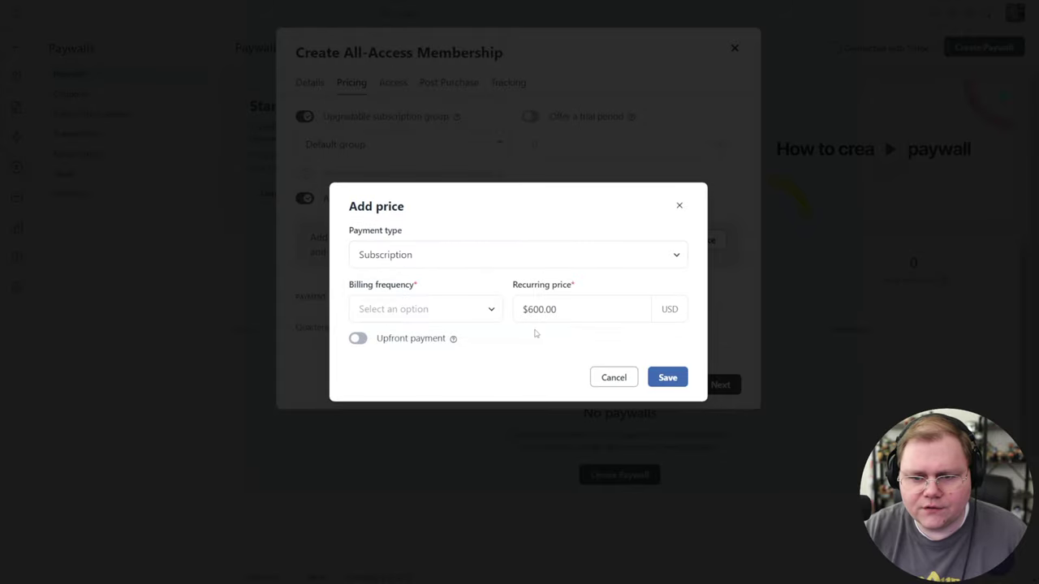
{"action": "left_click", "coordinate": [408, 317]}
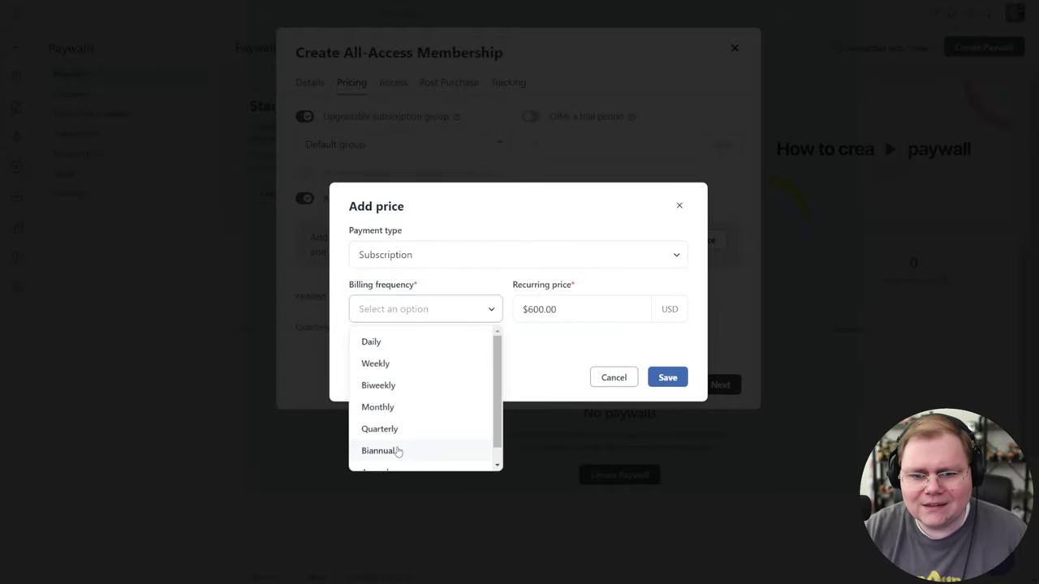
{"action": "scroll", "coordinate": [400, 393], "scroll_direction": "down", "scroll_amount": 1}
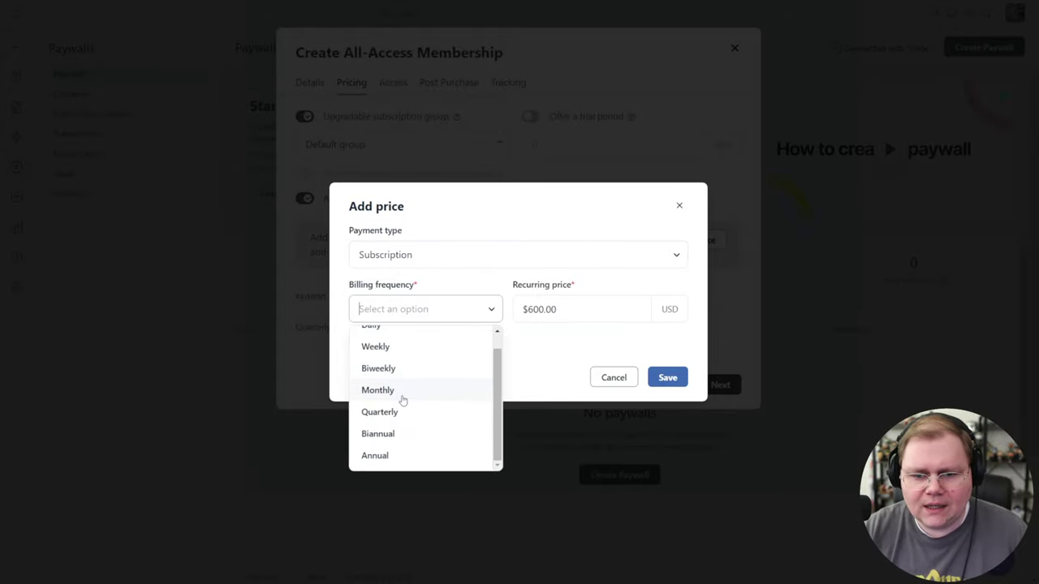
{"action": "left_click", "coordinate": [384, 454]}
{"action": "left_click", "coordinate": [666, 404]}
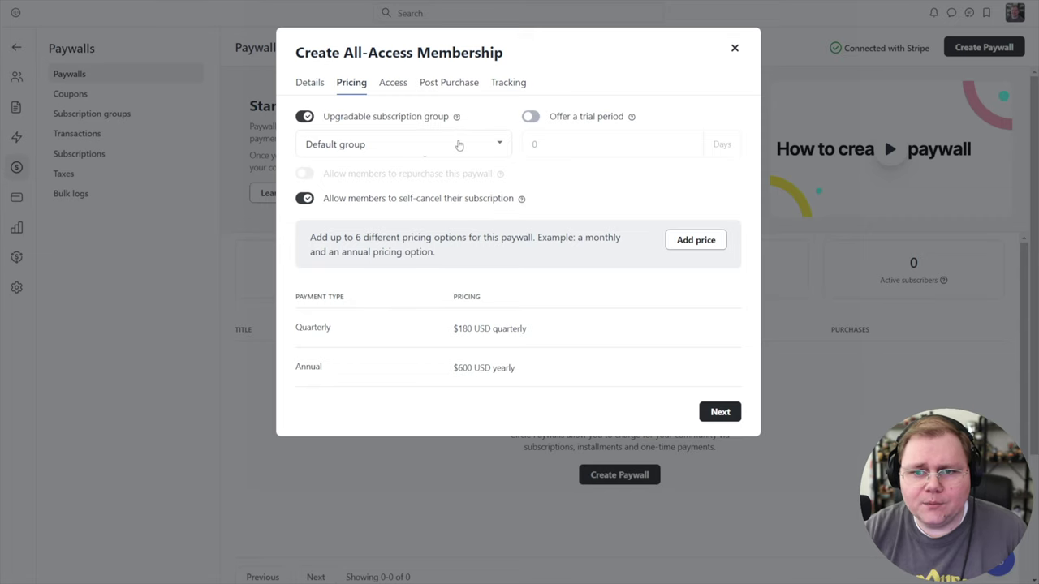
- Leave all-spaces access off and grant access to SureCart Course and Drip Course Demo
{"action": "left_click", "coordinate": [719, 412]}
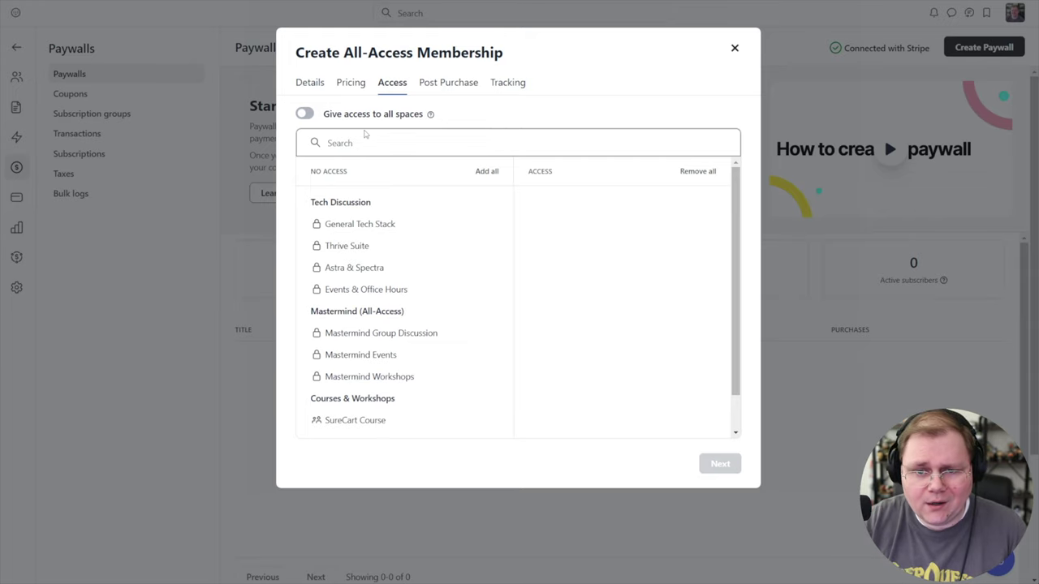
{"action": "left_click", "coordinate": [305, 114]}
{"action": "left_click", "coordinate": [304, 115]}
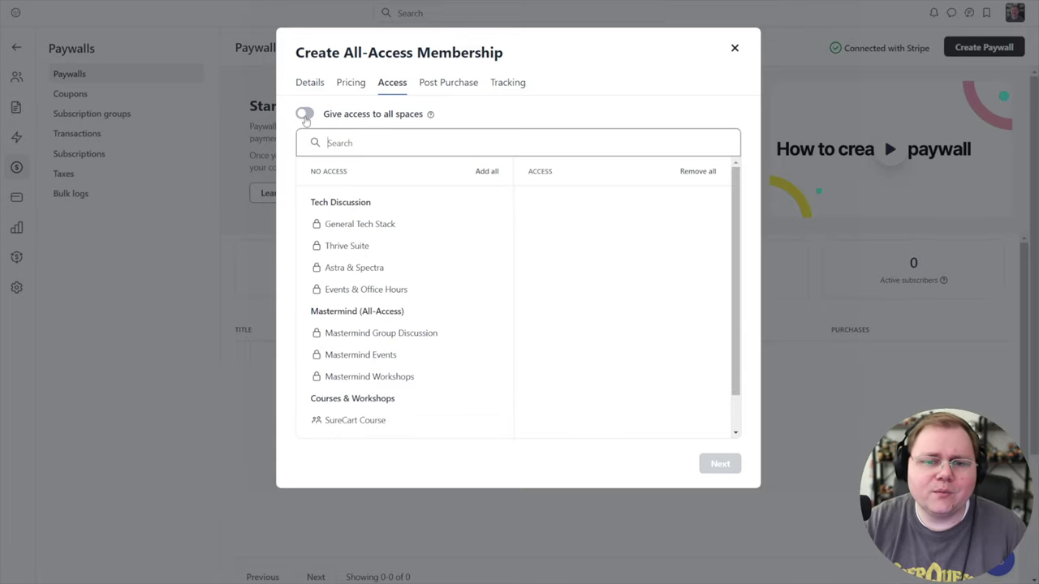
{"action": "scroll", "coordinate": [465, 316], "scroll_direction": "down", "scroll_amount": 1}
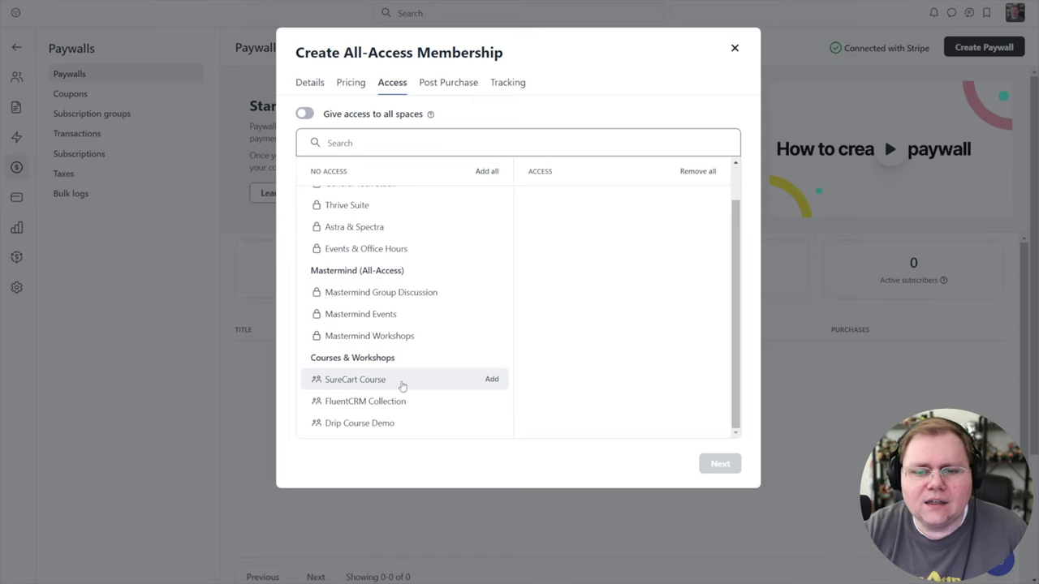
{"action": "left_click", "coordinate": [491, 380]}
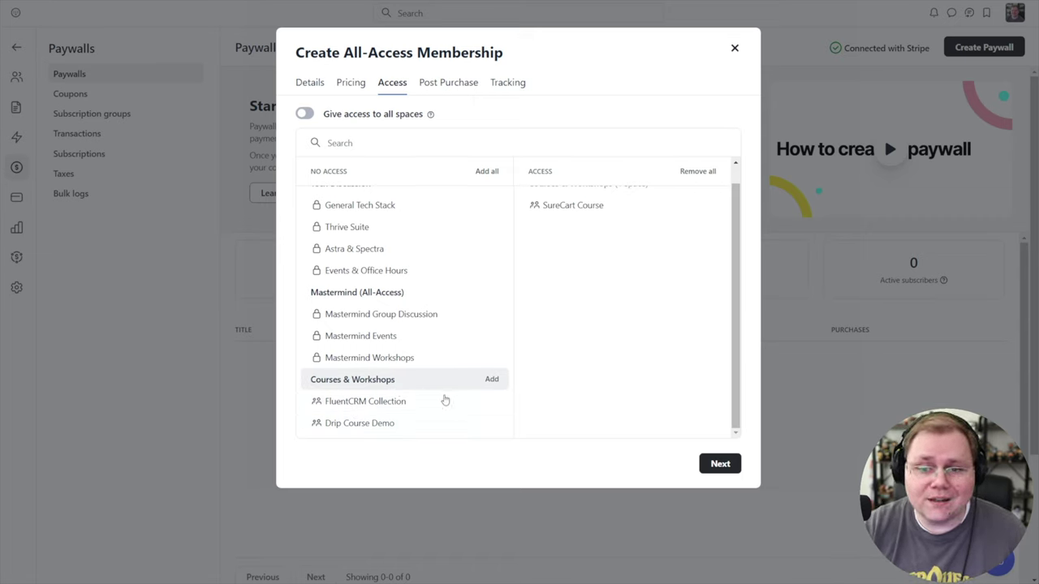
{"action": "scroll", "coordinate": [586, 238], "scroll_direction": "up", "scroll_amount": 1}
{"action": "scroll", "coordinate": [479, 341], "scroll_direction": "down", "scroll_amount": 1}
{"action": "left_click", "coordinate": [491, 424]}
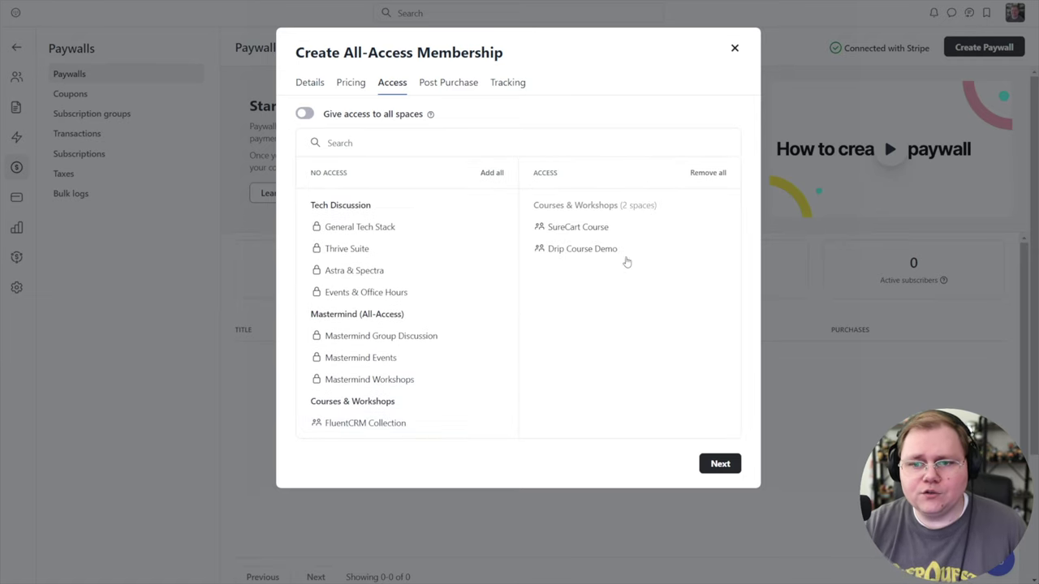
{"action": "left_click", "coordinate": [711, 463]}
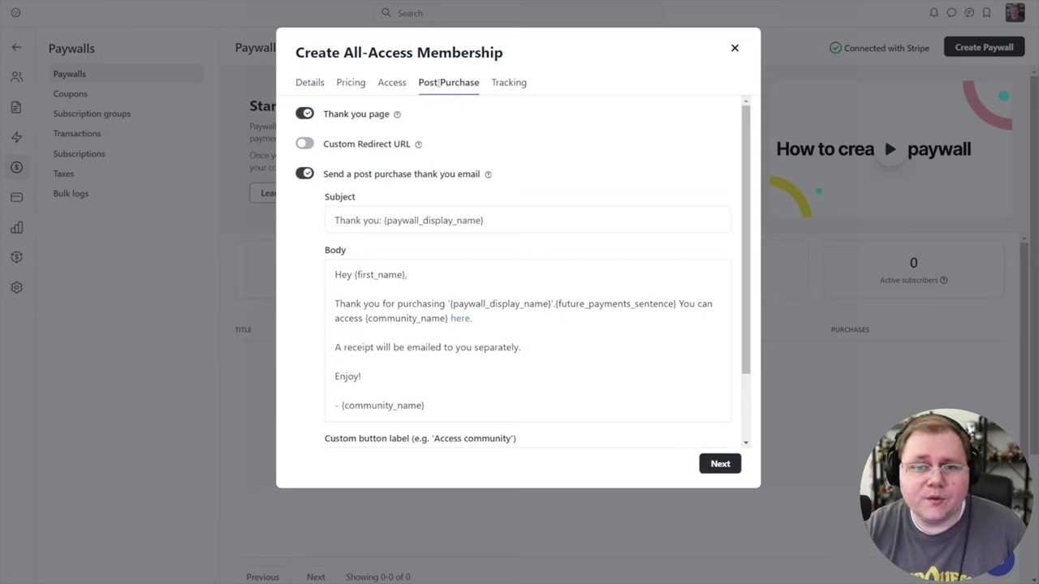
{"action": "mouse_move", "coordinate": [398, 116]}
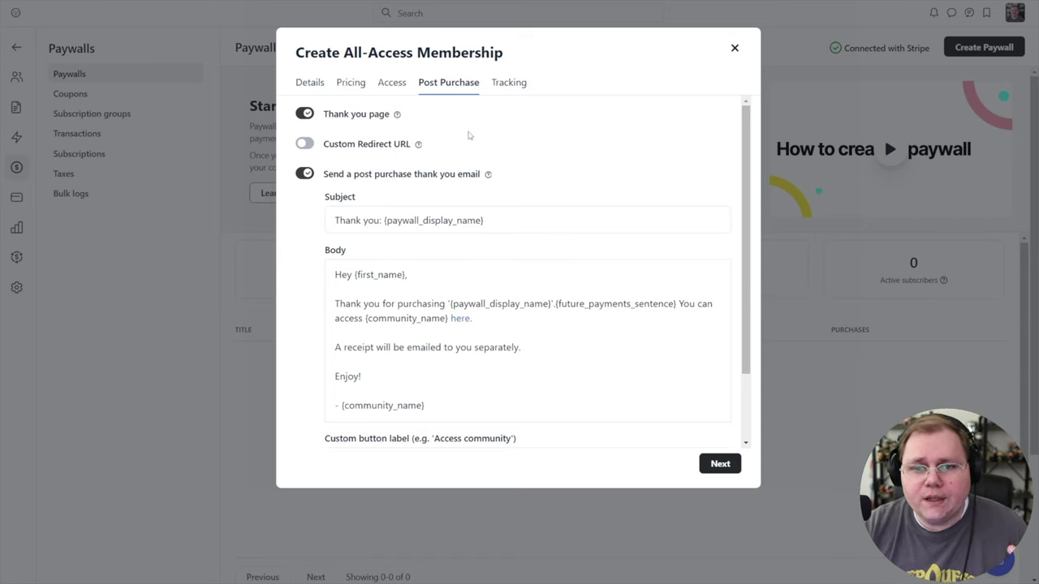
- Try a custom redirect URL, turn it back off after the validation error, and proceed
{"action": "left_click", "coordinate": [306, 145]}
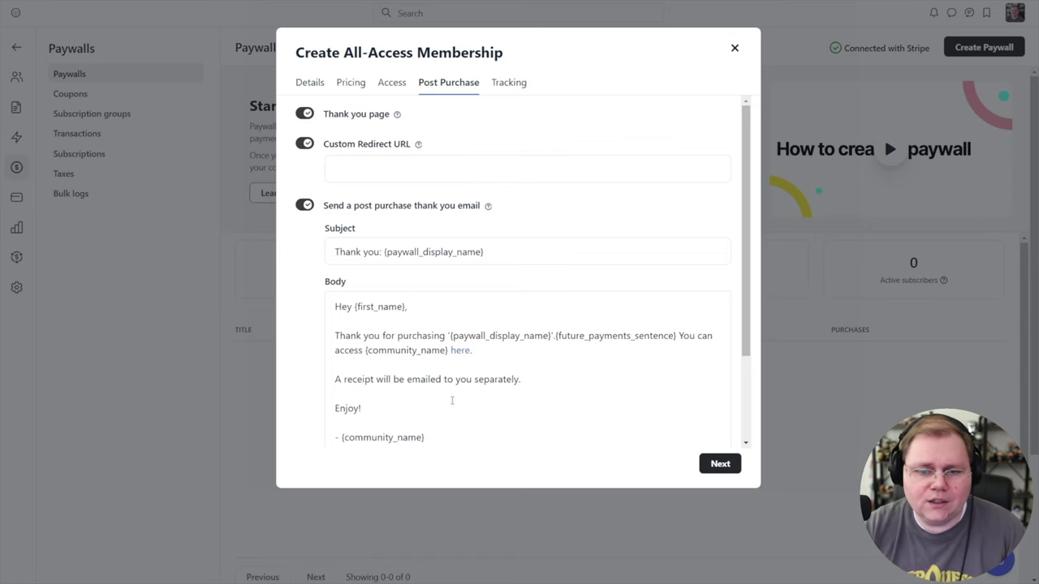
{"action": "scroll", "coordinate": [456, 405], "scroll_direction": "down", "scroll_amount": 3}
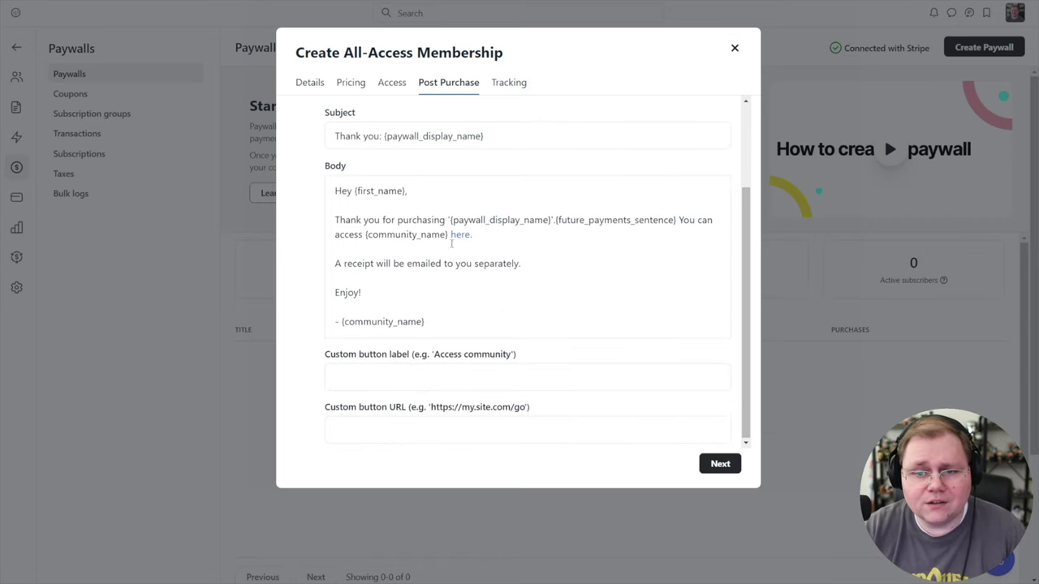
{"action": "scroll", "coordinate": [501, 268], "scroll_direction": "up", "scroll_amount": 3}
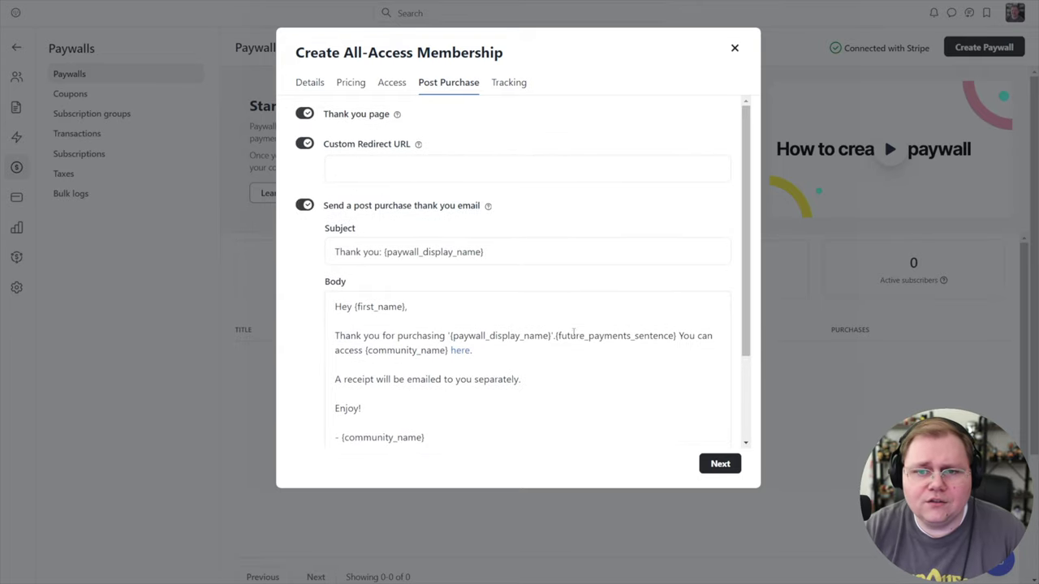
{"action": "scroll", "coordinate": [497, 364], "scroll_direction": "down", "scroll_amount": 3}
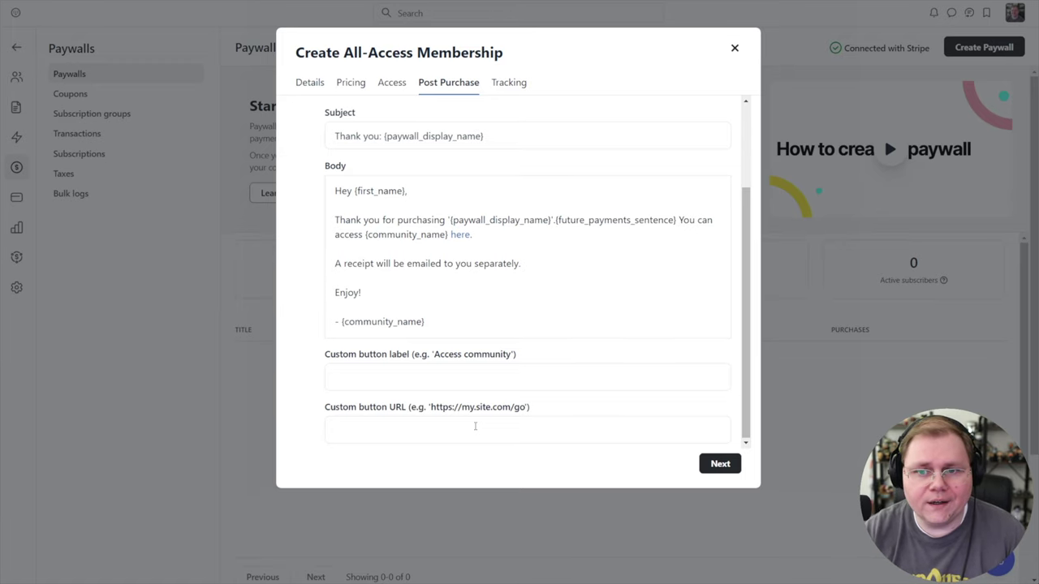
{"action": "left_click", "coordinate": [724, 470]}
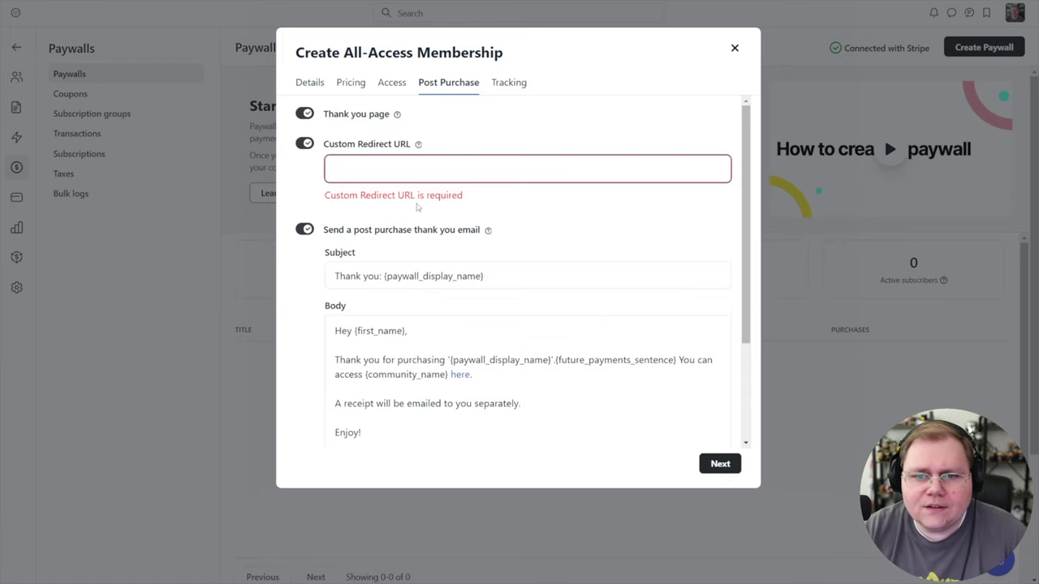
{"action": "left_click", "coordinate": [305, 143]}
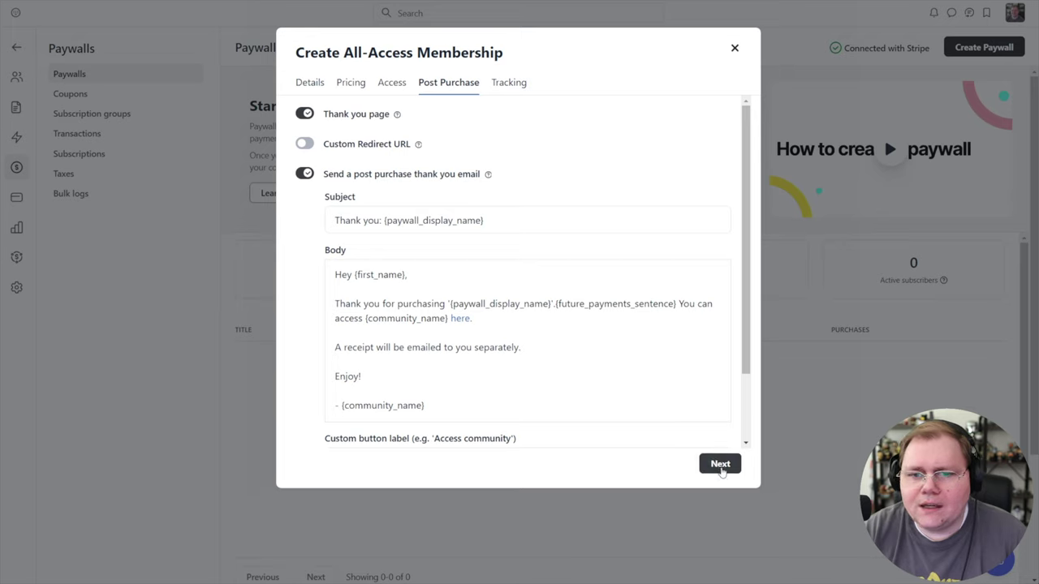
{"action": "left_click", "coordinate": [719, 463]}
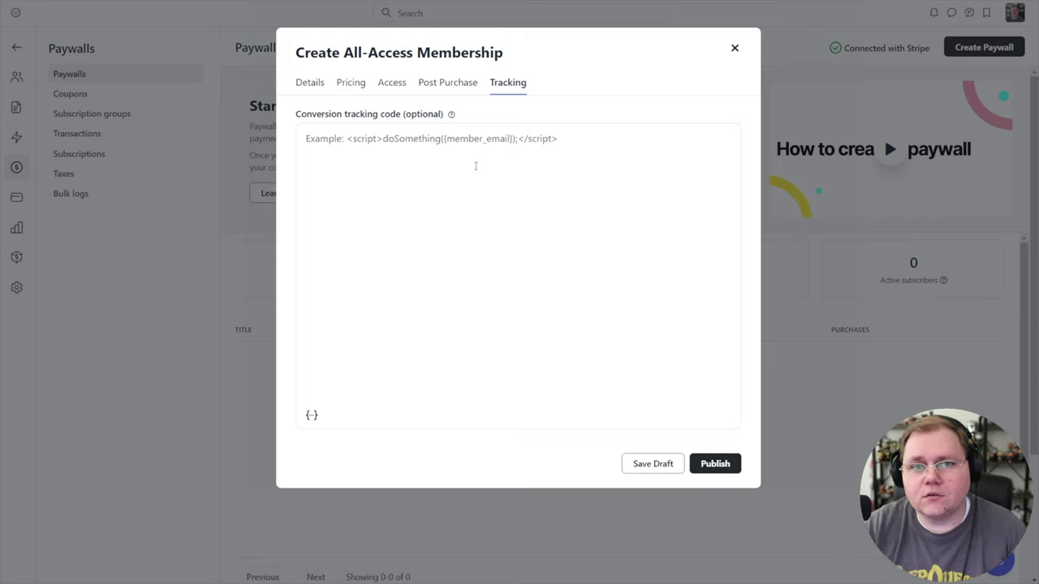
{"action": "mouse_move", "coordinate": [451, 116]}
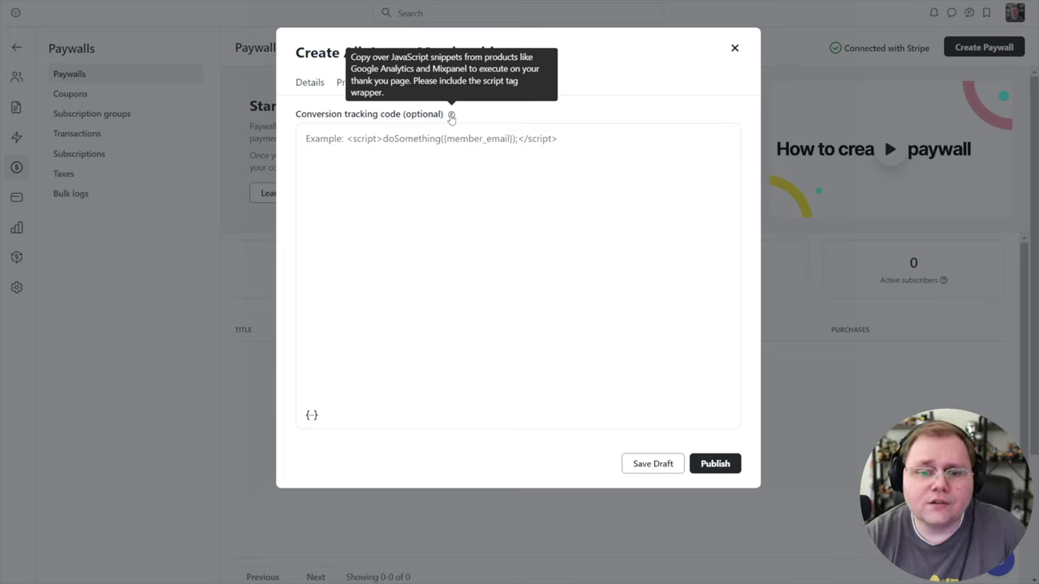
{"action": "left_click", "coordinate": [311, 417]}
{"action": "scroll", "coordinate": [382, 490], "scroll_direction": "down", "scroll_amount": 10}
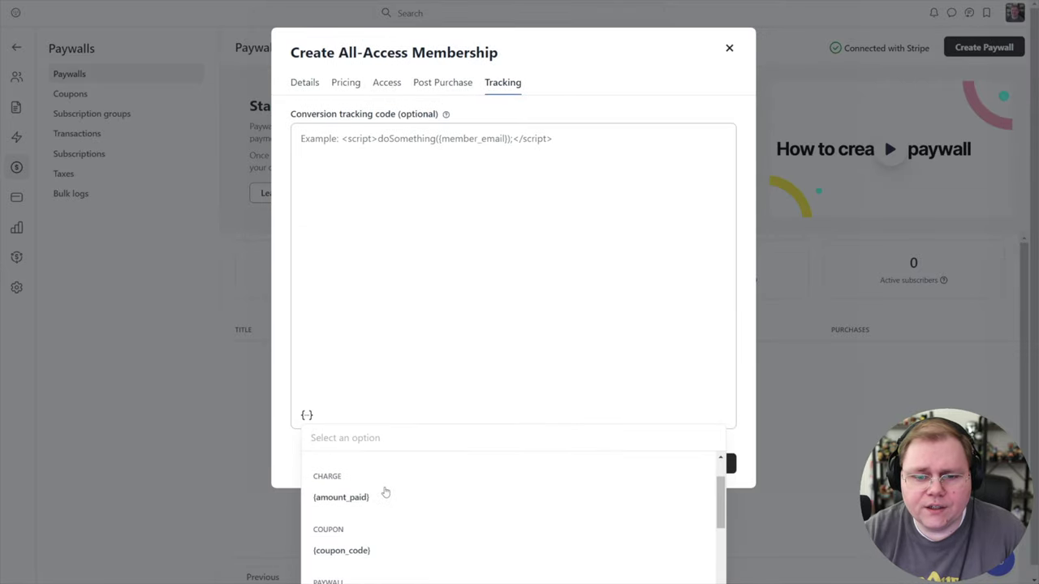
{"action": "left_click", "coordinate": [374, 357]}
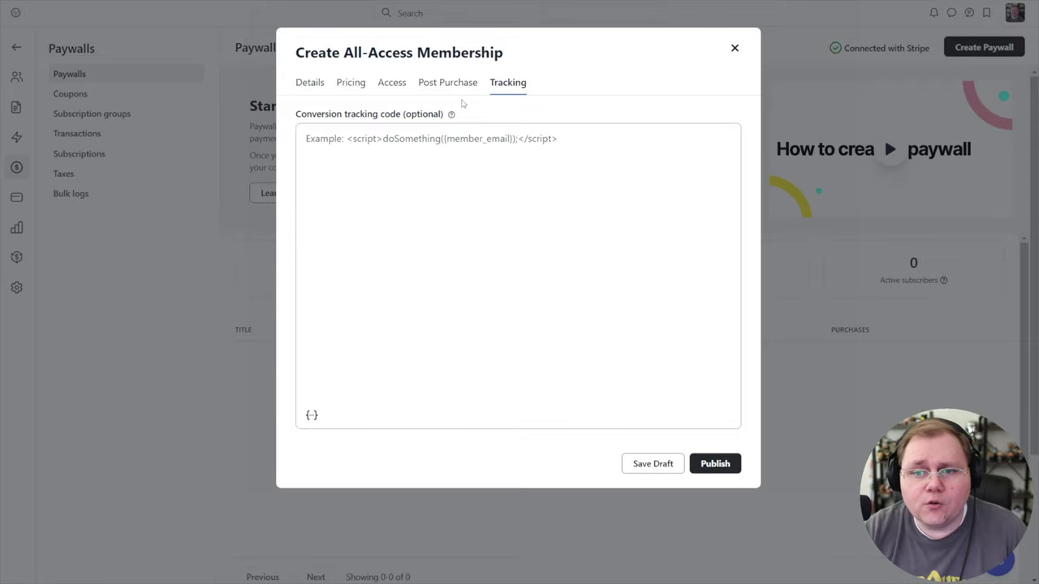
{"action": "left_click", "coordinate": [733, 463]}
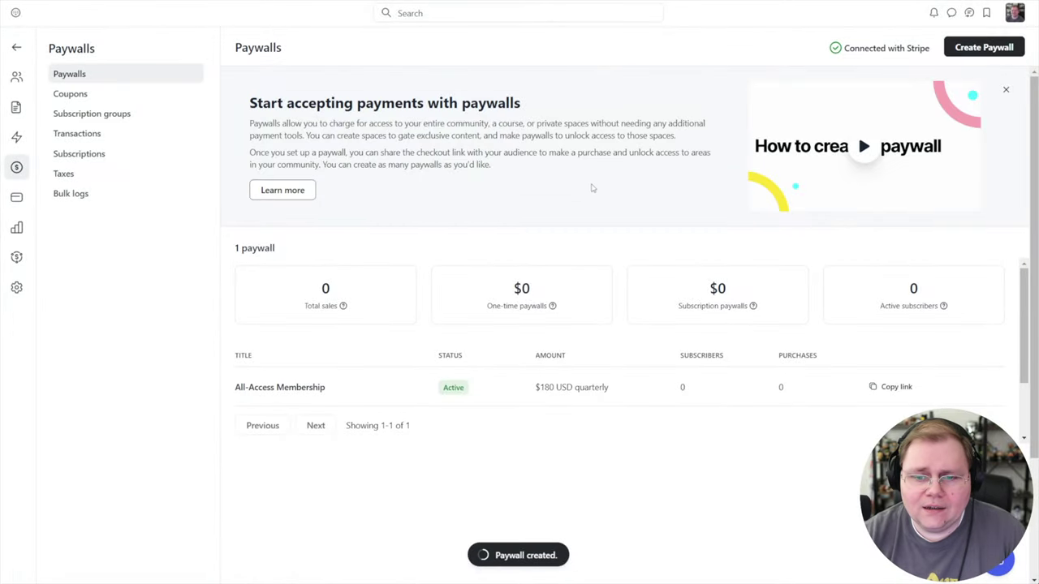
- Copy the checkout link, compare Annual and Quarterly options at checkout, then view Coupons
{"action": "left_click", "coordinate": [887, 388]}
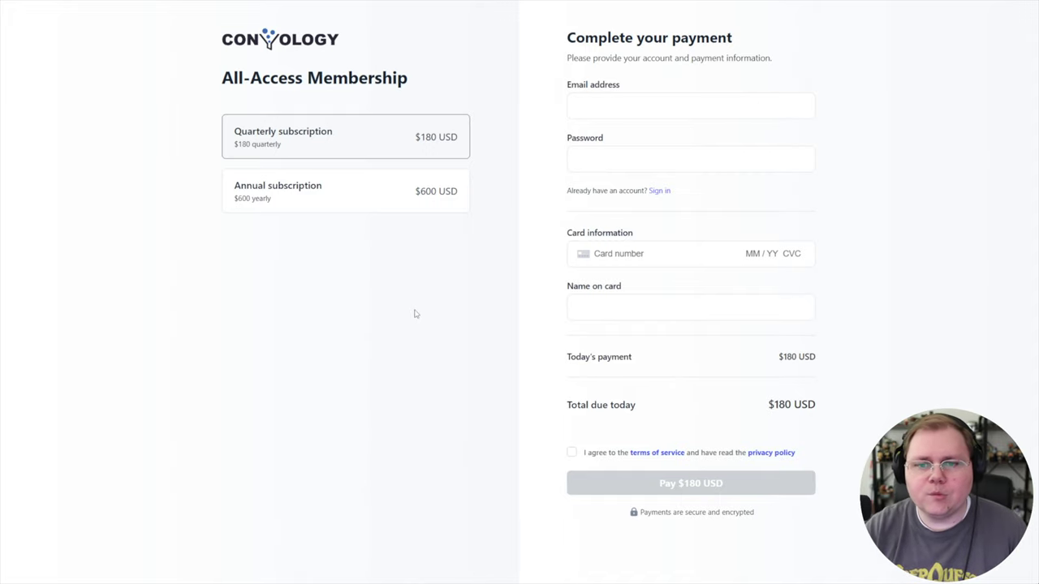
{"action": "left_click", "coordinate": [244, 195]}
{"action": "left_click", "coordinate": [343, 151]}
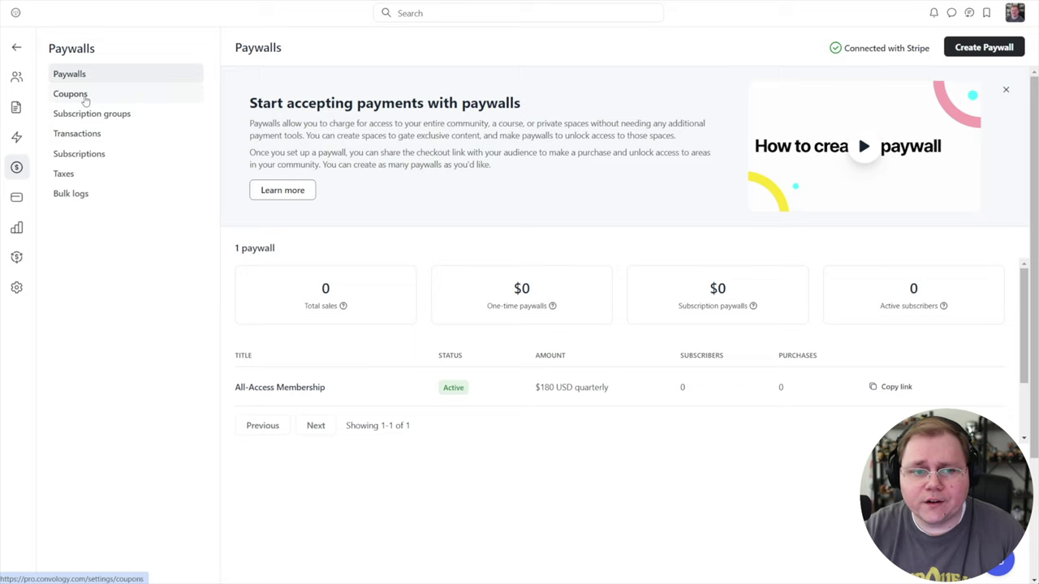
{"action": "left_click", "coordinate": [84, 98]}
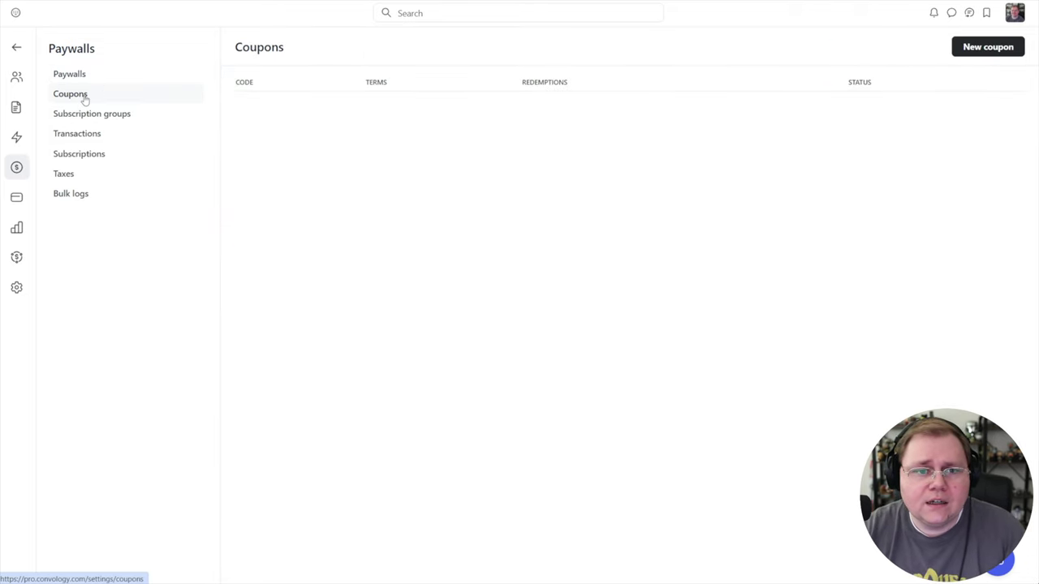
- Create a coupon named 'Test Coupon' with a $50.00 discount and a coupon code
{"action": "left_click", "coordinate": [993, 50]}
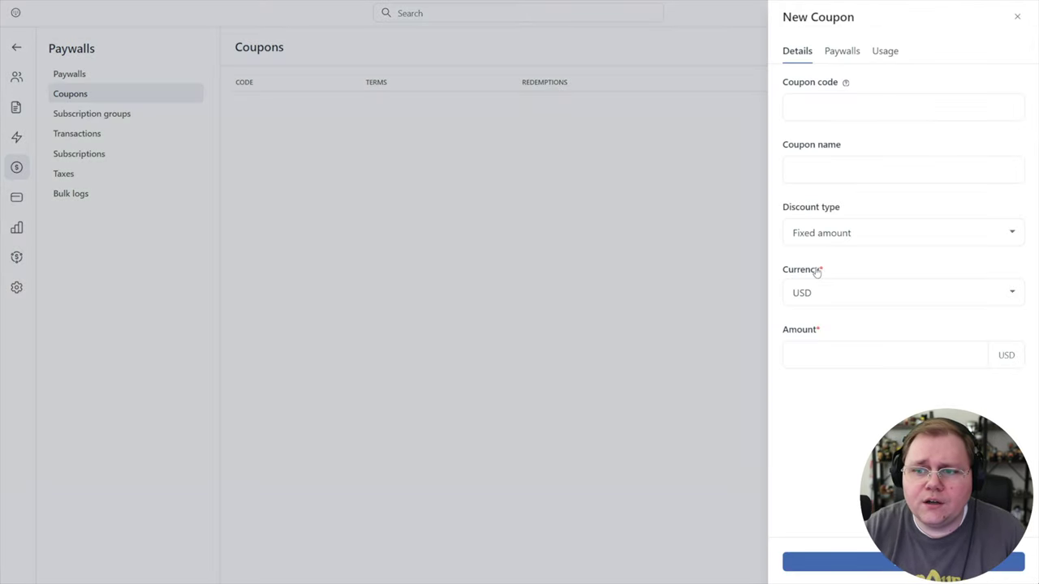
{"action": "left_click", "coordinate": [842, 49]}
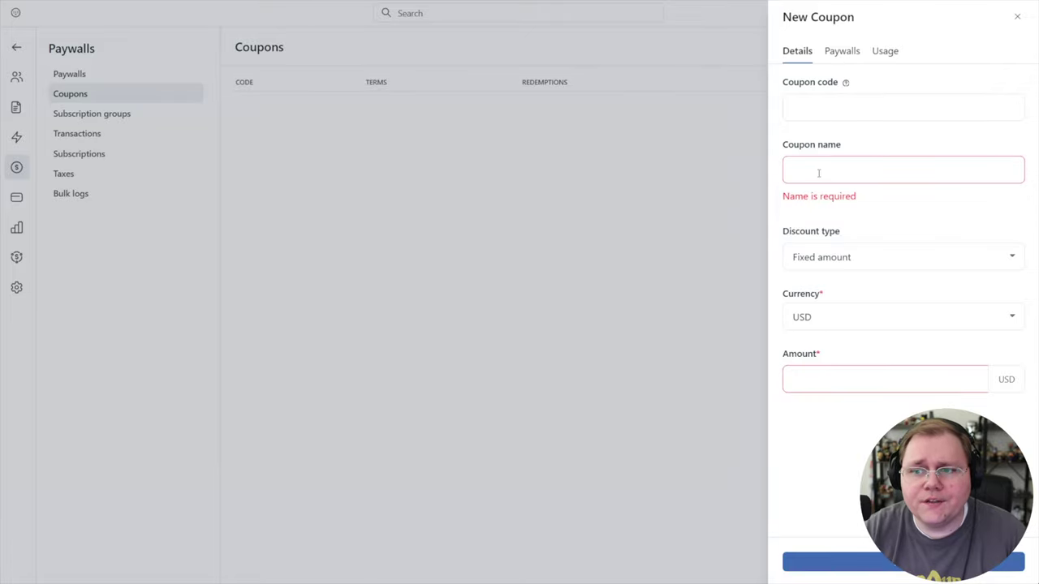
{"action": "left_click", "coordinate": [819, 173]}
{"action": "type", "text": "Test Coupon"}
{"action": "left_click", "coordinate": [868, 378]}
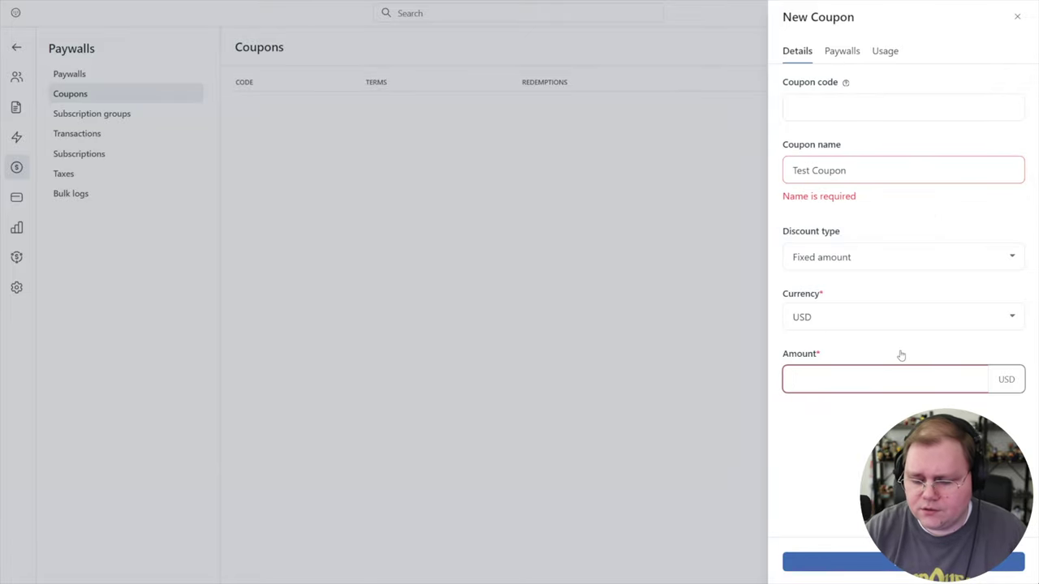
{"action": "type", "text": "5000"}
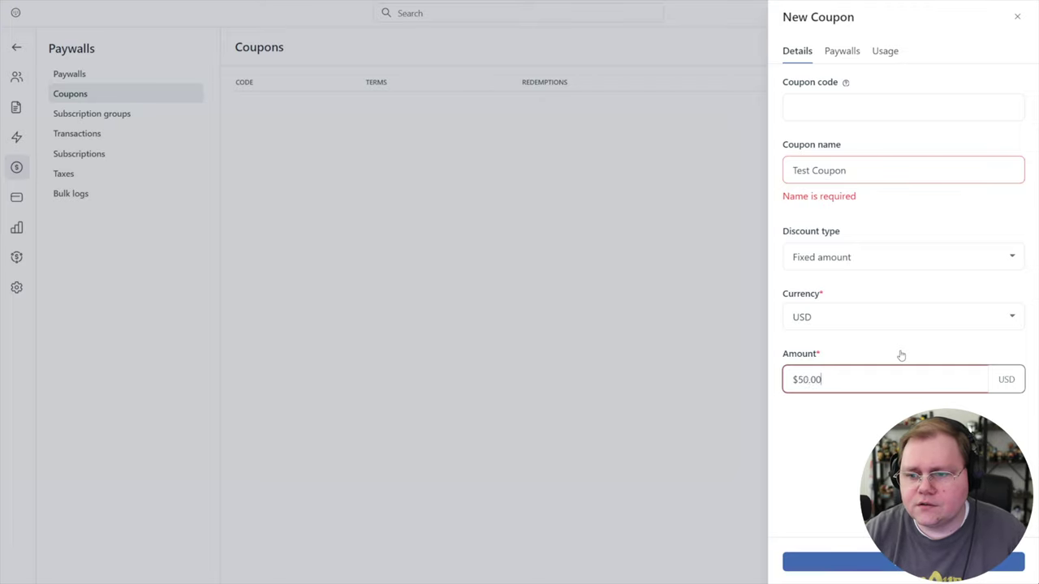
{"action": "left_click", "coordinate": [824, 107]}
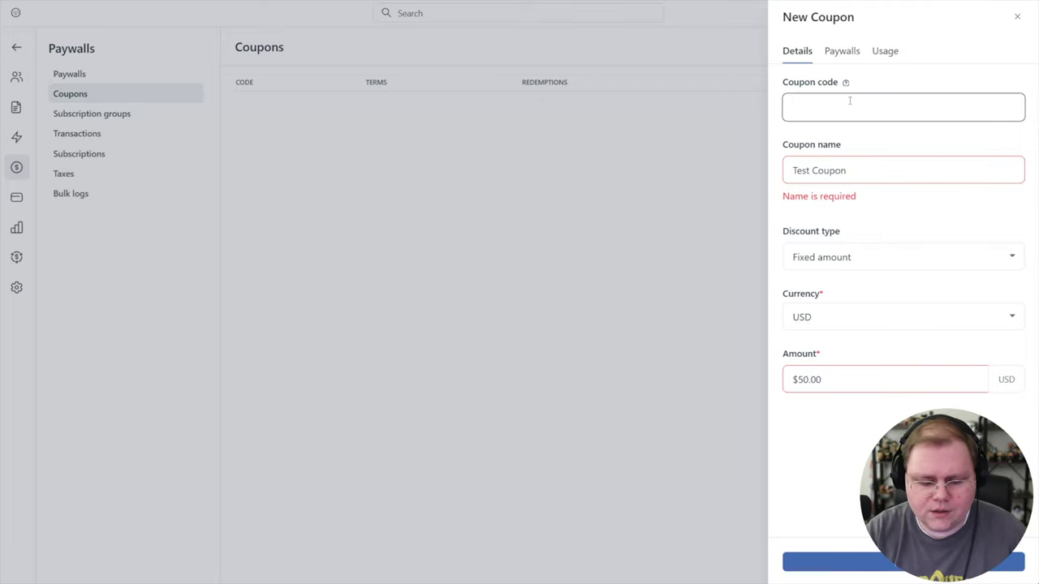
- Limit the coupon to the All-Access Membership paywall and set its duration to Once
{"action": "left_click", "coordinate": [829, 54]}
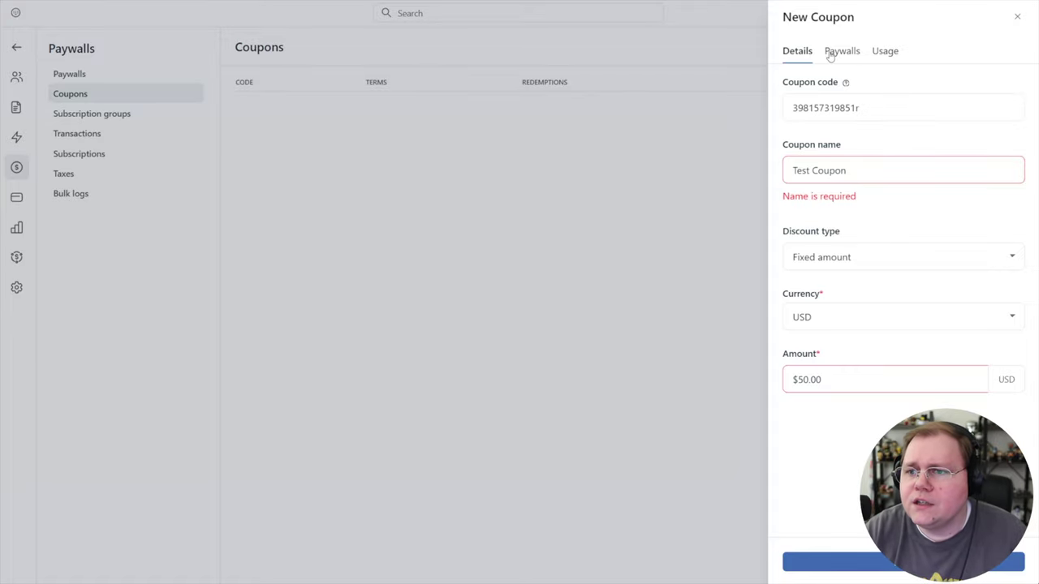
{"action": "left_click", "coordinate": [838, 104]}
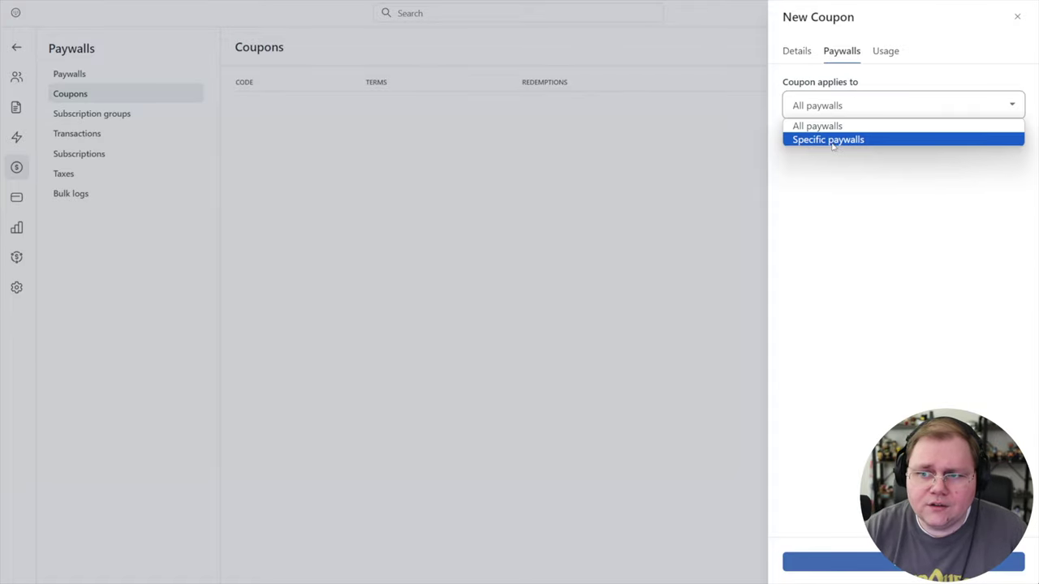
{"action": "left_click", "coordinate": [832, 142]}
{"action": "left_click", "coordinate": [844, 167]}
{"action": "left_click", "coordinate": [837, 199]}
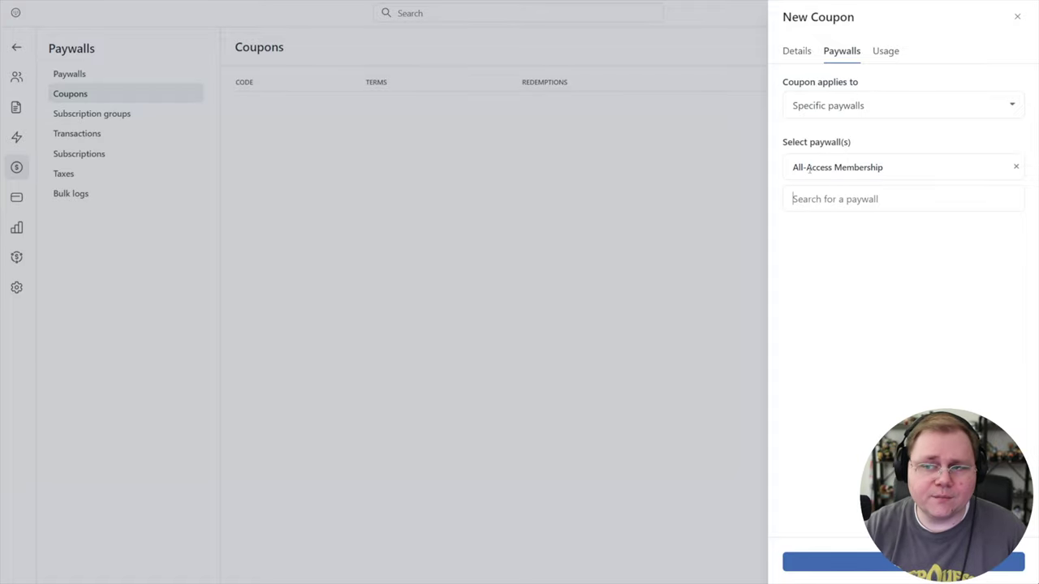
{"action": "left_click", "coordinate": [885, 50]}
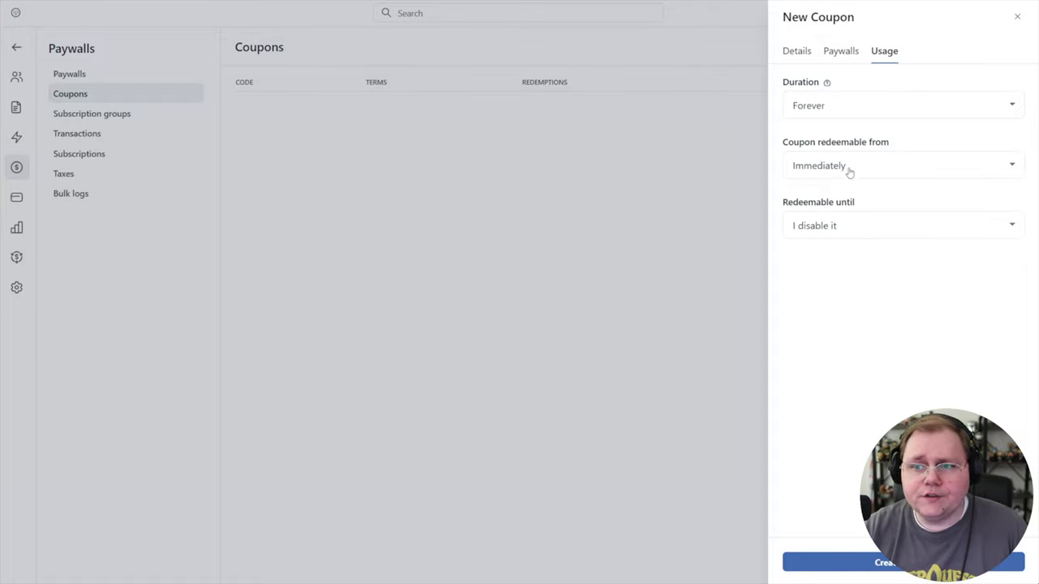
{"action": "left_click", "coordinate": [826, 110]}
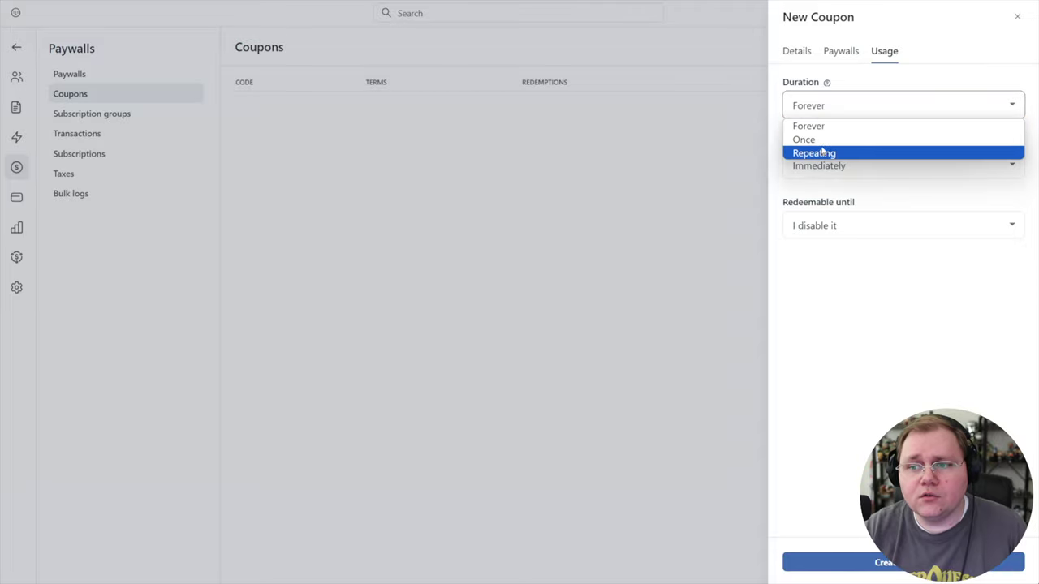
{"action": "left_click", "coordinate": [814, 140]}
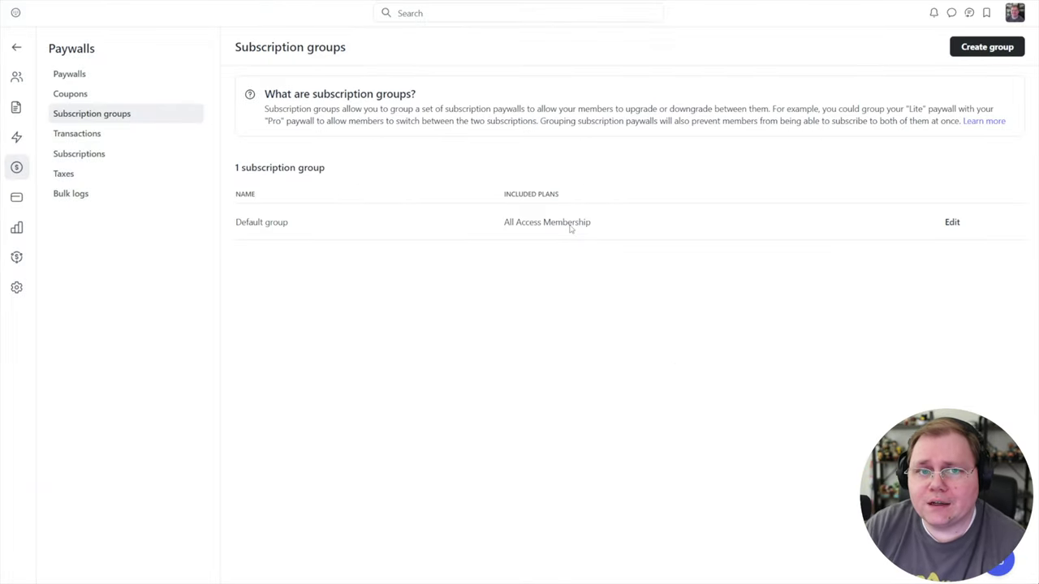
- Inspect the Default subscription group, dismiss an unsaved new group form, and view Transactions
{"action": "left_click_drag", "start_coordinate": [235, 225], "coordinate": [296, 234]}
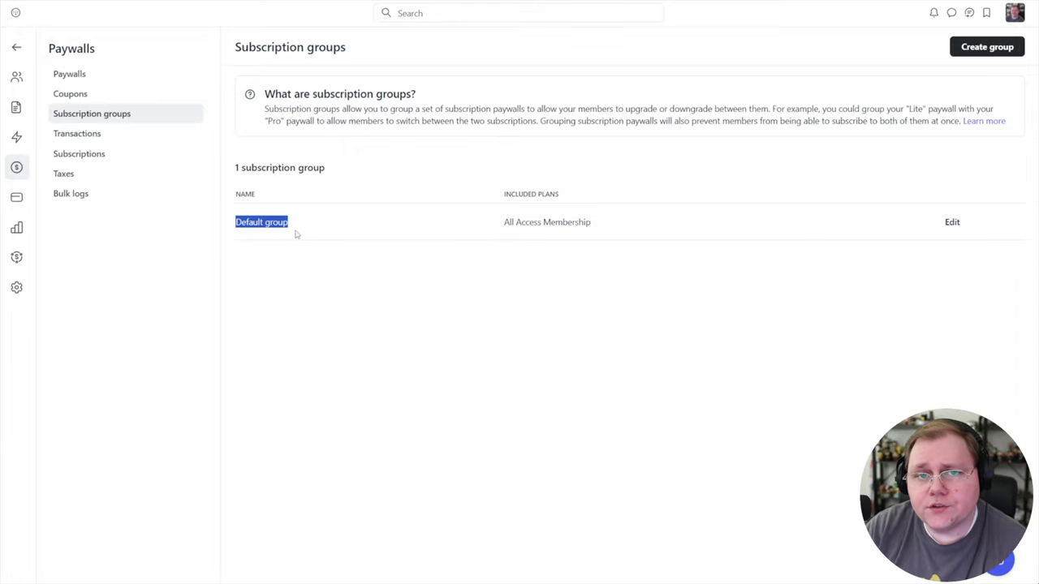
{"action": "left_click", "coordinate": [977, 46]}
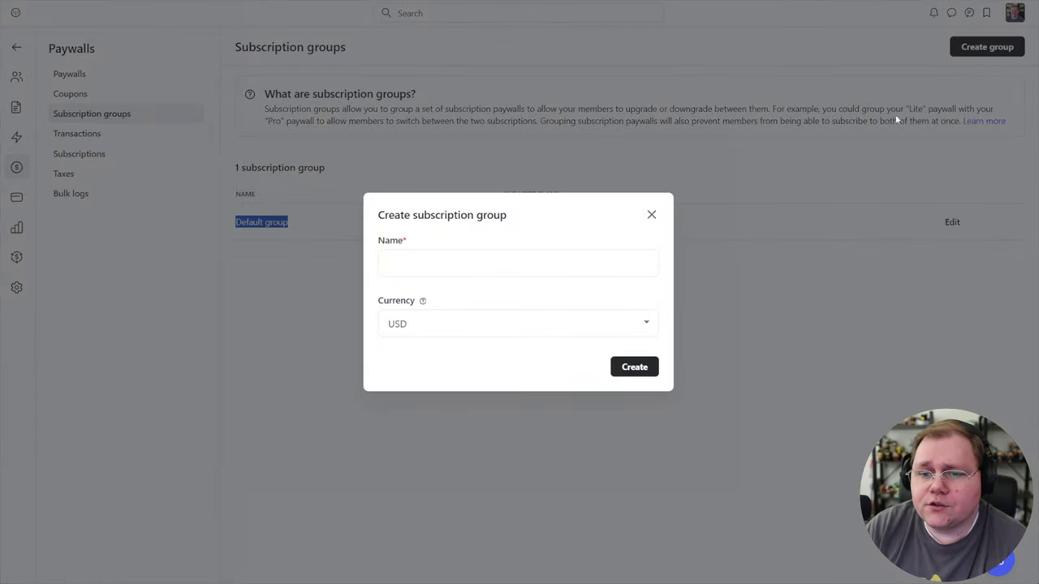
{"action": "left_click", "coordinate": [651, 214]}
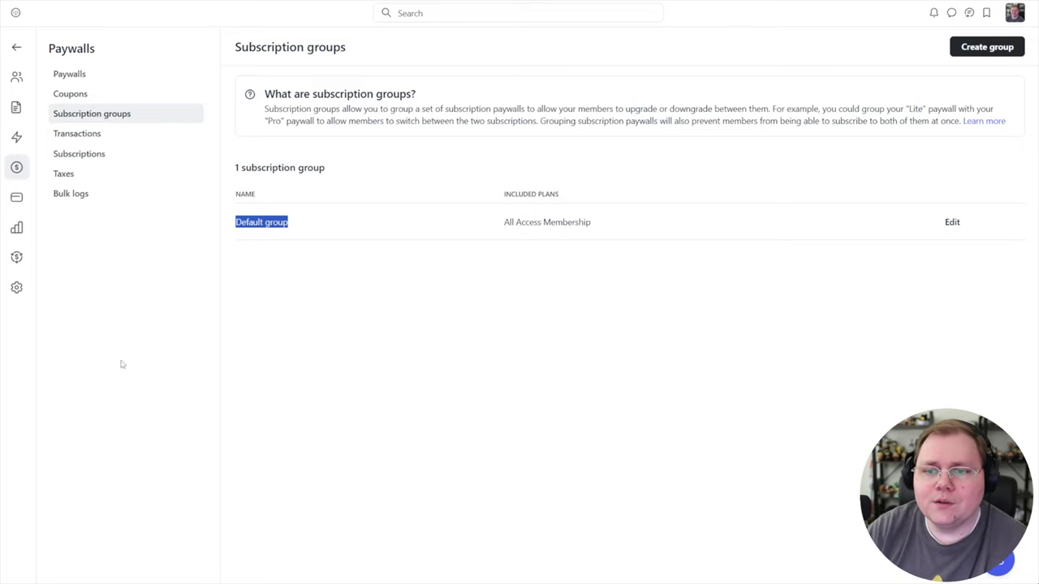
{"action": "left_click", "coordinate": [81, 135]}
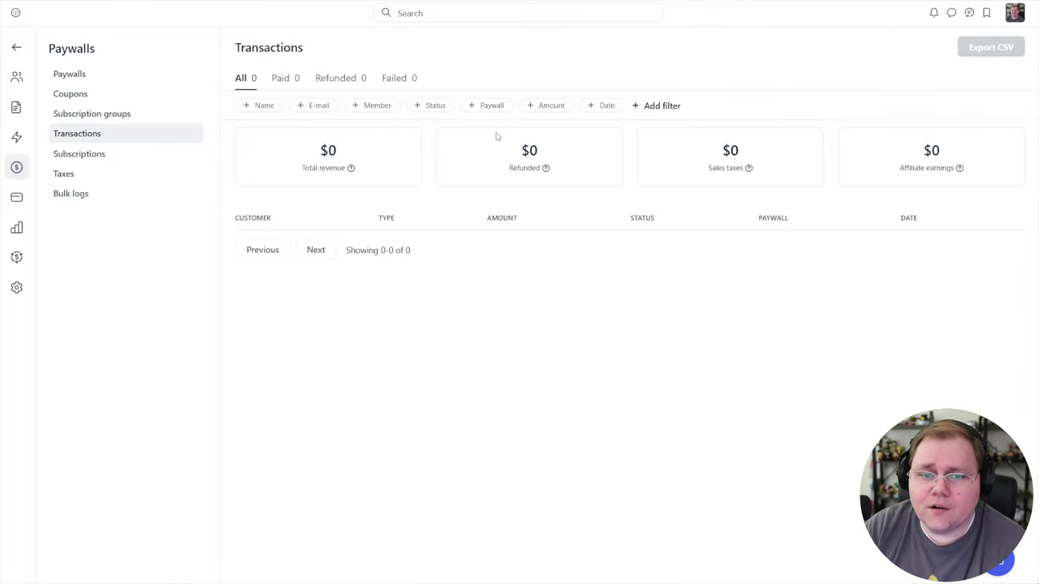
- Browse the Subscriptions, Taxes and Bulk logs pages in the Paywalls settings sidebar
{"action": "left_click", "coordinate": [86, 154]}
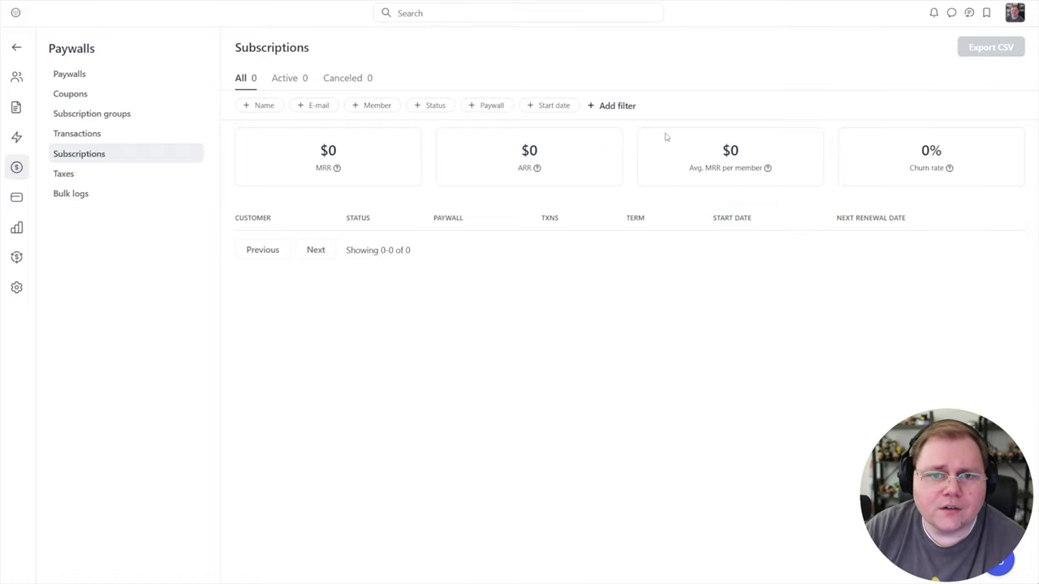
{"action": "left_click", "coordinate": [105, 176]}
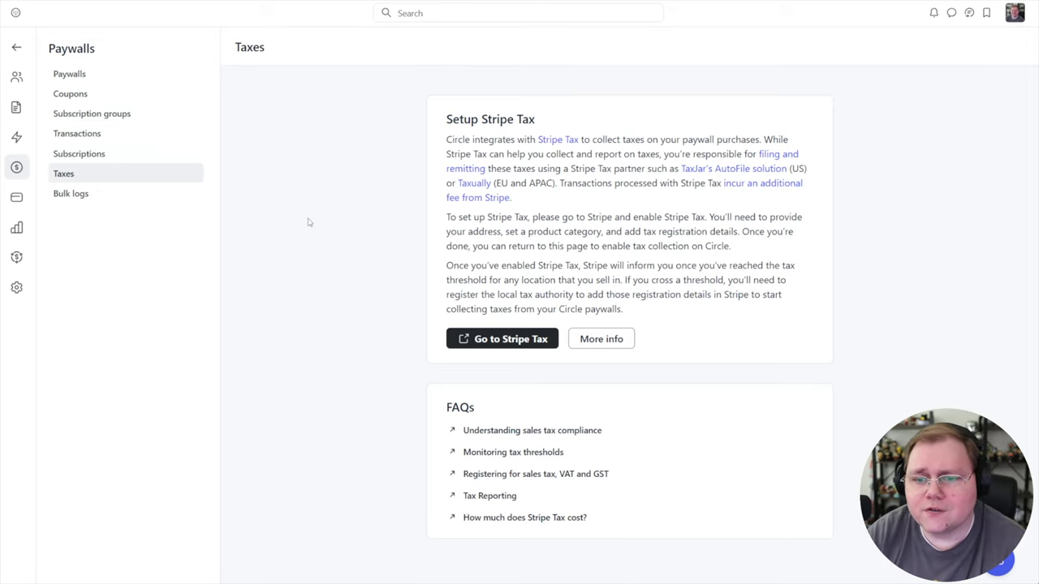
{"action": "left_click", "coordinate": [85, 194]}
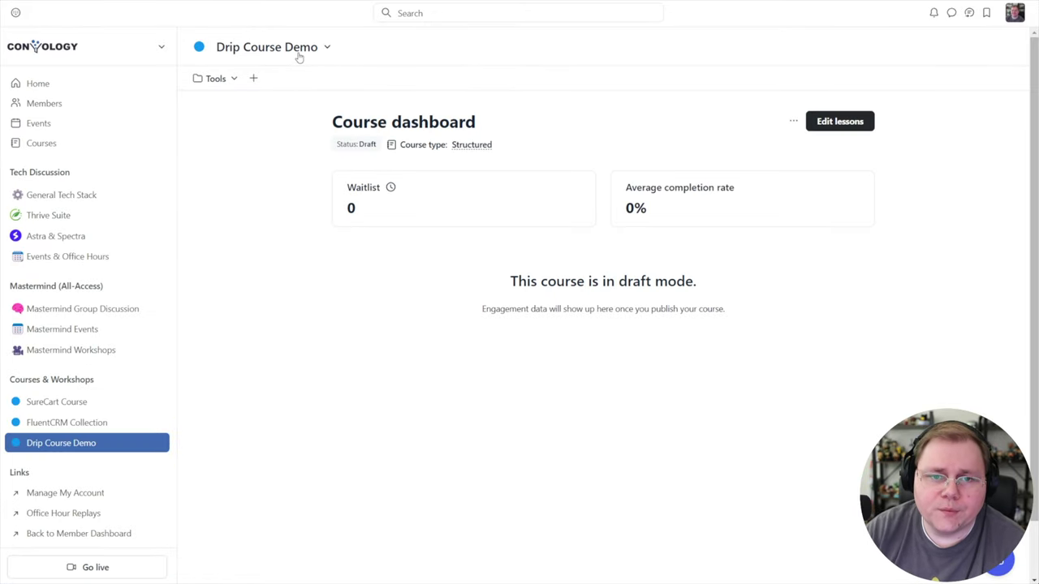
- Open Drip Course Demo's Paywalls settings and review the linkable paywalls twice without linking anything
{"action": "left_click", "coordinate": [326, 49]}
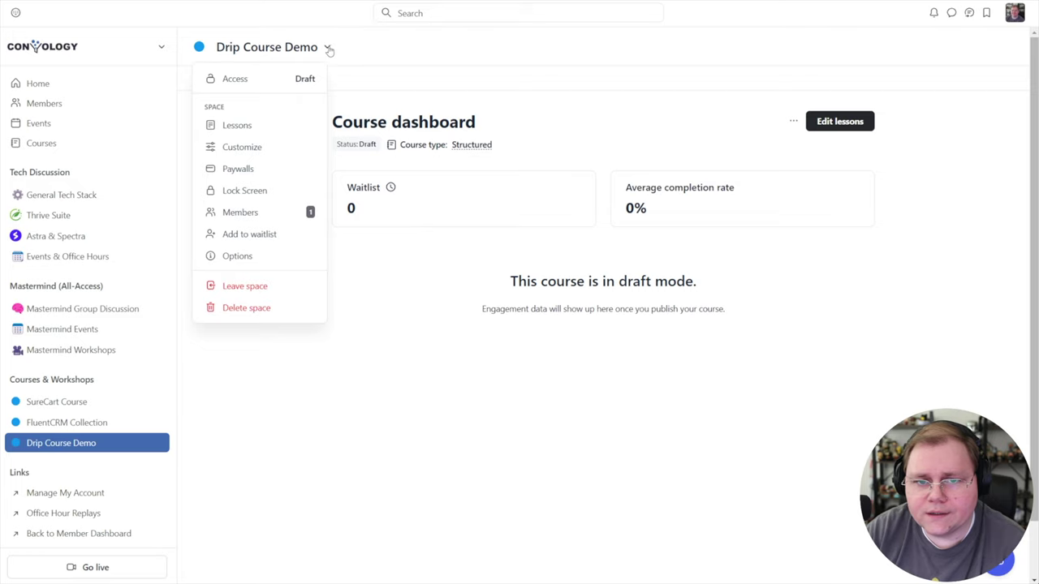
{"action": "left_click", "coordinate": [243, 170]}
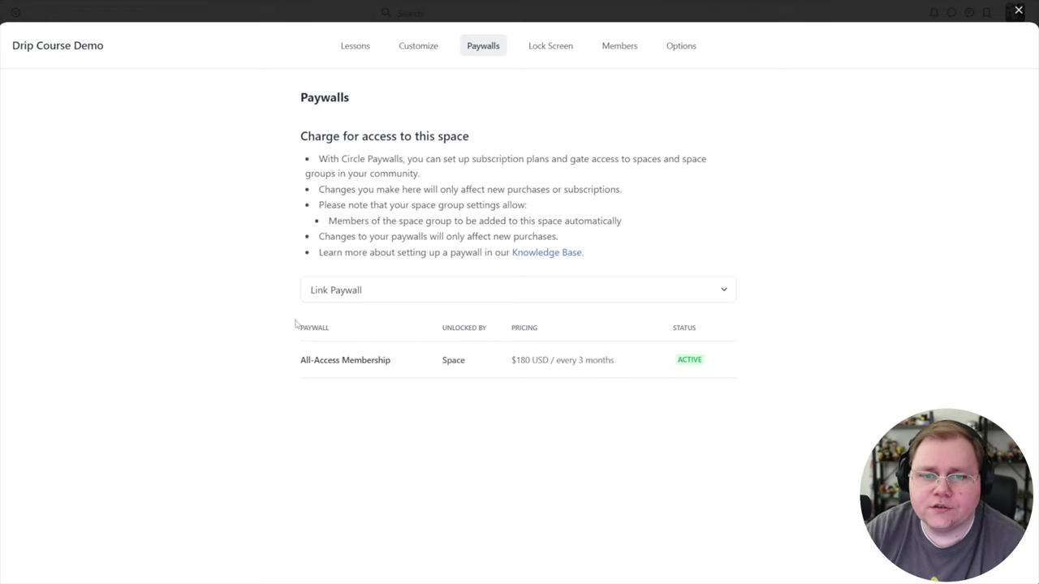
{"action": "left_click", "coordinate": [351, 298]}
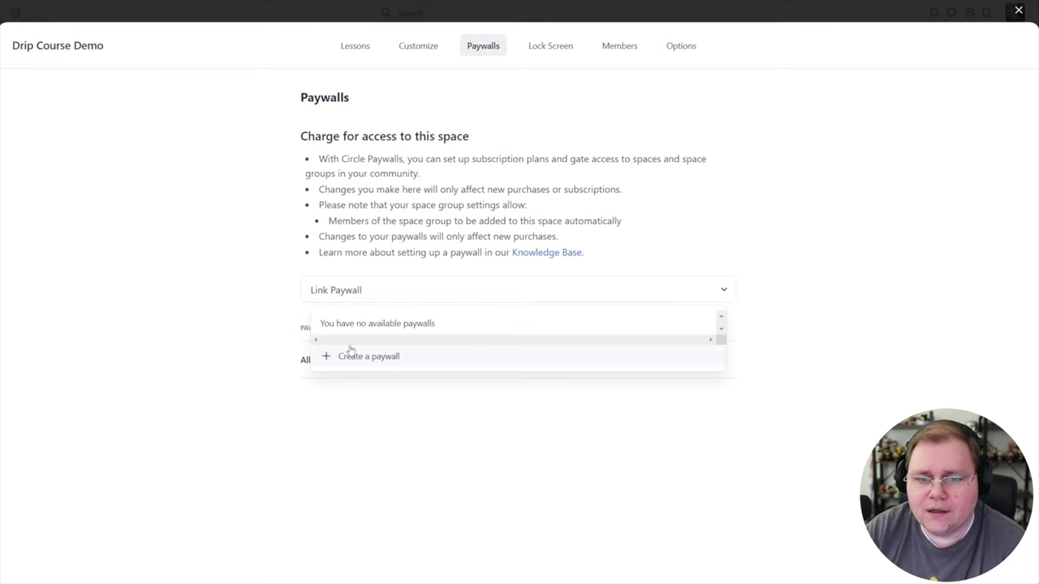
{"action": "left_click", "coordinate": [389, 328]}
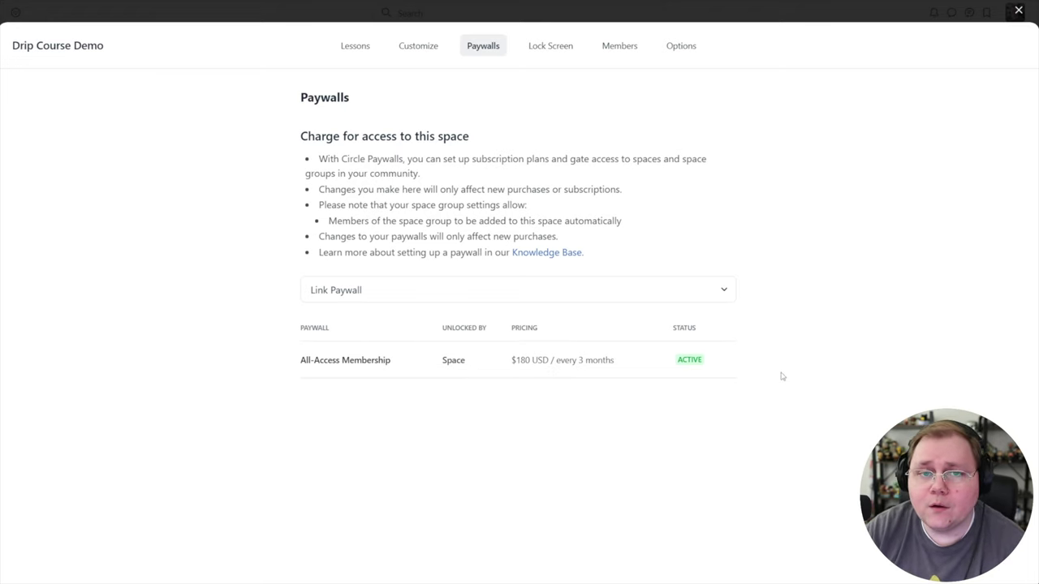
{"action": "left_click", "coordinate": [357, 302]}
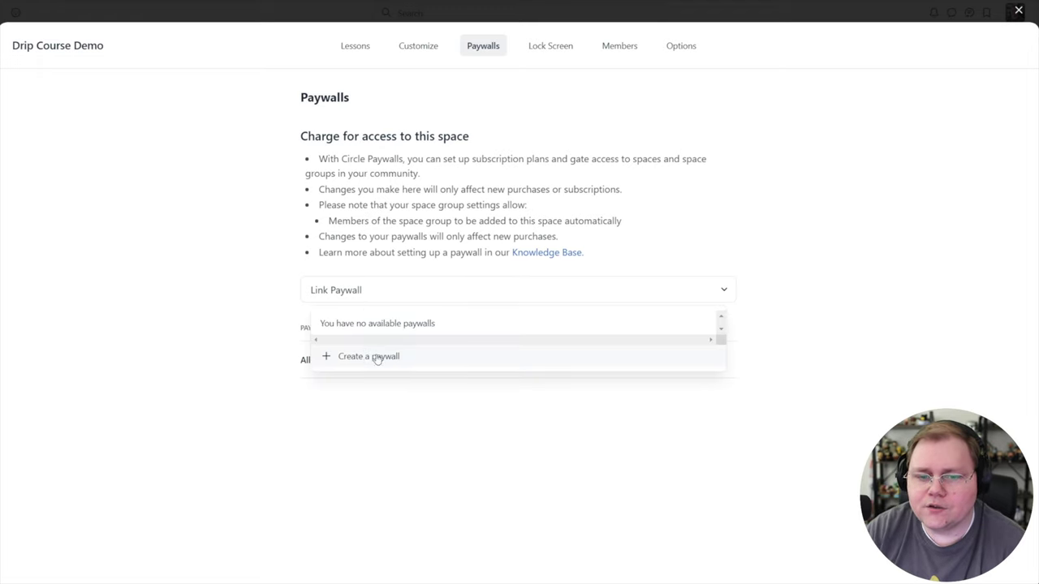
{"action": "left_click", "coordinate": [399, 432]}
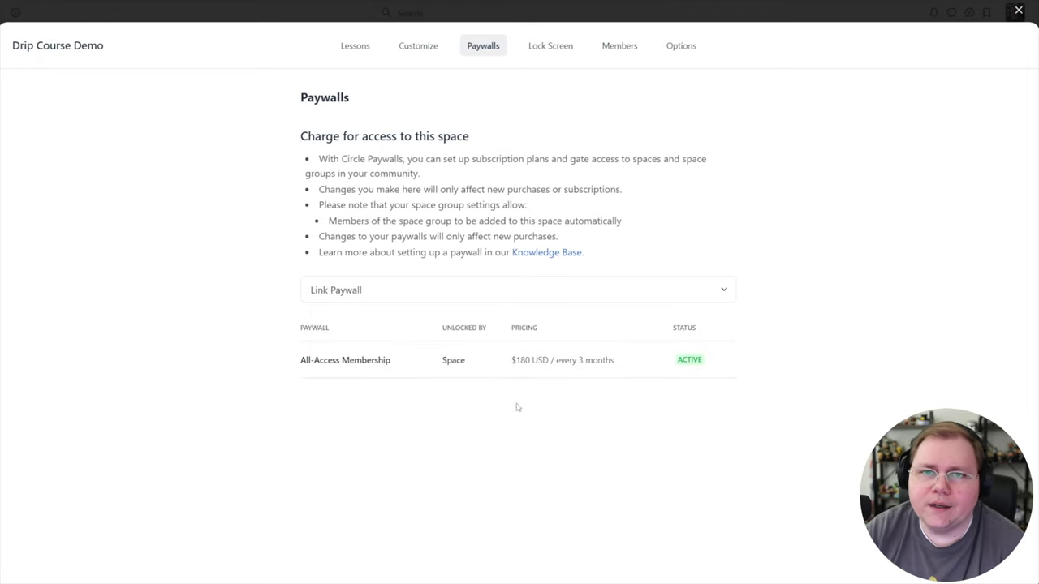